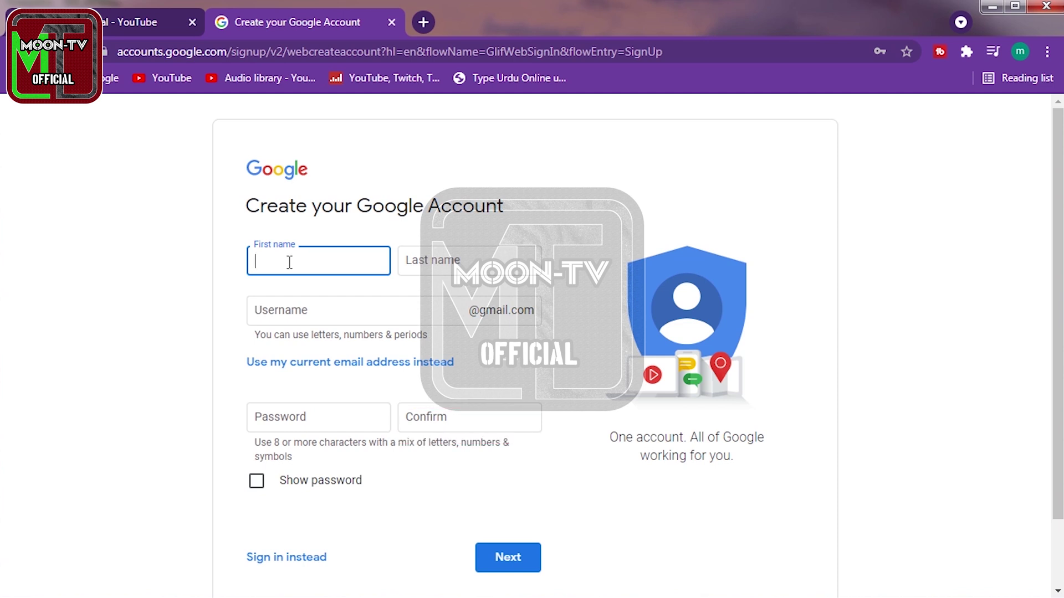
Step: Bring up the empty Create your Google Account form with name, username and password fields
{"action": "left_click", "coordinate": [438, 256]}
Step: Enter the new account's first name, last name and chosen username
{"action": "left_click", "coordinate": [336, 260]}
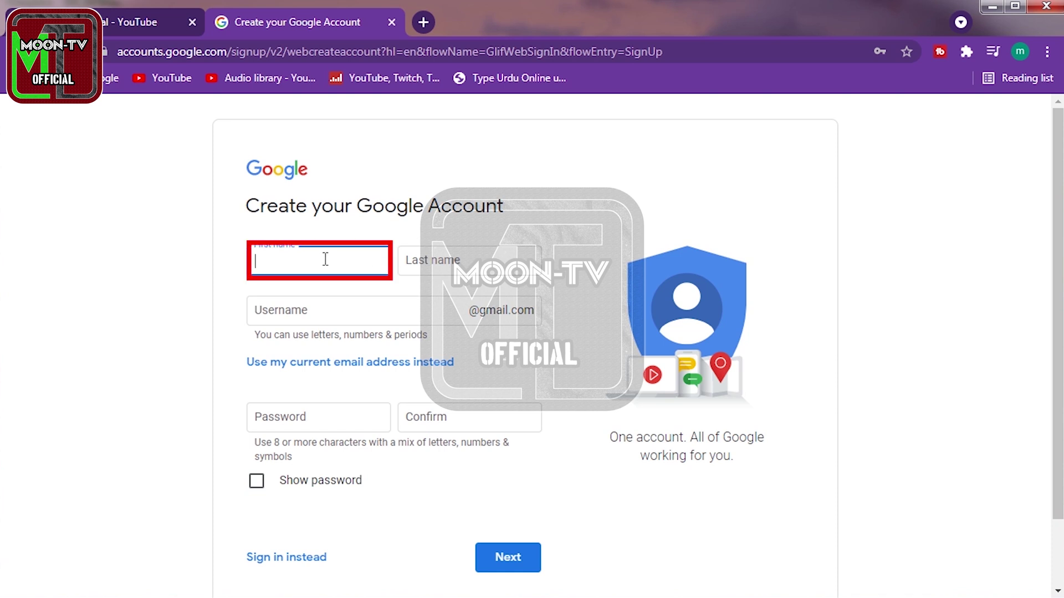
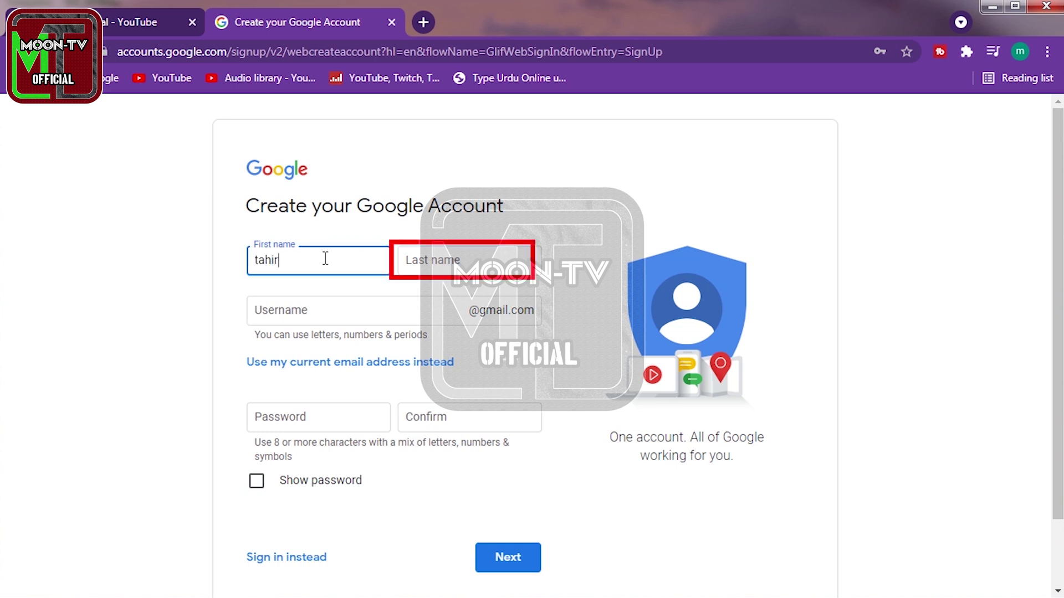
{"action": "left_click", "coordinate": [435, 263]}
{"action": "left_click", "coordinate": [330, 309]}
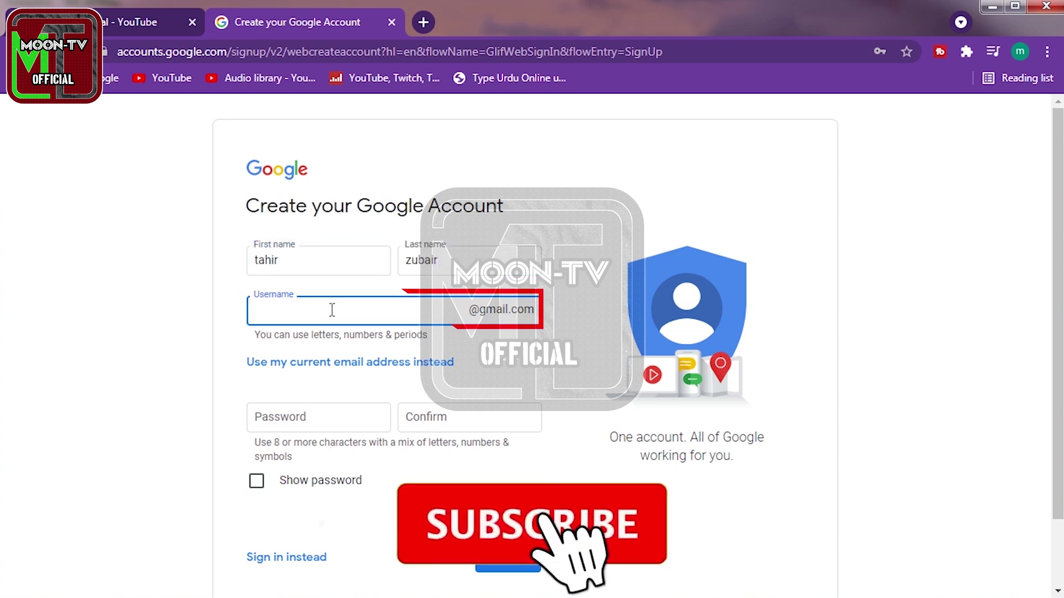
{"action": "left_click", "coordinate": [288, 261]}
{"action": "left_click", "coordinate": [298, 300]}
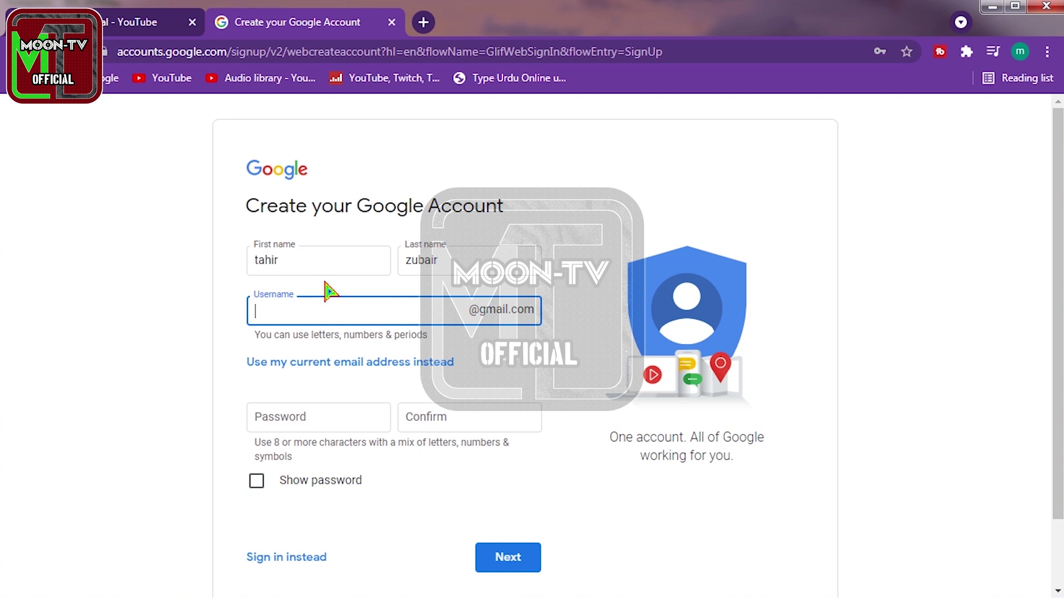
Step: Enter the account password, hide it, paste it into Confirm, and continue
{"action": "left_click", "coordinate": [306, 421]}
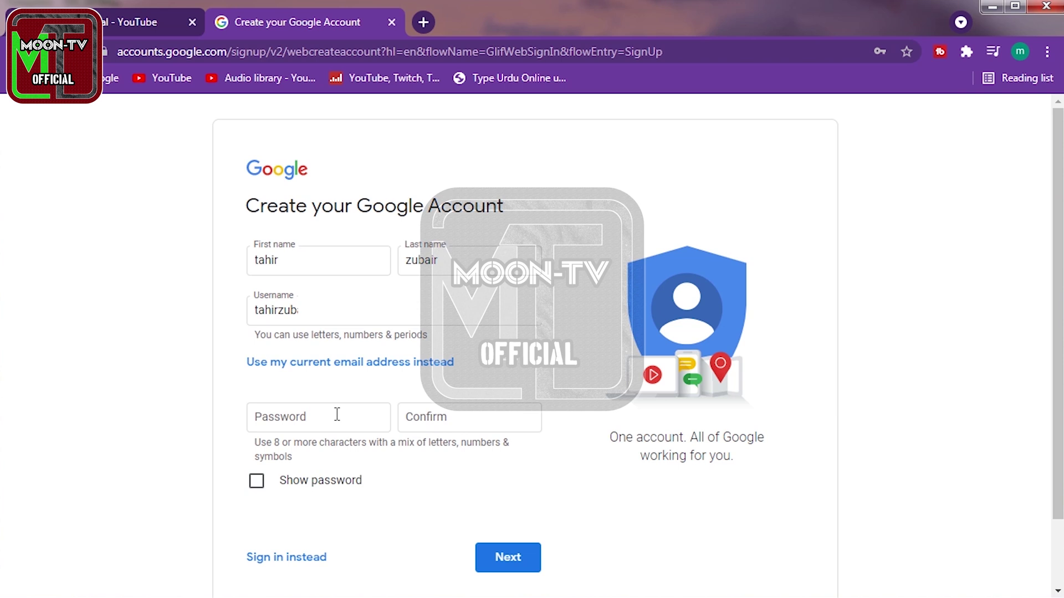
{"action": "left_click", "coordinate": [337, 414]}
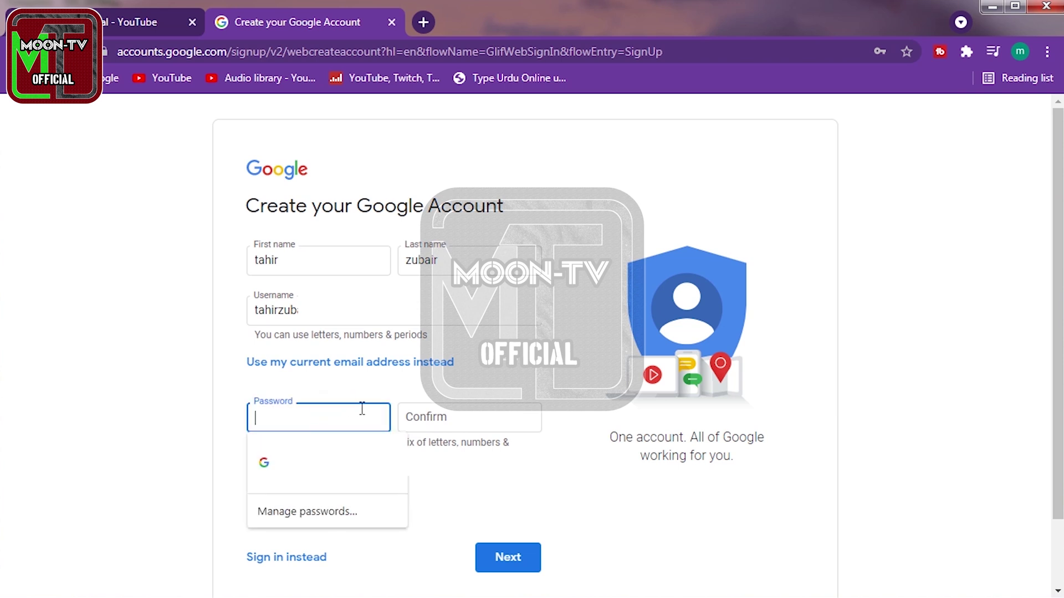
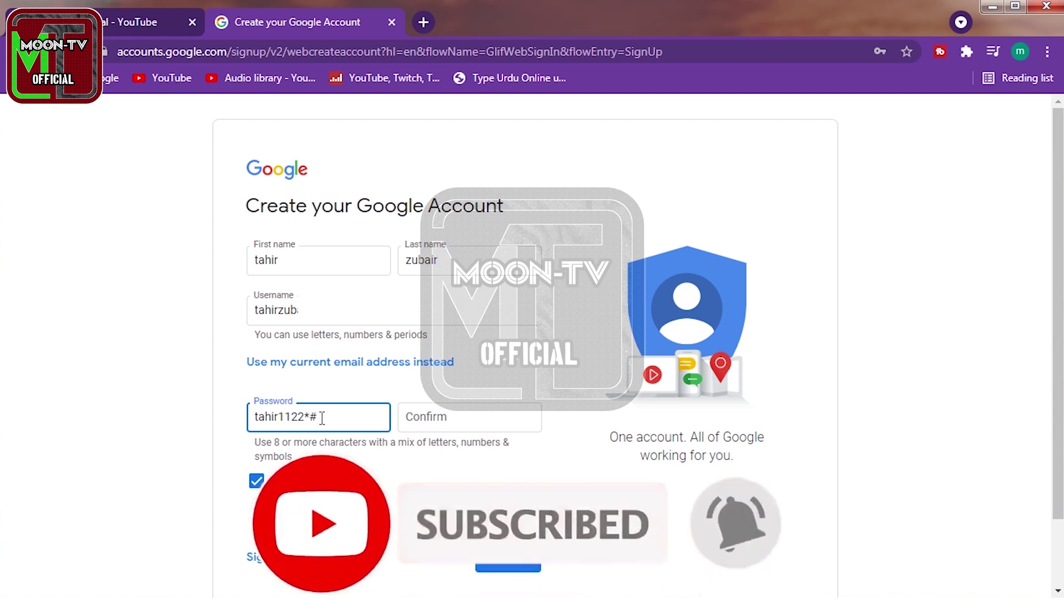
{"action": "left_click", "coordinate": [258, 482]}
{"action": "left_click", "coordinate": [386, 415]}
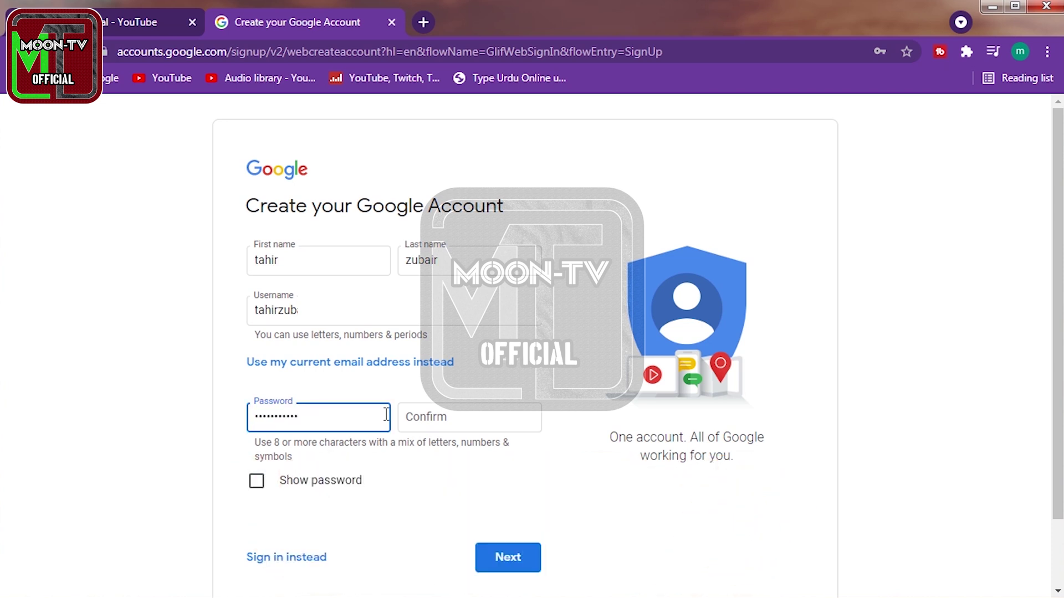
{"action": "key", "text": "BackSpace"}
{"action": "key", "text": "BackSpace"}
{"action": "key", "text": "BackSpace"}
{"action": "key", "text": "BackSpace"}
{"action": "key", "text": "BackSpace"}
{"action": "key", "text": "BackSpace"}
{"action": "key", "text": "BackSpace"}
{"action": "key", "text": "BackSpace"}
{"action": "key", "text": "BackSpace"}
{"action": "key", "text": "BackSpace"}
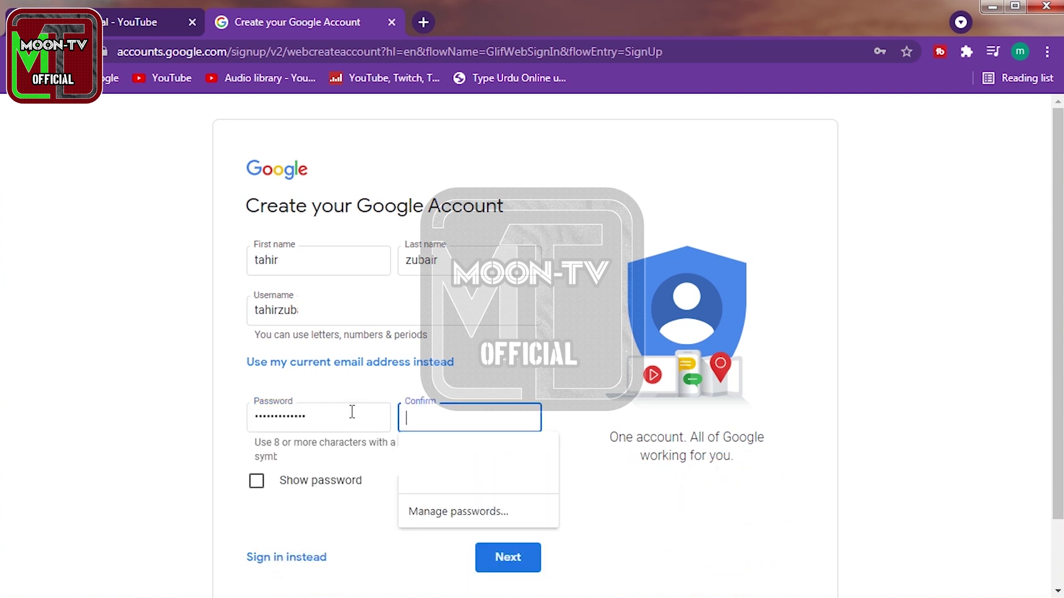
{"action": "left_click", "coordinate": [350, 413]}
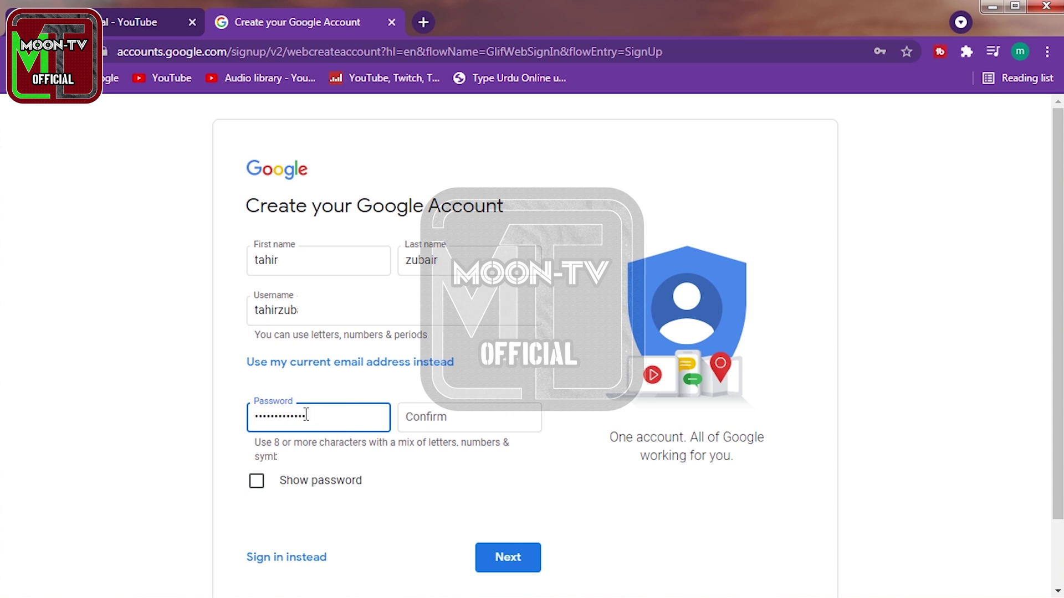
{"action": "left_click", "coordinate": [452, 421]}
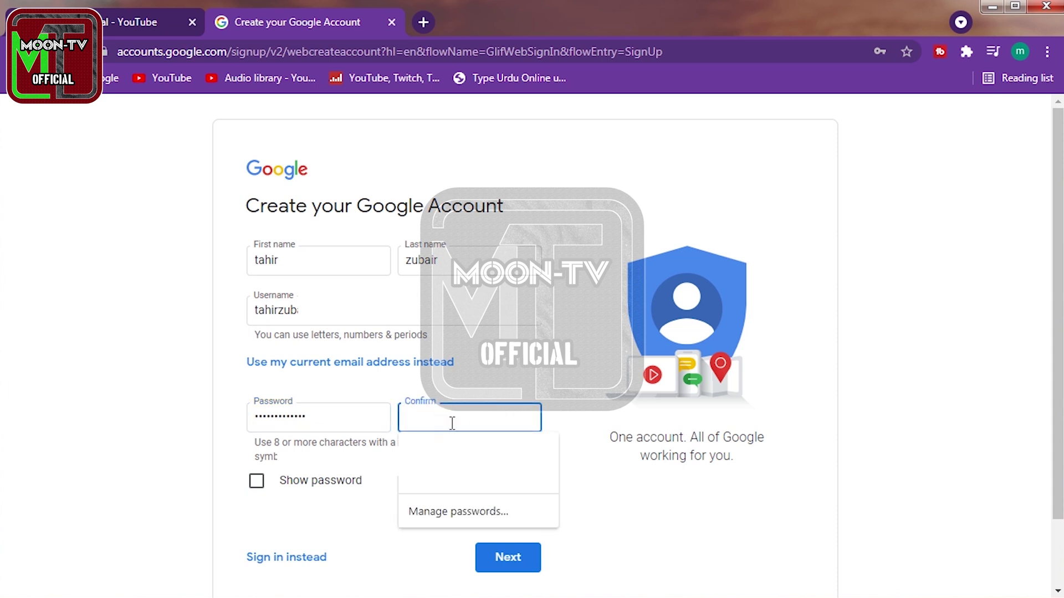
{"action": "key", "text": "ctrl+v"}
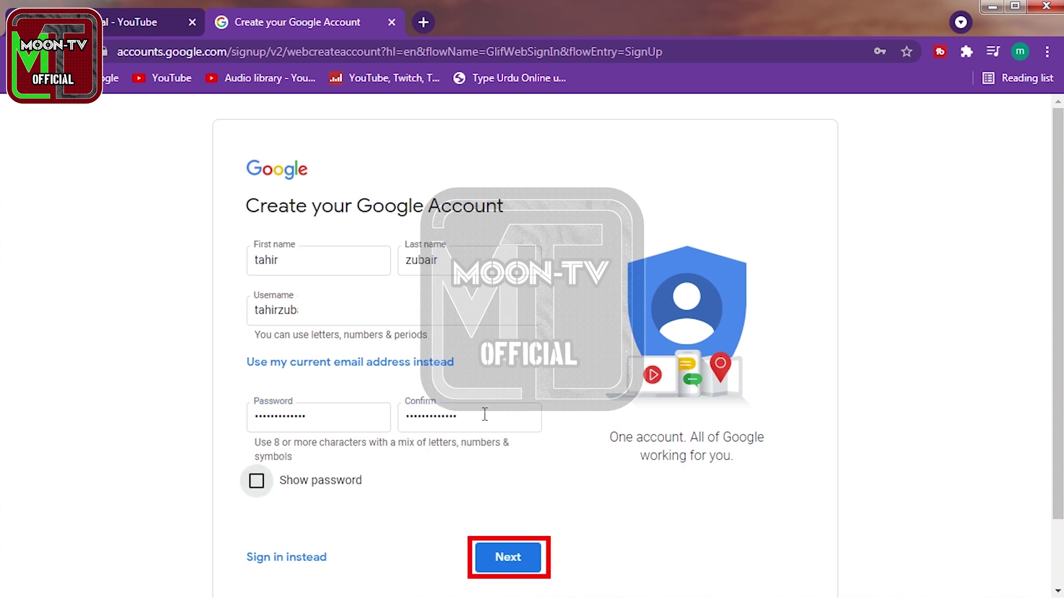
{"action": "left_click", "coordinate": [510, 558]}
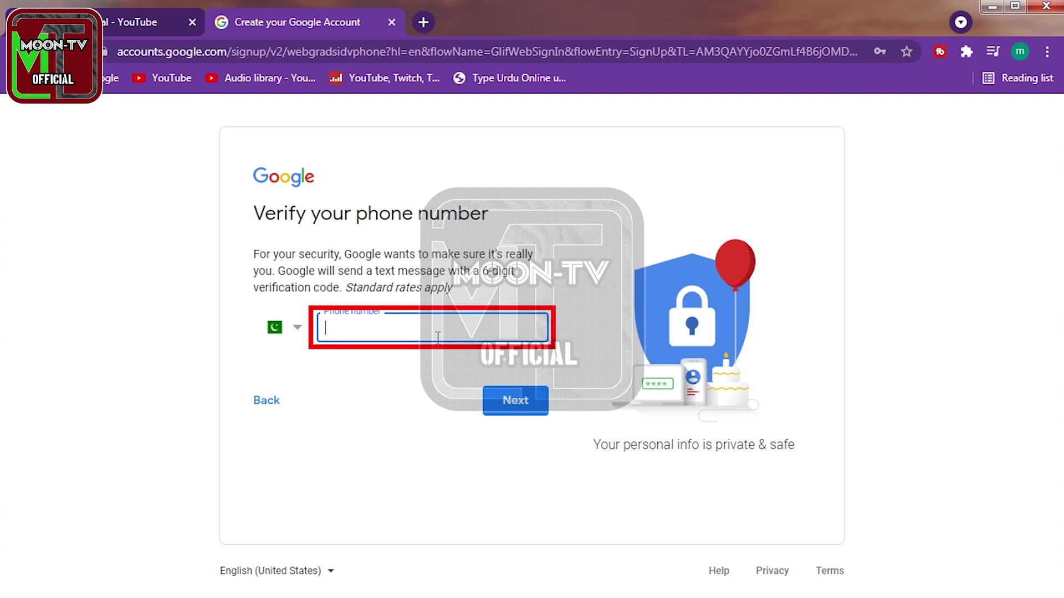
Step: Verify the phone number by entering the 6-digit texted code
{"action": "left_click", "coordinate": [512, 410]}
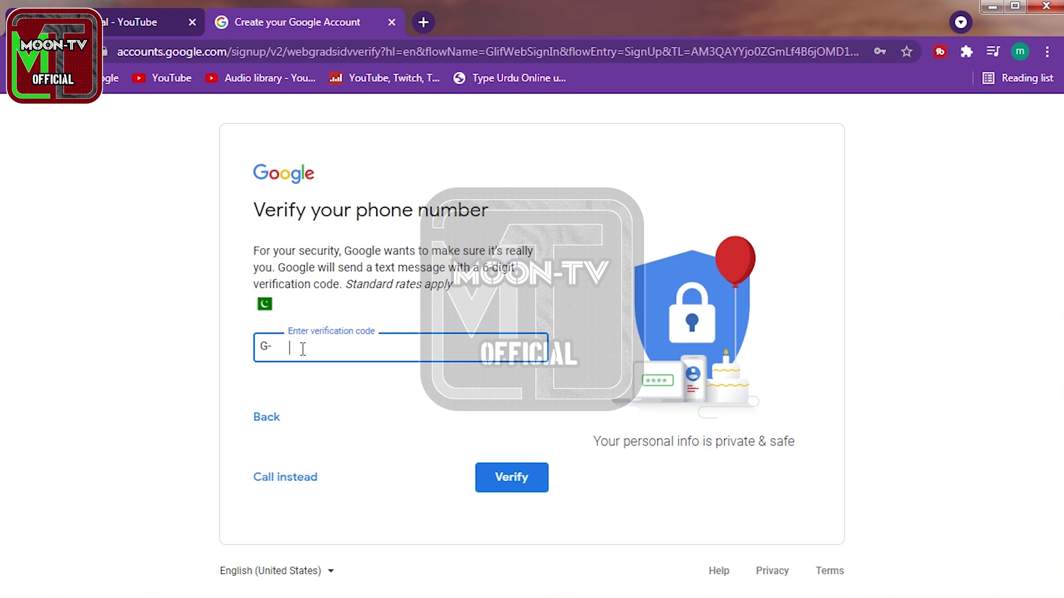
{"action": "left_click", "coordinate": [508, 477]}
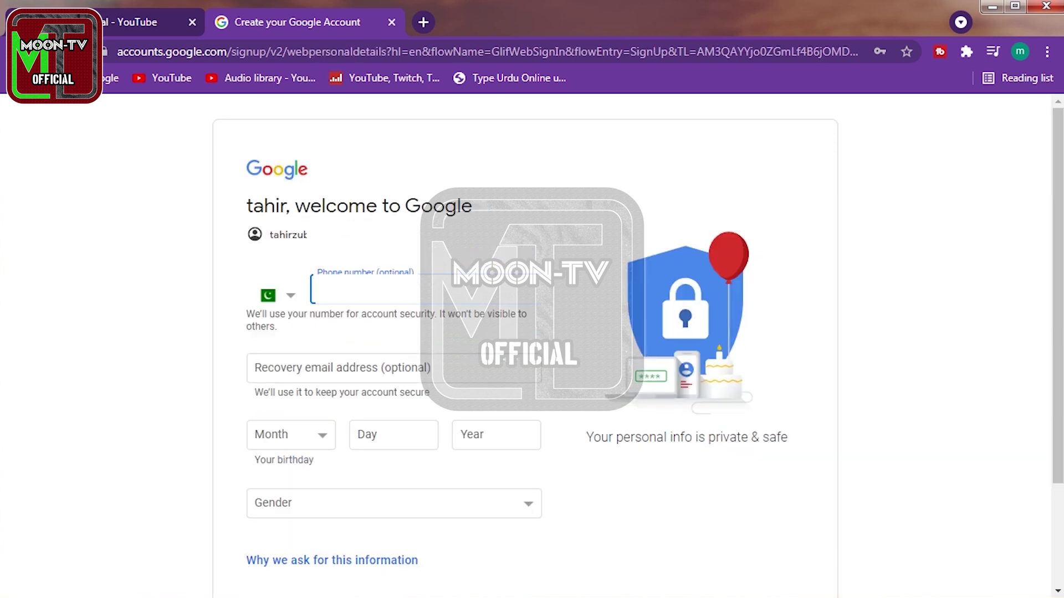
Step: Enter birthday February 6, 1909 and gender Male, then submit the details
{"action": "left_click", "coordinate": [279, 365]}
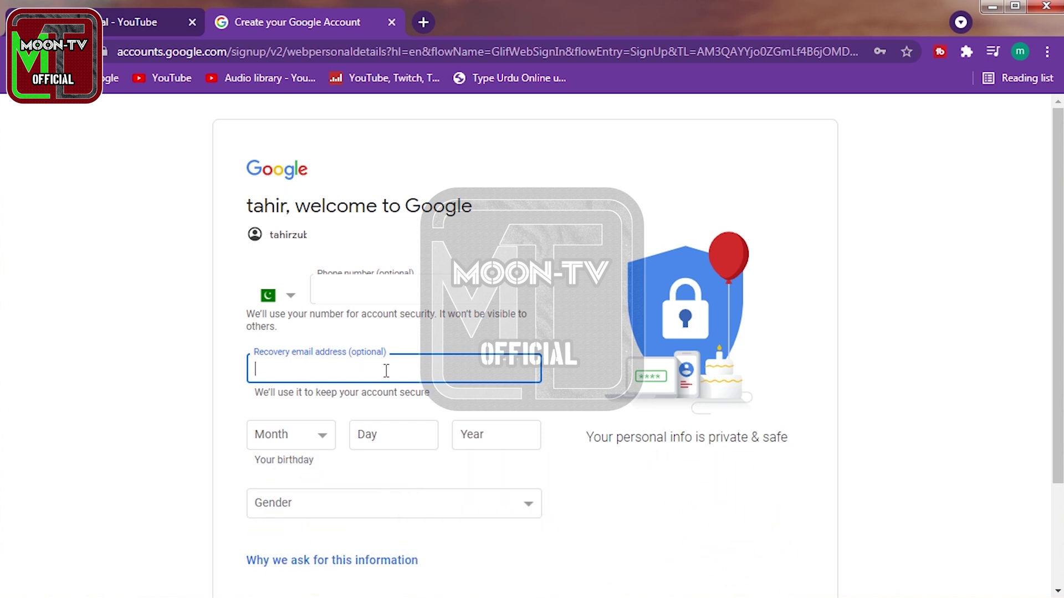
{"action": "left_click", "coordinate": [323, 437]}
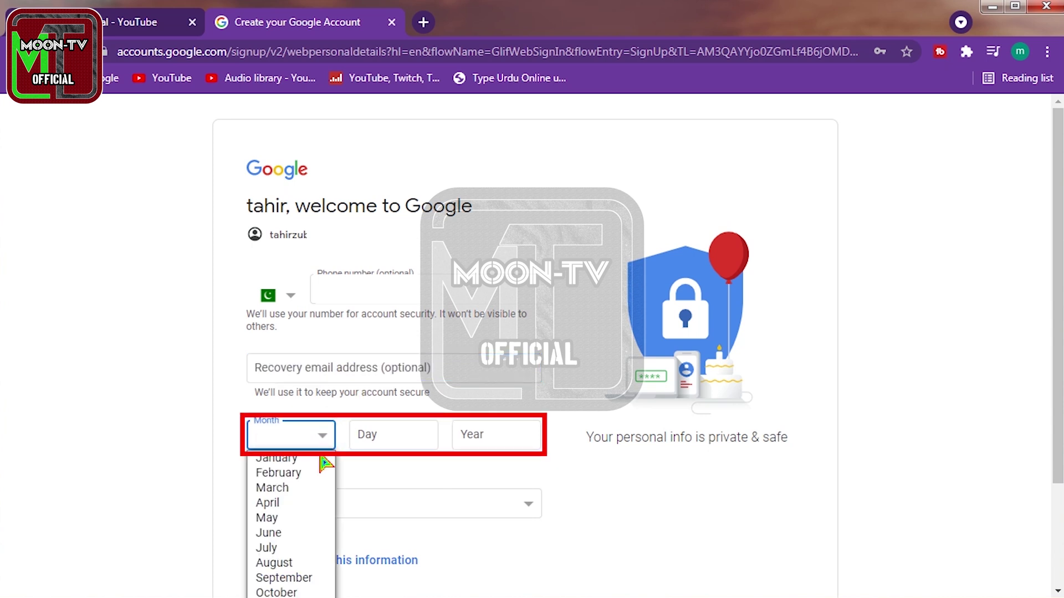
{"action": "left_click", "coordinate": [318, 480]}
{"action": "left_click", "coordinate": [368, 434]}
{"action": "type", "text": "6"}
{"action": "left_click", "coordinate": [493, 443]}
{"action": "type", "text": "1909"}
{"action": "double_click", "coordinate": [492, 443]}
{"action": "left_click", "coordinate": [523, 505]}
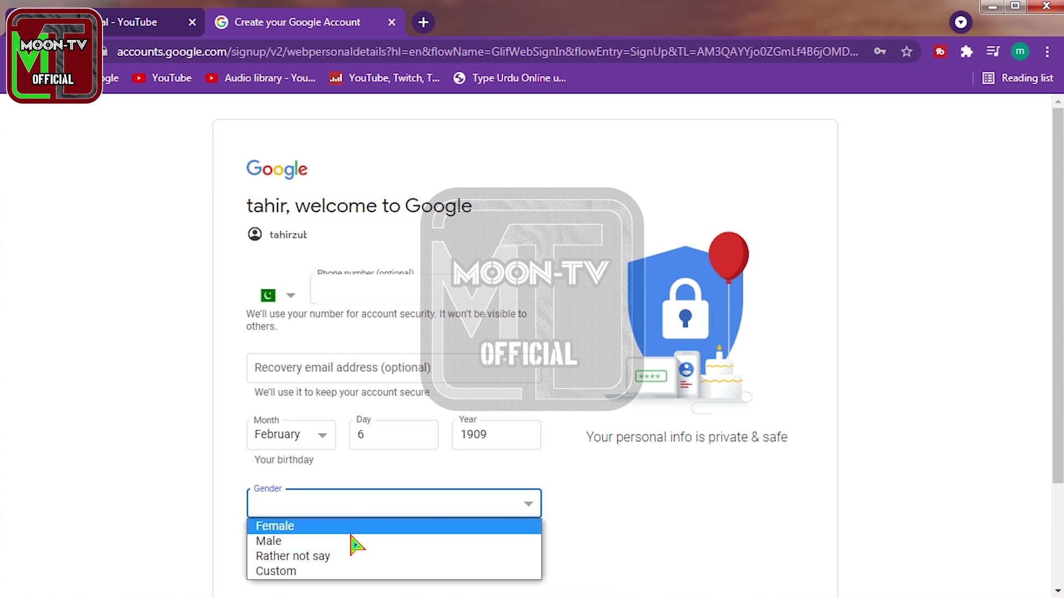
{"action": "left_click", "coordinate": [354, 543]}
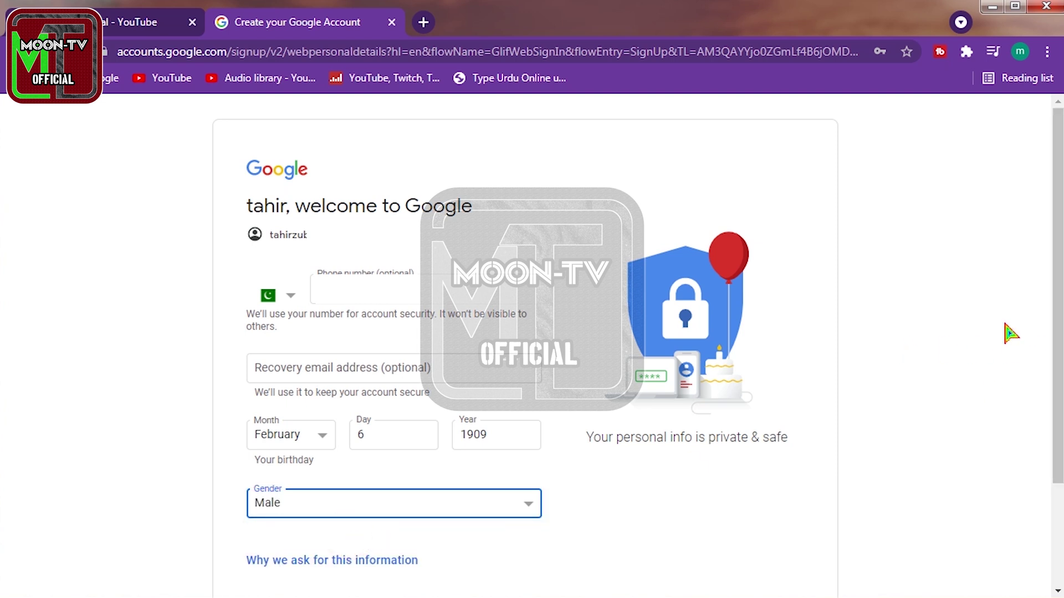
{"action": "scroll", "coordinate": [1058, 322], "scroll_direction": "down", "scroll_amount": 3}
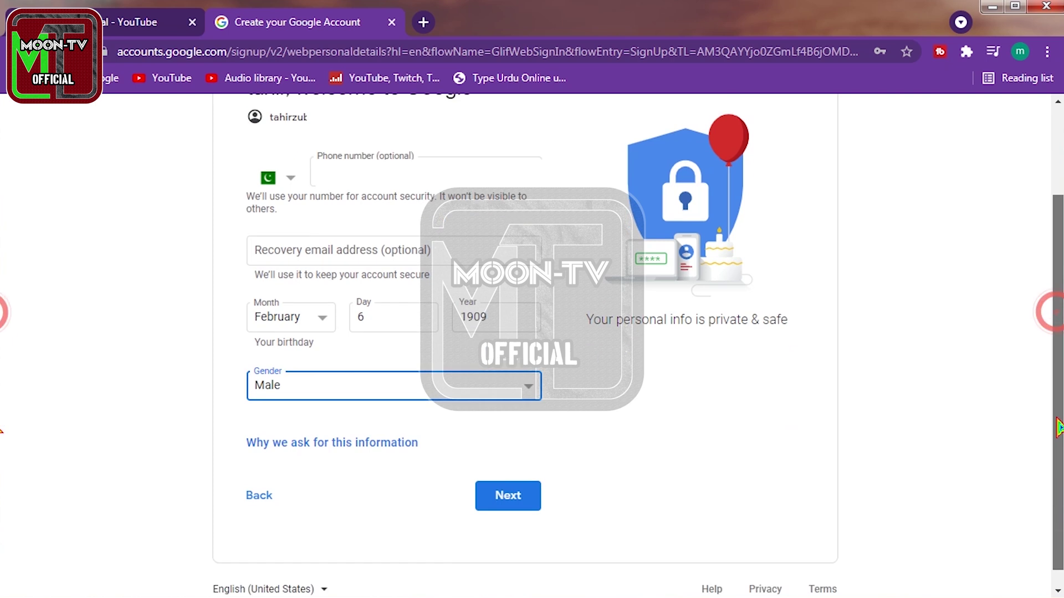
{"action": "left_click", "coordinate": [495, 491]}
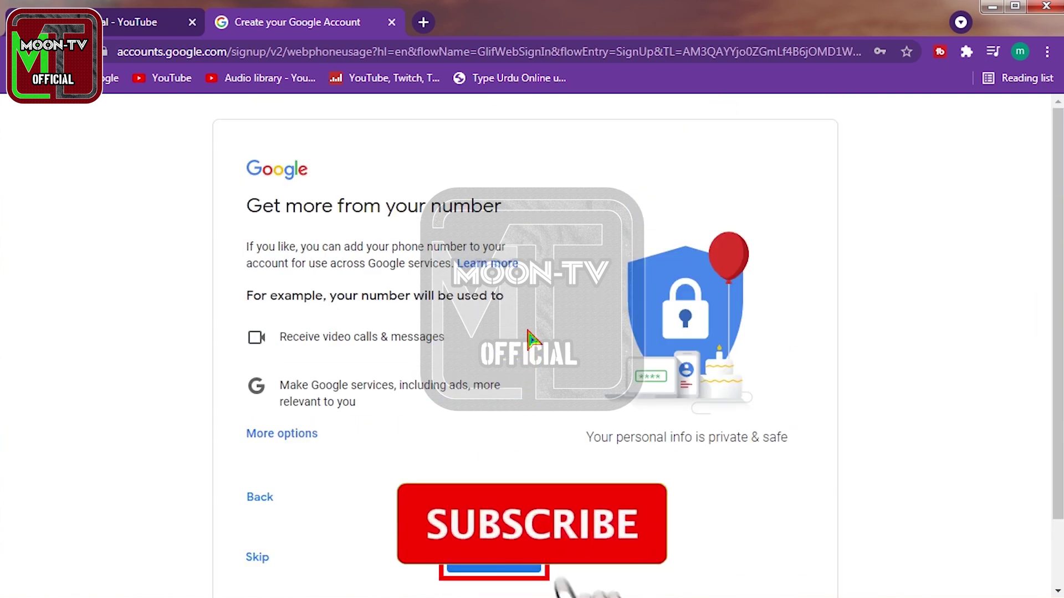
Step: Agree to the privacy terms to create the account, then close the safety tip card
{"action": "left_click", "coordinate": [494, 569]}
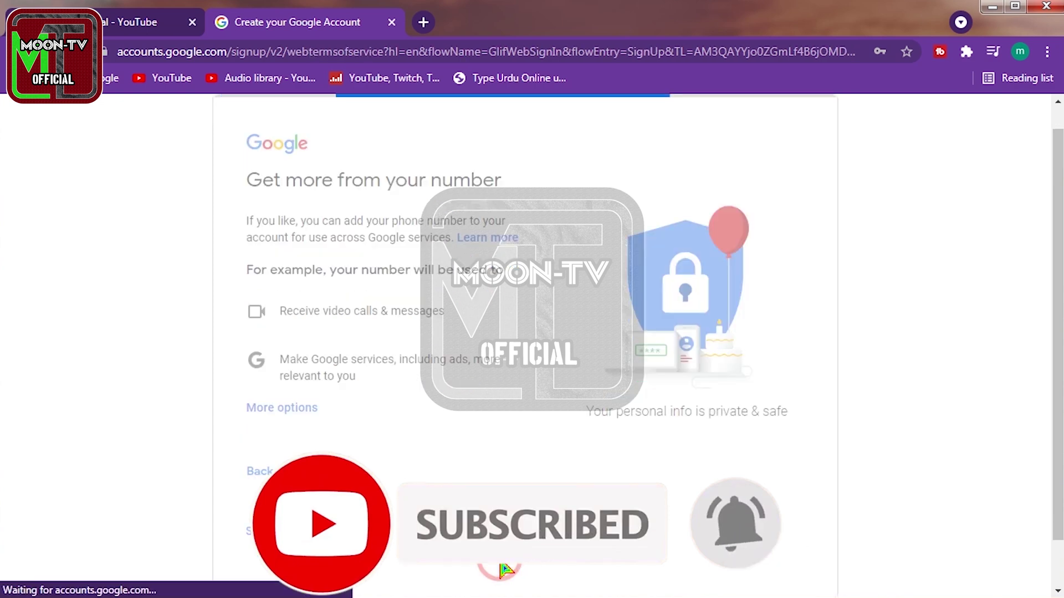
{"action": "scroll", "coordinate": [767, 272], "scroll_direction": "down", "scroll_amount": 15}
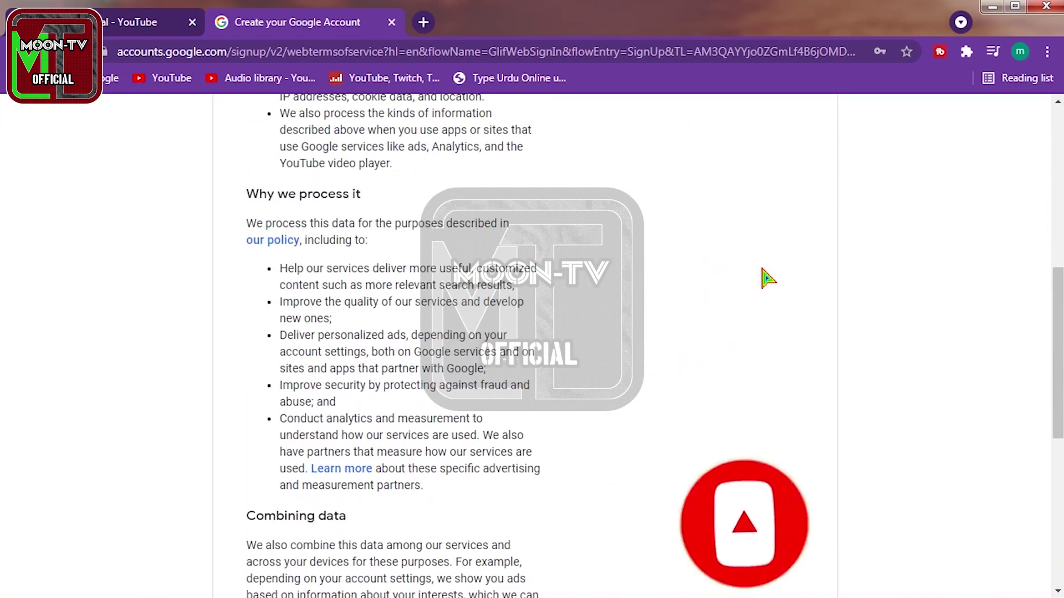
{"action": "scroll", "coordinate": [767, 277], "scroll_direction": "down", "scroll_amount": 1}
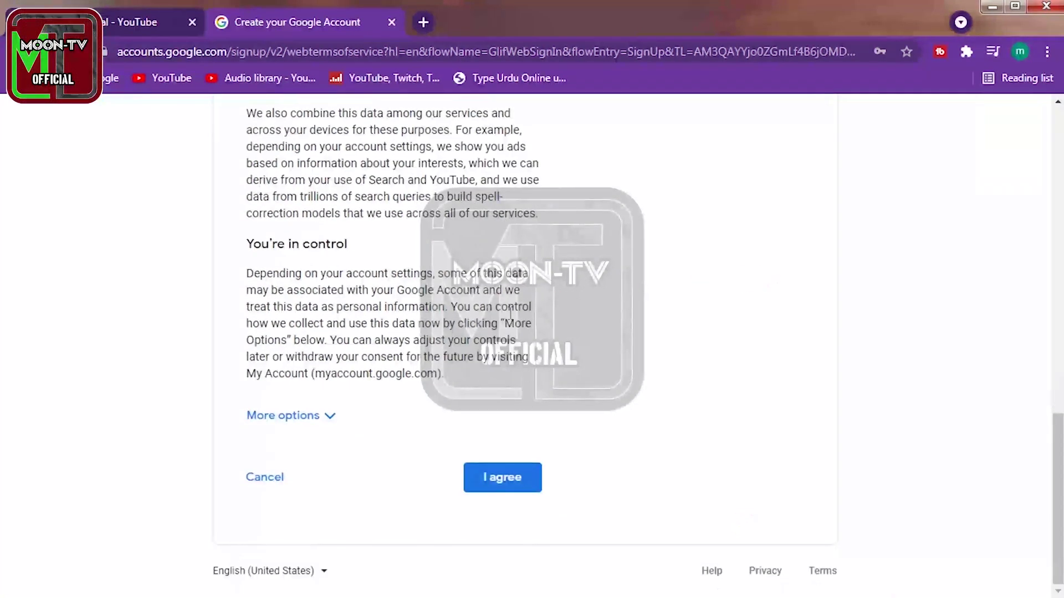
{"action": "left_click", "coordinate": [503, 486]}
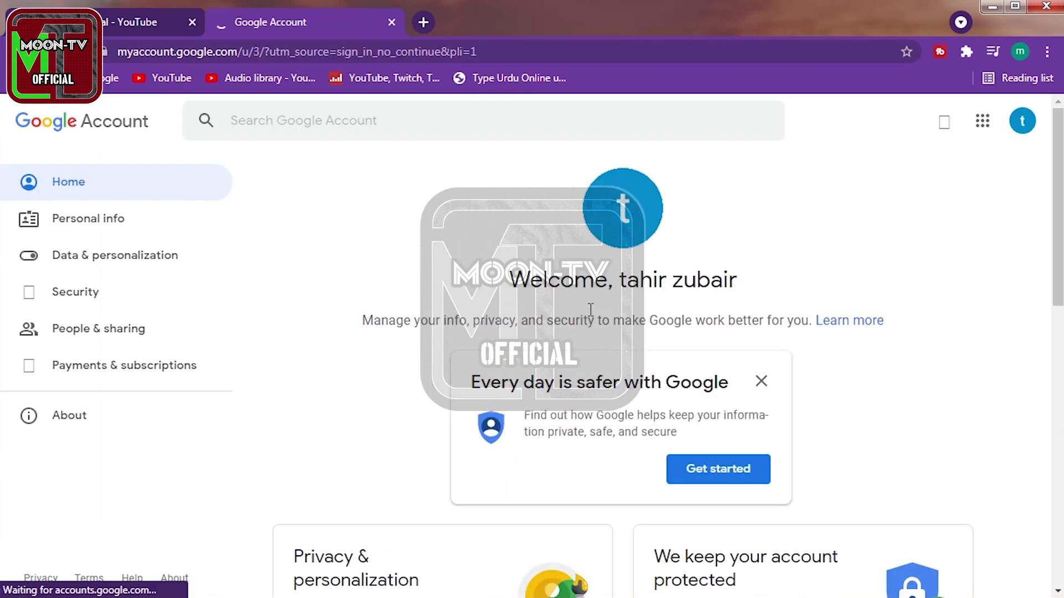
{"action": "left_click", "coordinate": [761, 382]}
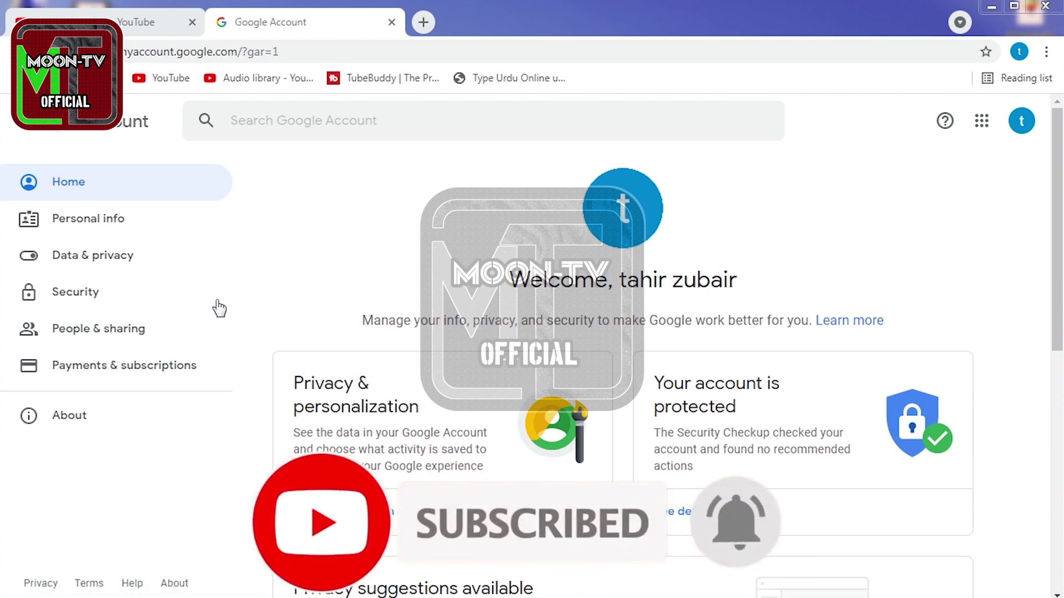
Step: In Security, start 2-Step Verification from the Signing in to Google section
{"action": "left_click", "coordinate": [78, 294]}
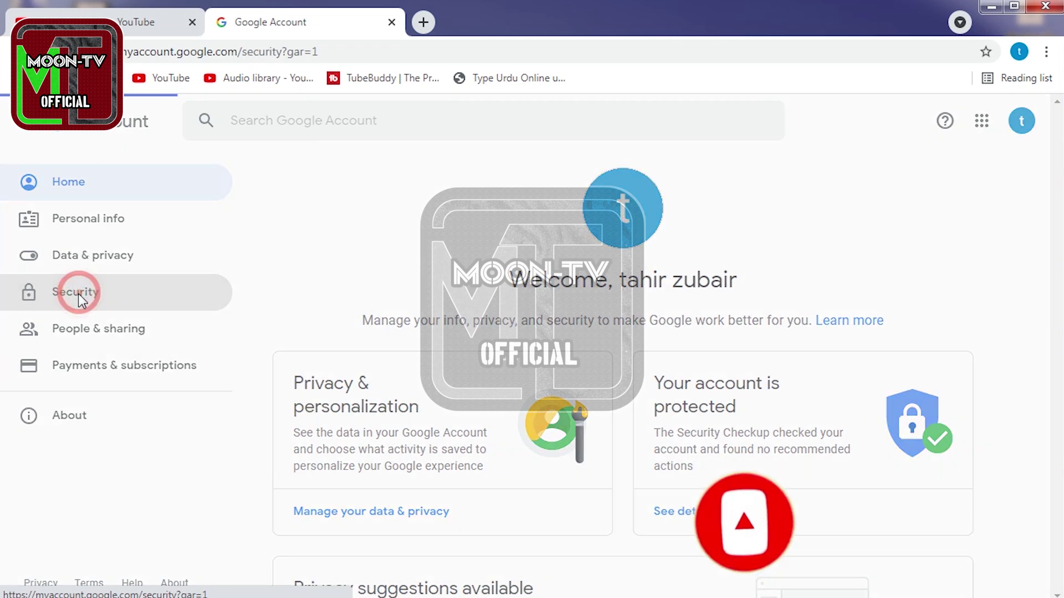
{"action": "scroll", "coordinate": [813, 313], "scroll_direction": "down", "scroll_amount": 5}
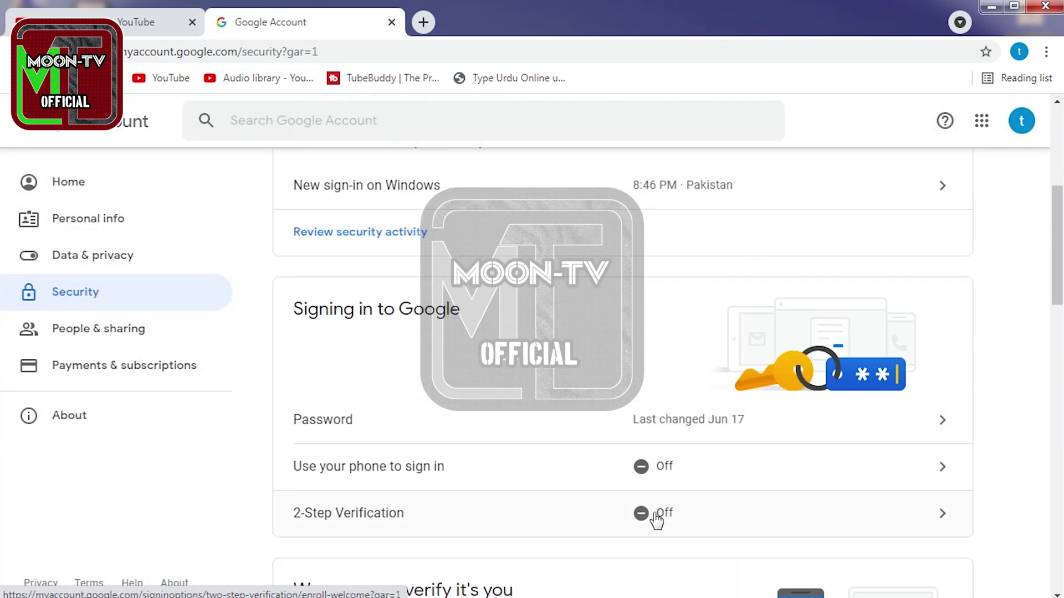
{"action": "left_click", "coordinate": [775, 511]}
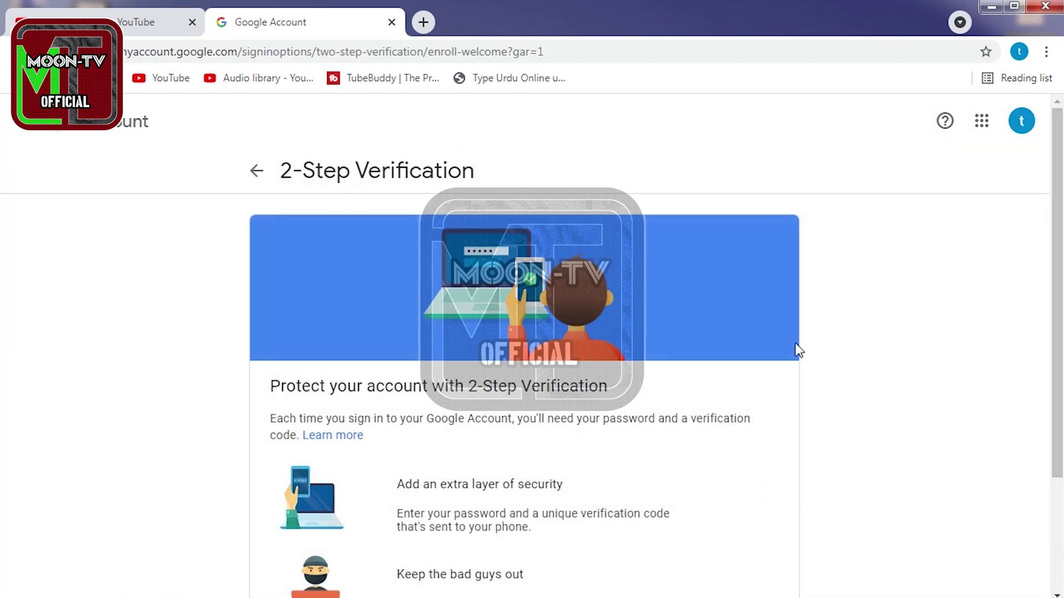
{"action": "scroll", "coordinate": [792, 338], "scroll_direction": "down", "scroll_amount": 3}
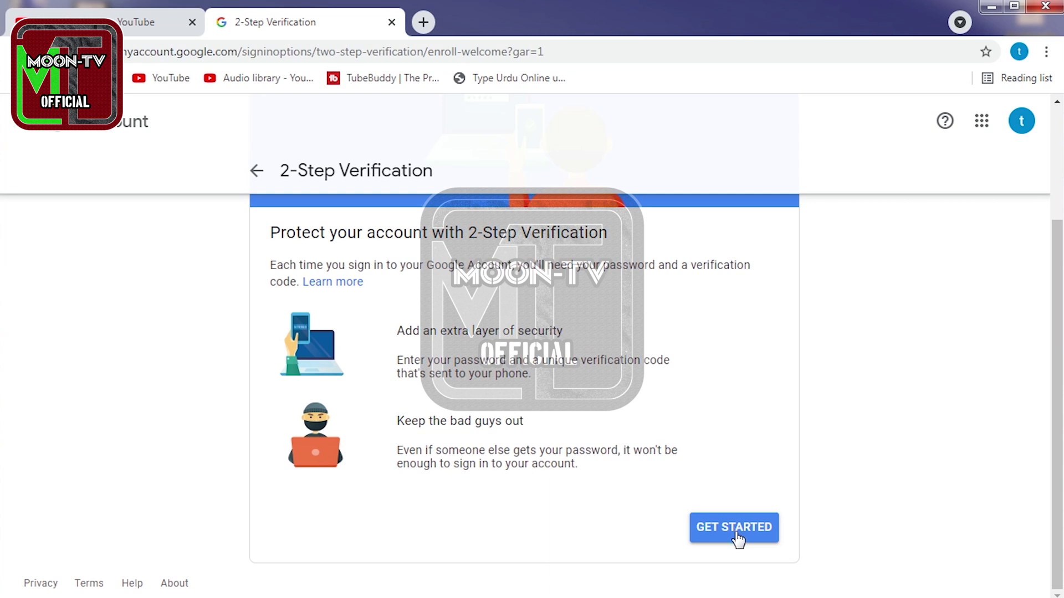
{"action": "left_click", "coordinate": [738, 528]}
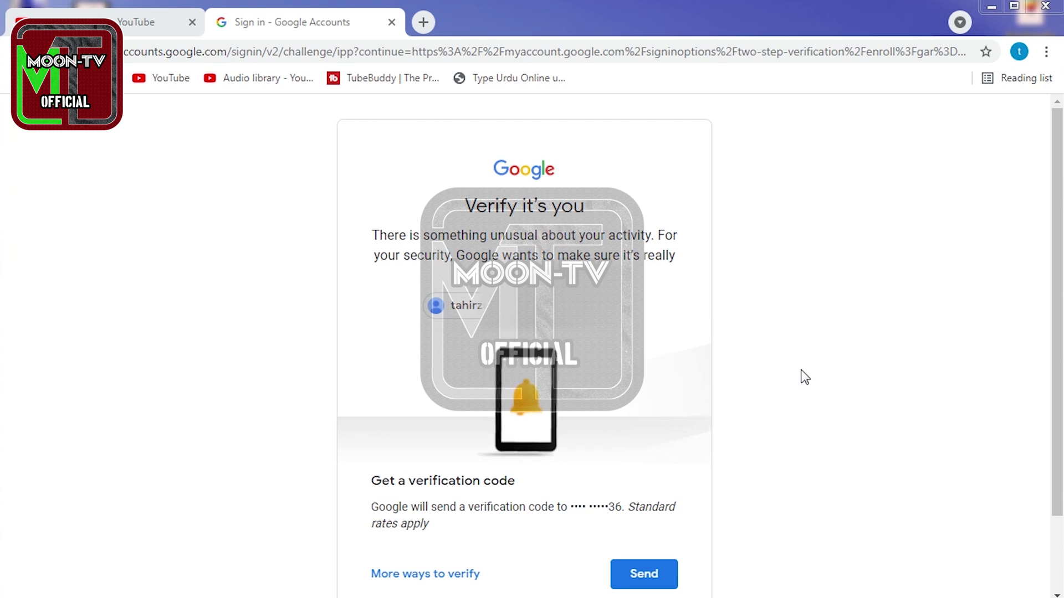
Step: Confirm identity by requesting and pasting the texted verification code
{"action": "left_click", "coordinate": [644, 577]}
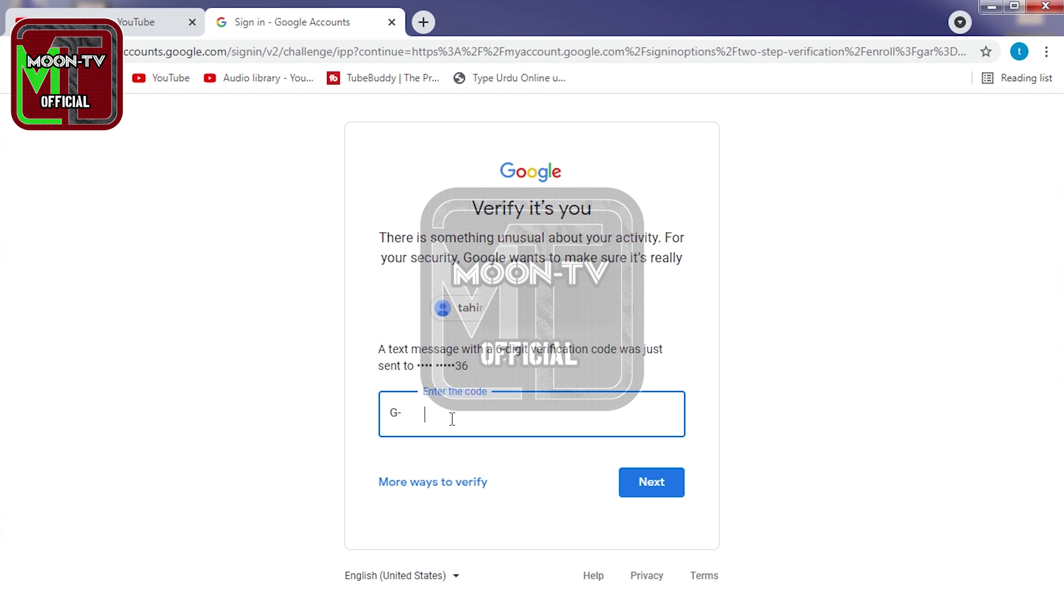
{"action": "left_click", "coordinate": [635, 480]}
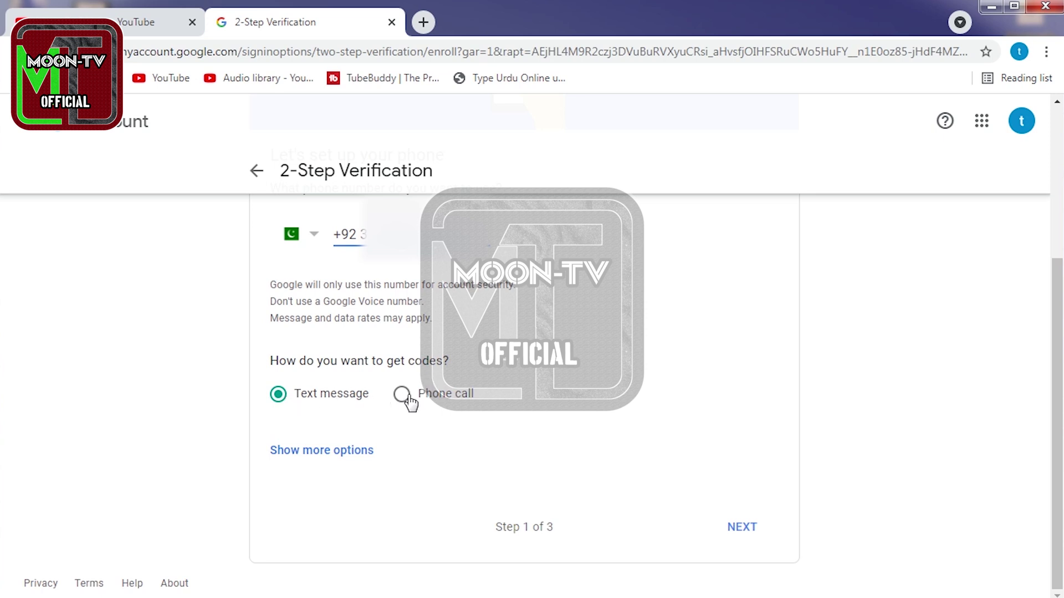
Step: Confirm the phone for text-message codes with the SMS code and turn on 2-Step Verification
{"action": "left_click", "coordinate": [331, 401]}
{"action": "left_click", "coordinate": [741, 528]}
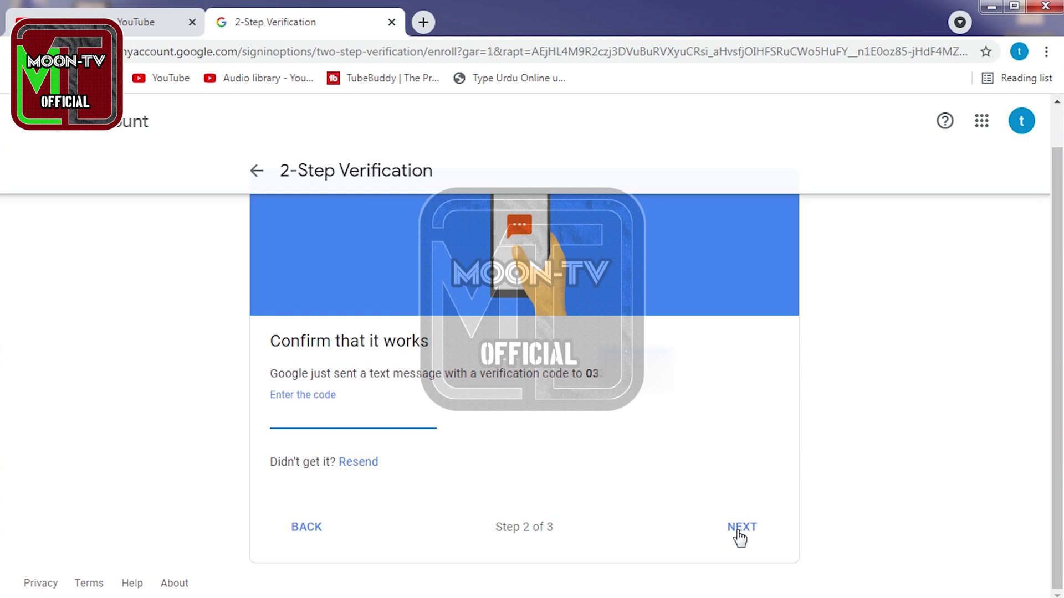
{"action": "left_click", "coordinate": [331, 413]}
{"action": "left_click", "coordinate": [741, 529]}
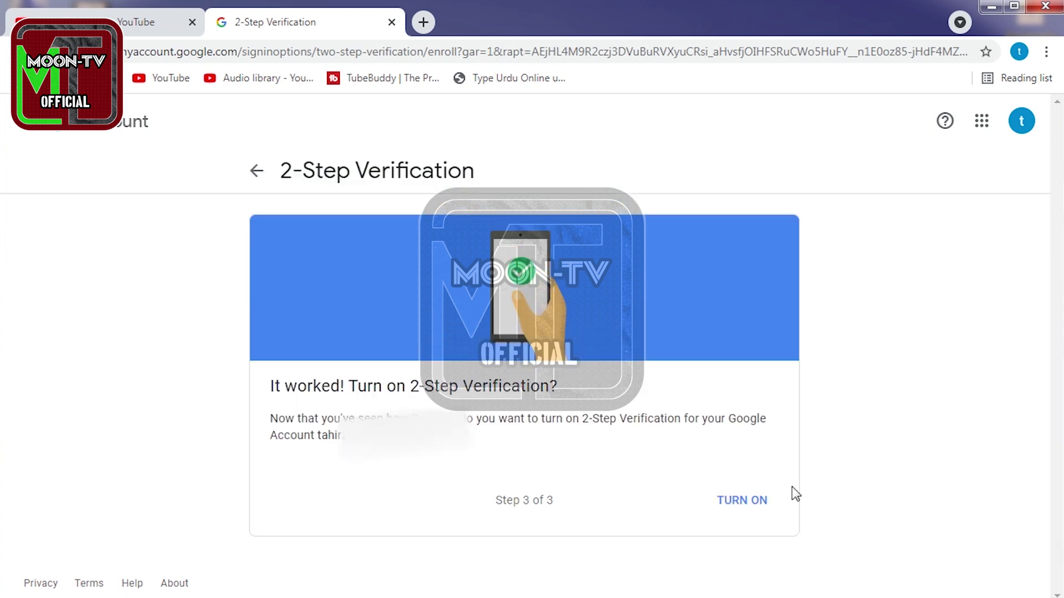
{"action": "left_click", "coordinate": [742, 502]}
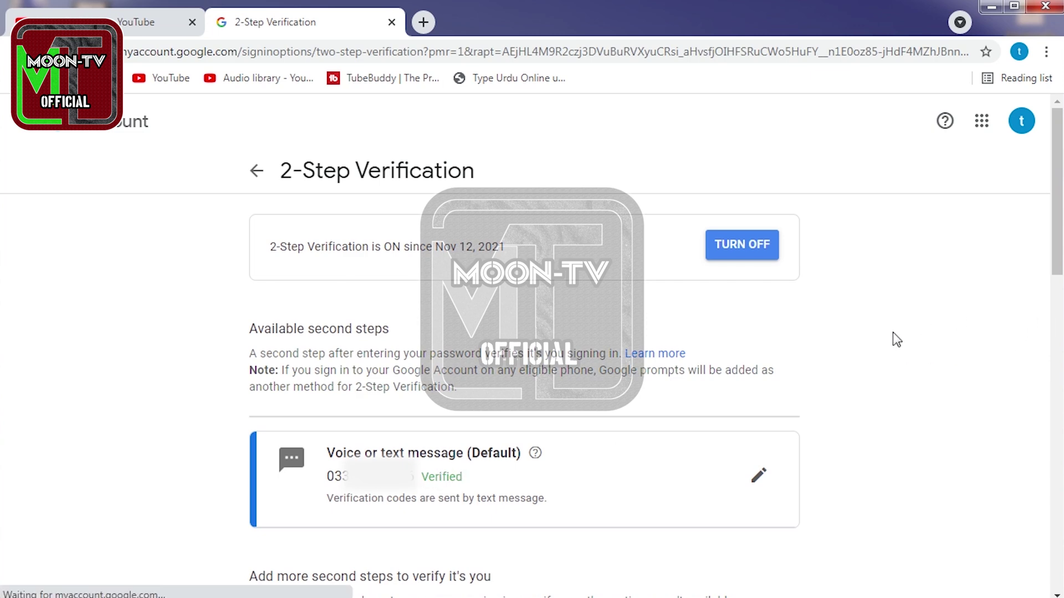
{"action": "scroll", "coordinate": [898, 337], "scroll_direction": "down", "scroll_amount": 1}
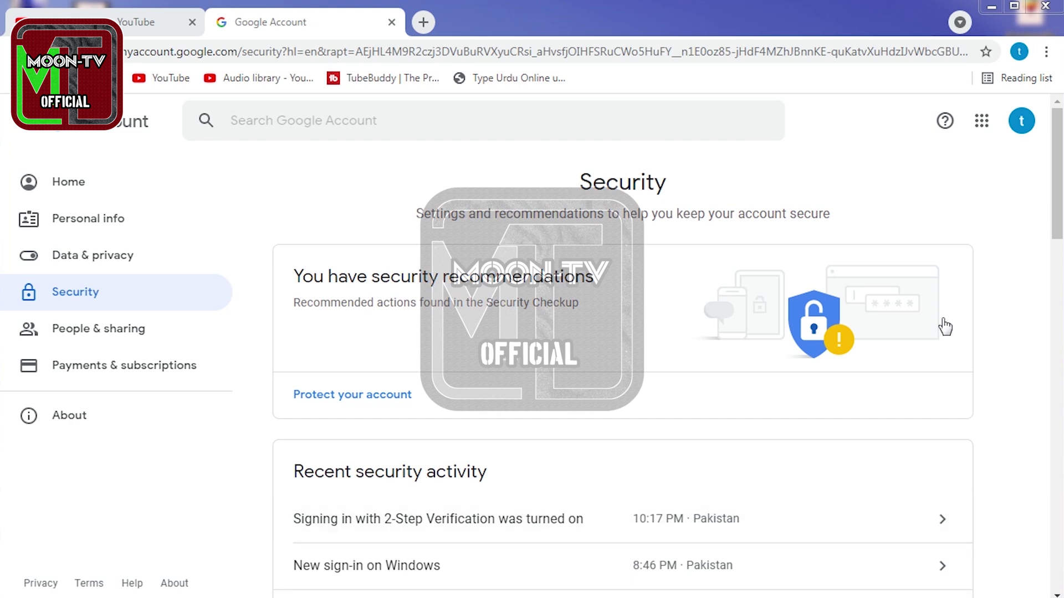
Step: Open Recovery email and re-verify identity with the password and a texted code
{"action": "scroll", "coordinate": [1002, 318], "scroll_direction": "down", "scroll_amount": 10}
{"action": "left_click", "coordinate": [867, 294]}
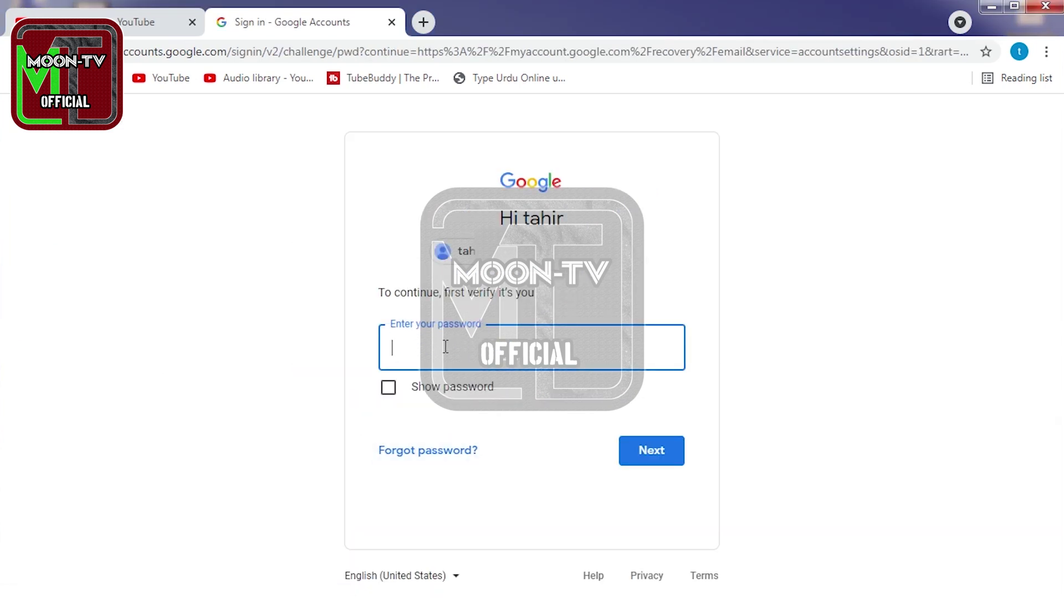
{"action": "left_click", "coordinate": [443, 348]}
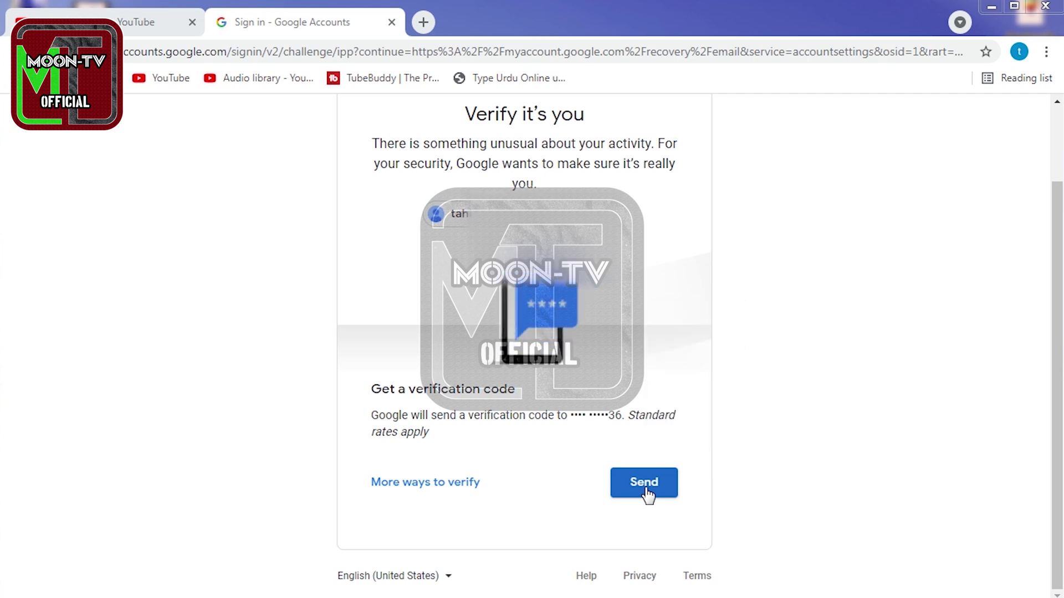
{"action": "left_click", "coordinate": [647, 492]}
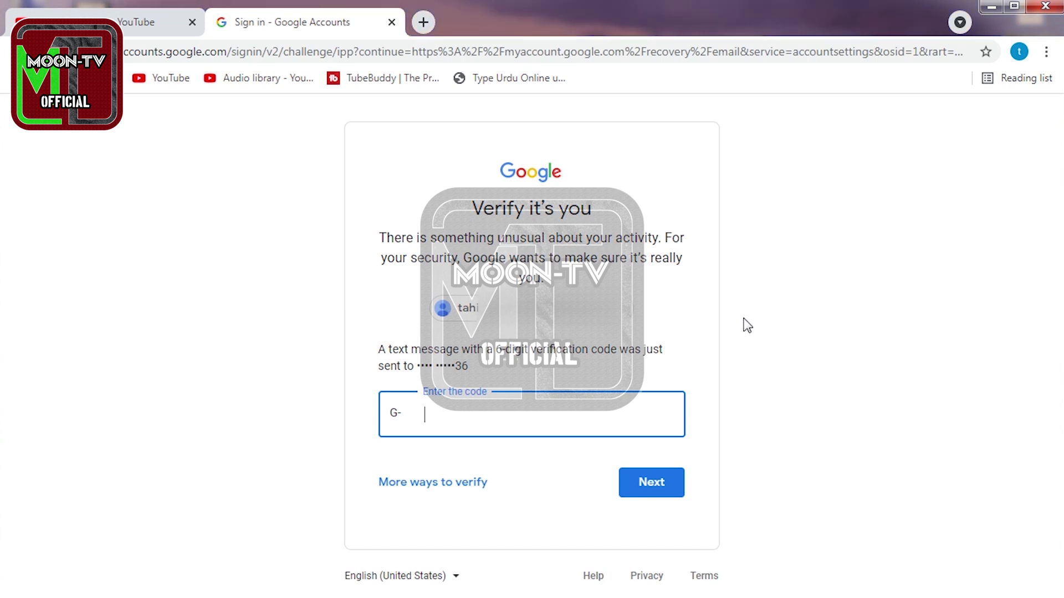
{"action": "left_click", "coordinate": [652, 498]}
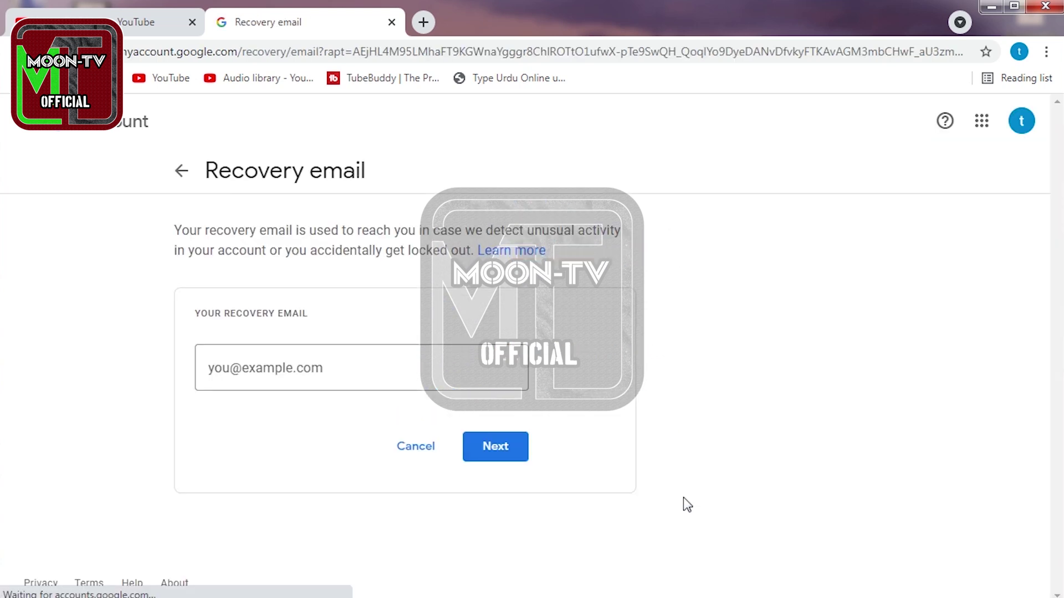
Step: Enter the recovery email address and save it
{"action": "left_click", "coordinate": [298, 369]}
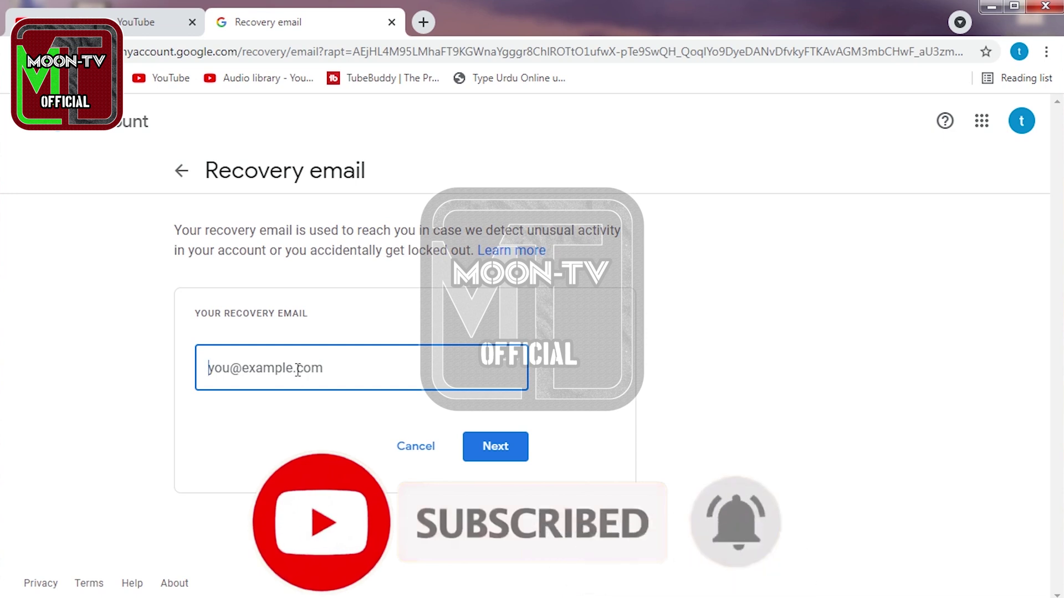
{"action": "left_click", "coordinate": [416, 446]}
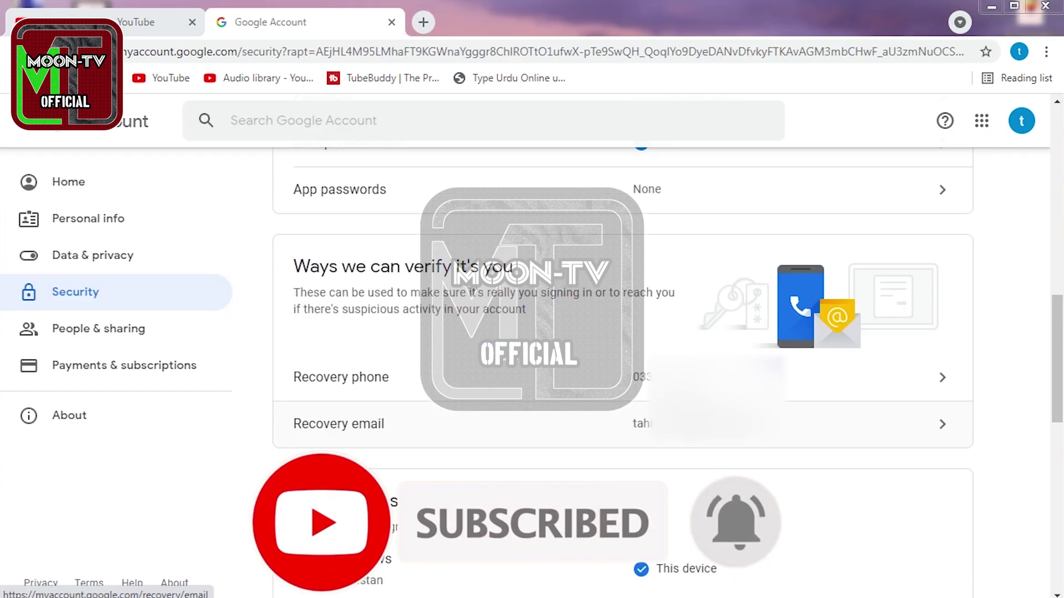
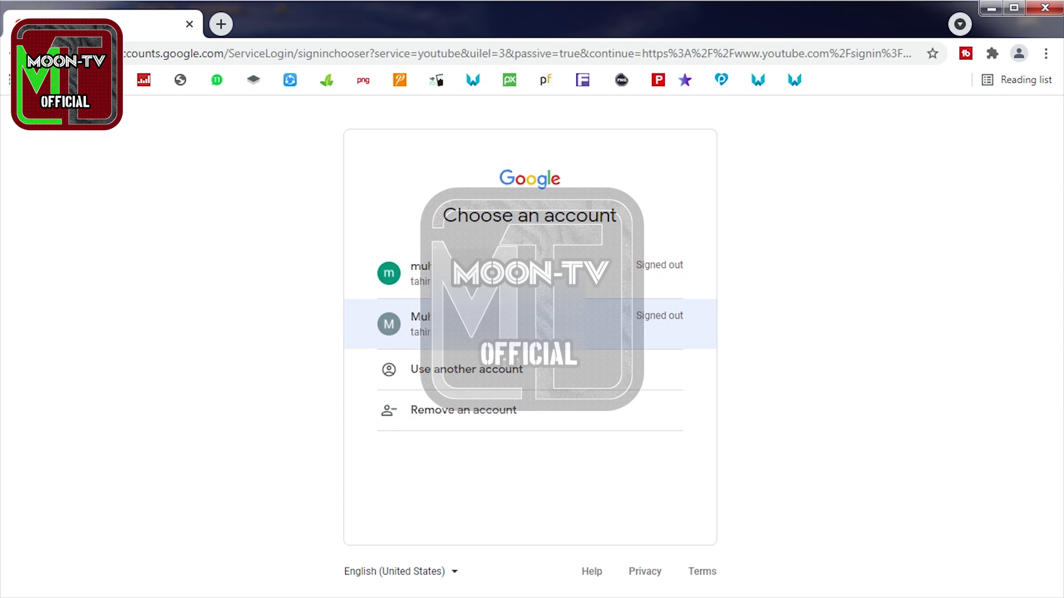
Step: Sign in as the second listed account and create its personal channel under the account's own name
{"action": "left_click", "coordinate": [507, 318]}
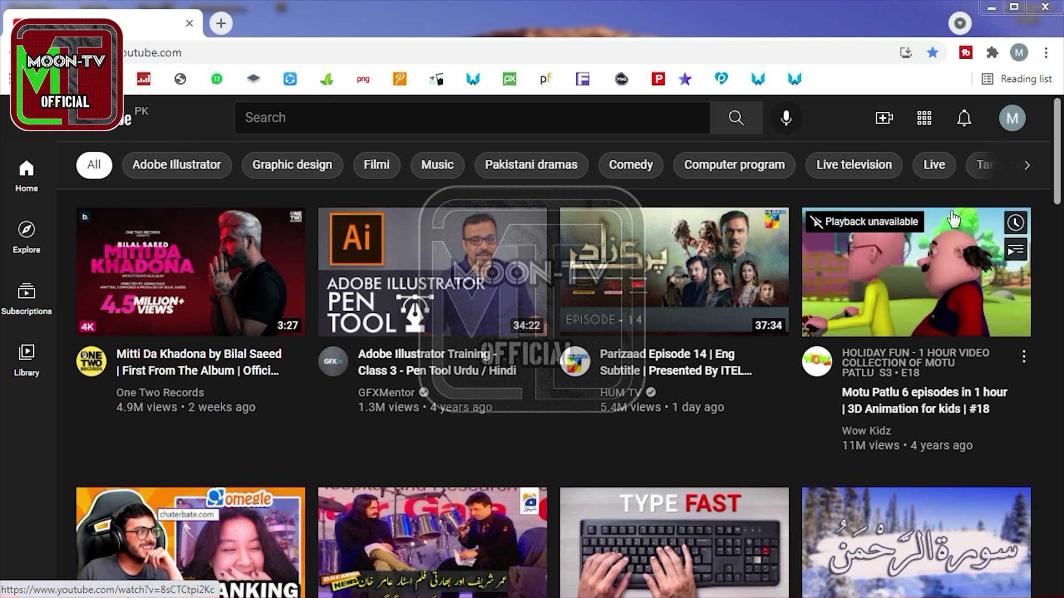
{"action": "left_click", "coordinate": [1013, 119]}
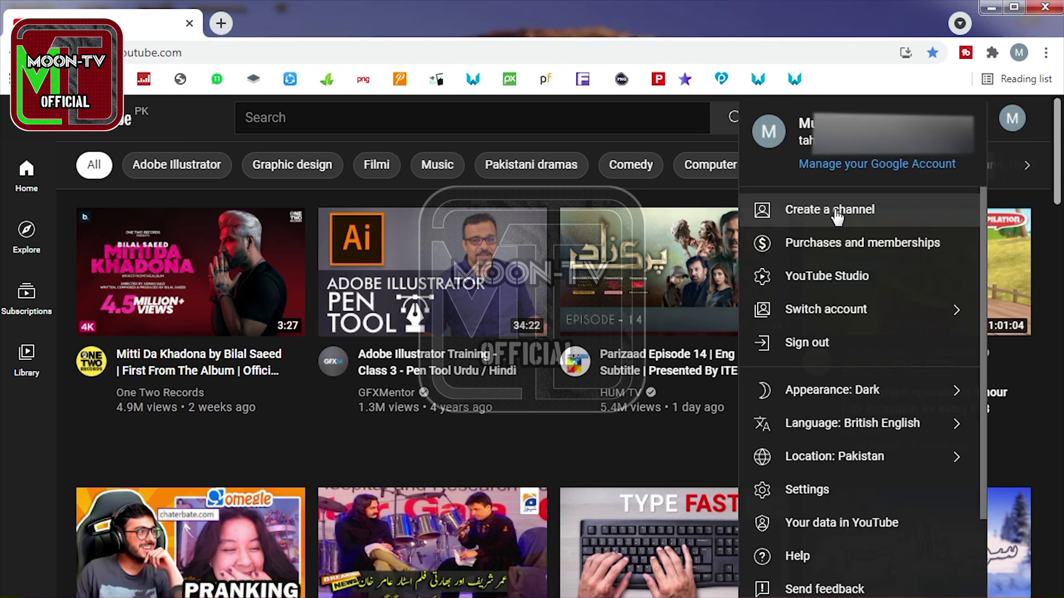
{"action": "left_click", "coordinate": [836, 217]}
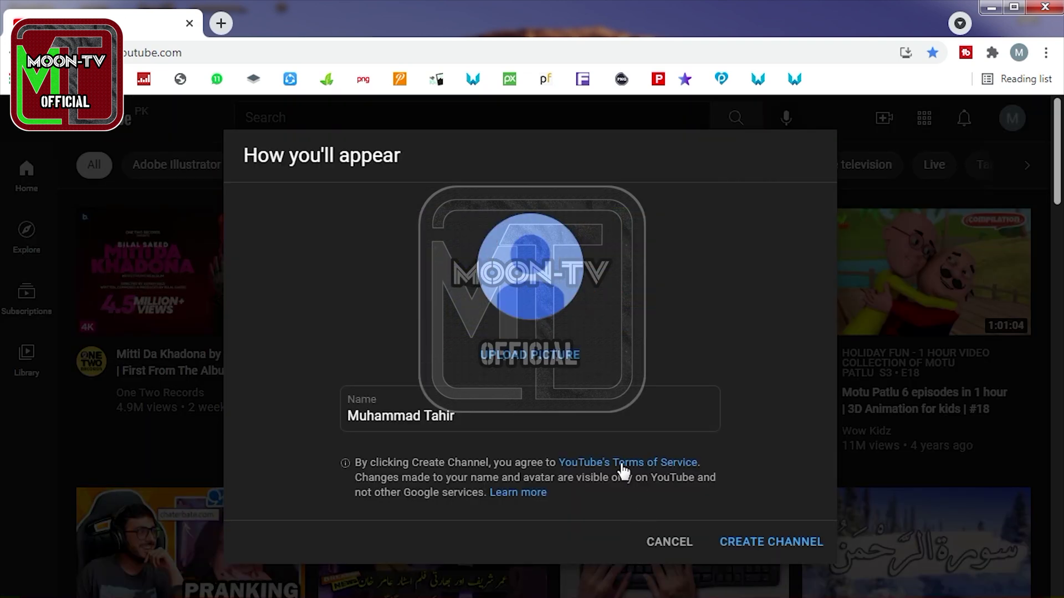
{"action": "left_click", "coordinate": [756, 544]}
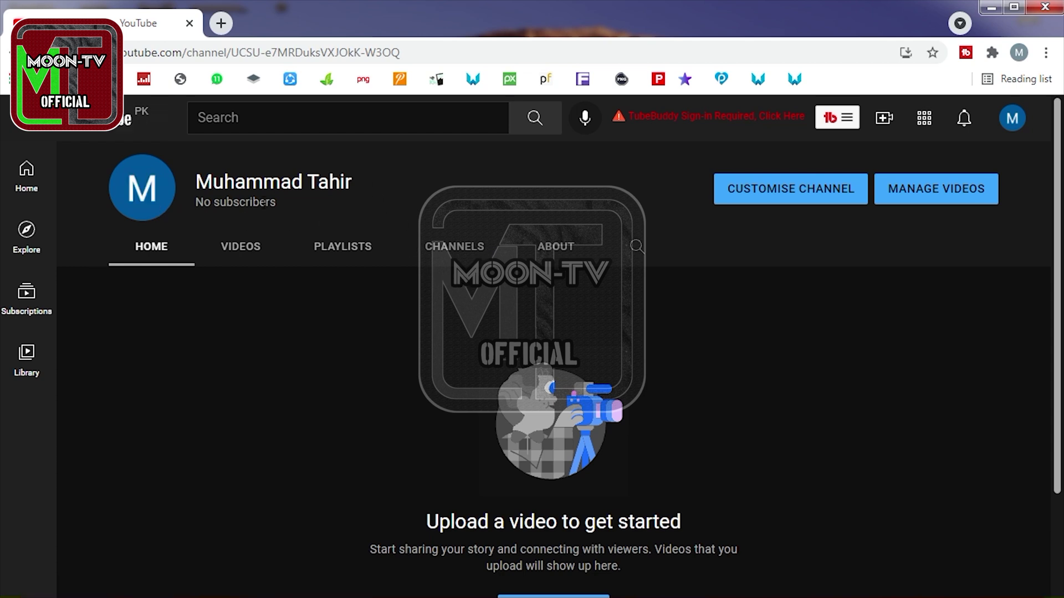
{"action": "scroll", "coordinate": [945, 448], "scroll_direction": "down", "scroll_amount": 2}
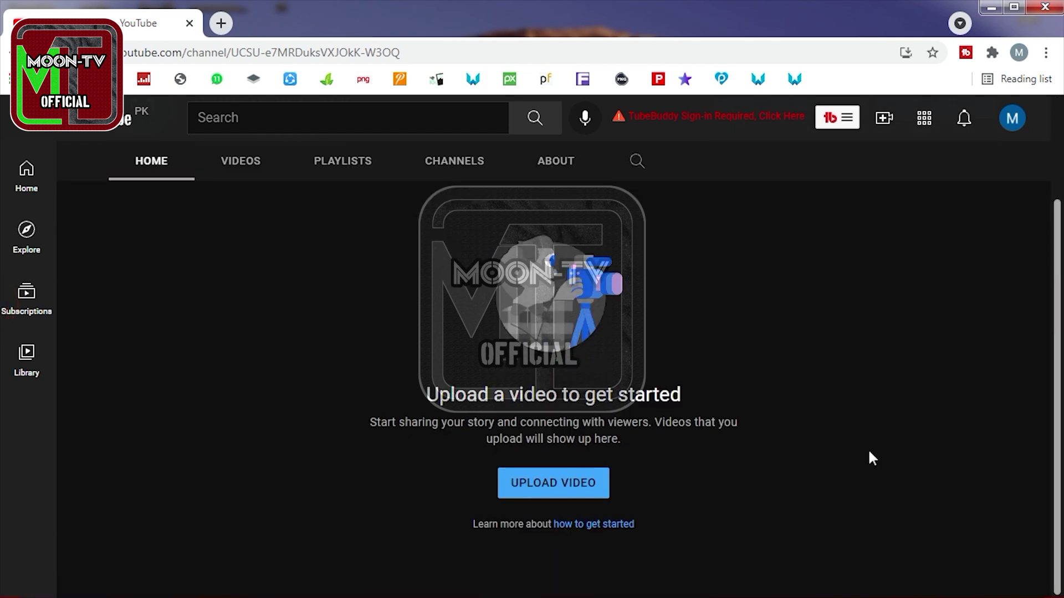
{"action": "scroll", "coordinate": [790, 380], "scroll_direction": "up", "scroll_amount": 2}
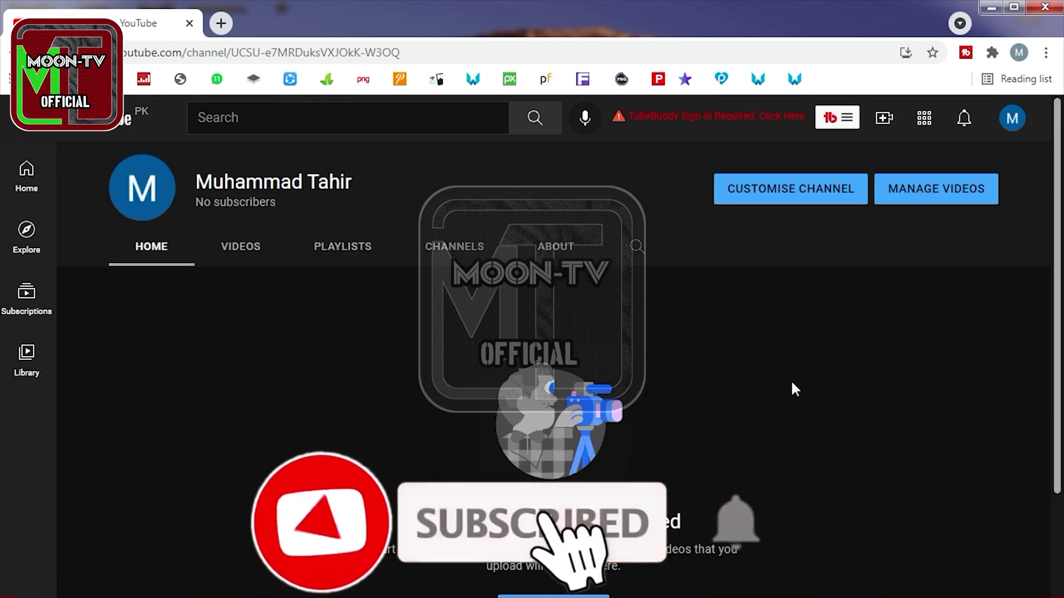
{"action": "scroll", "coordinate": [792, 383], "scroll_direction": "down", "scroll_amount": 2}
{"action": "scroll", "coordinate": [792, 382], "scroll_direction": "up", "scroll_amount": 1}
{"action": "scroll", "coordinate": [791, 383], "scroll_direction": "up", "scroll_amount": 1}
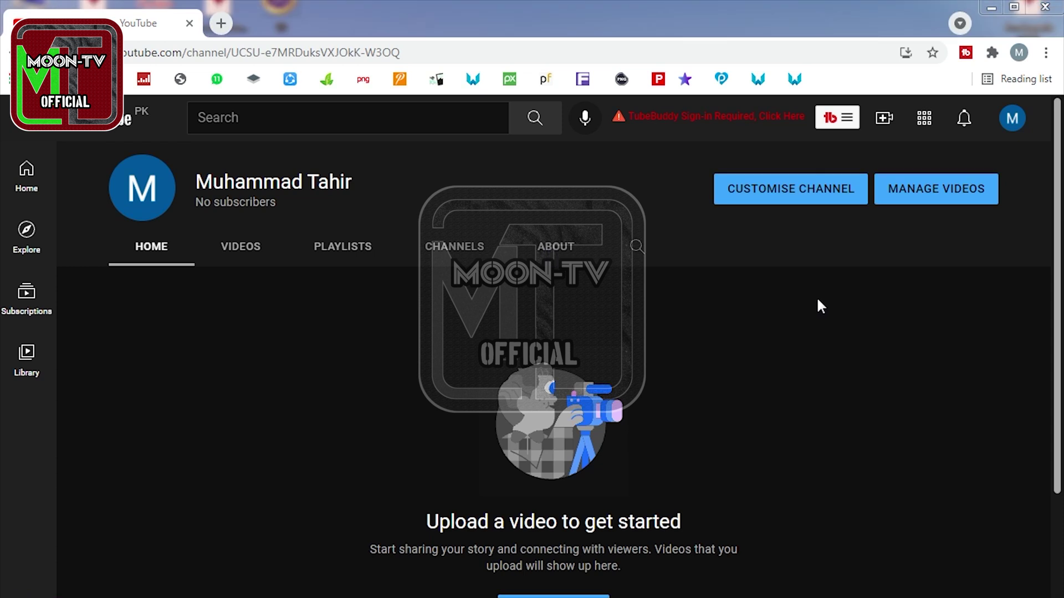
Step: From channel customisation in Studio, view Settings > Channel > Advanced settings down to Other settings
{"action": "left_click", "coordinate": [778, 197]}
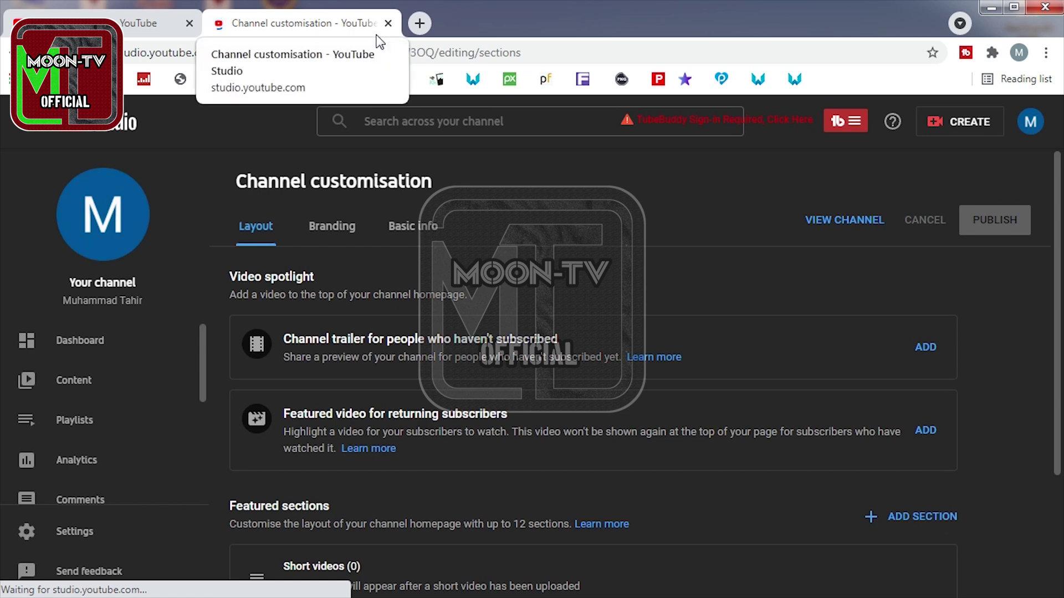
{"action": "left_click_drag", "start_coordinate": [204, 351], "coordinate": [204, 381]}
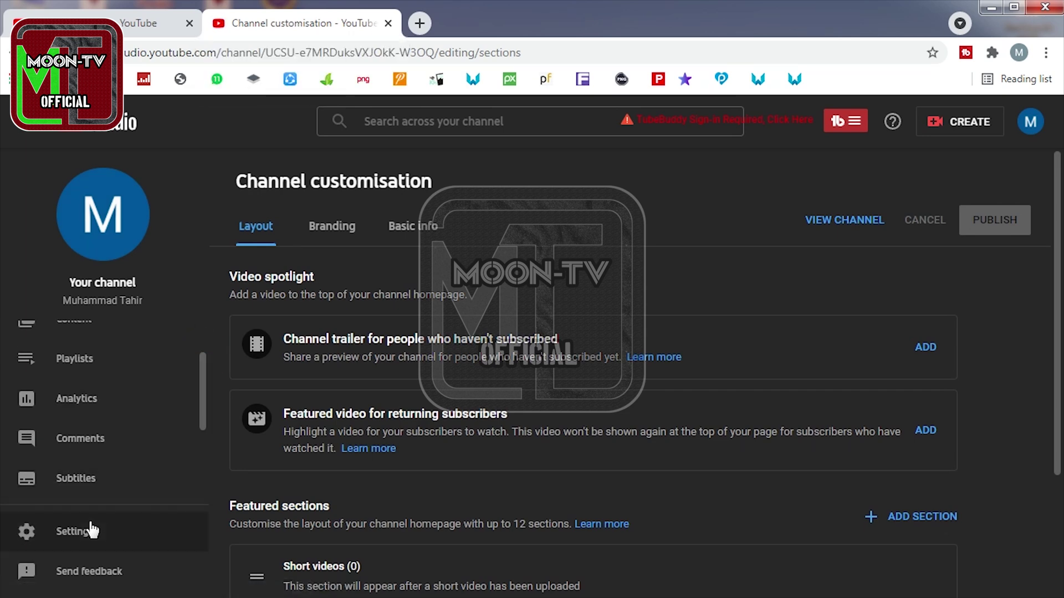
{"action": "left_click", "coordinate": [68, 531]}
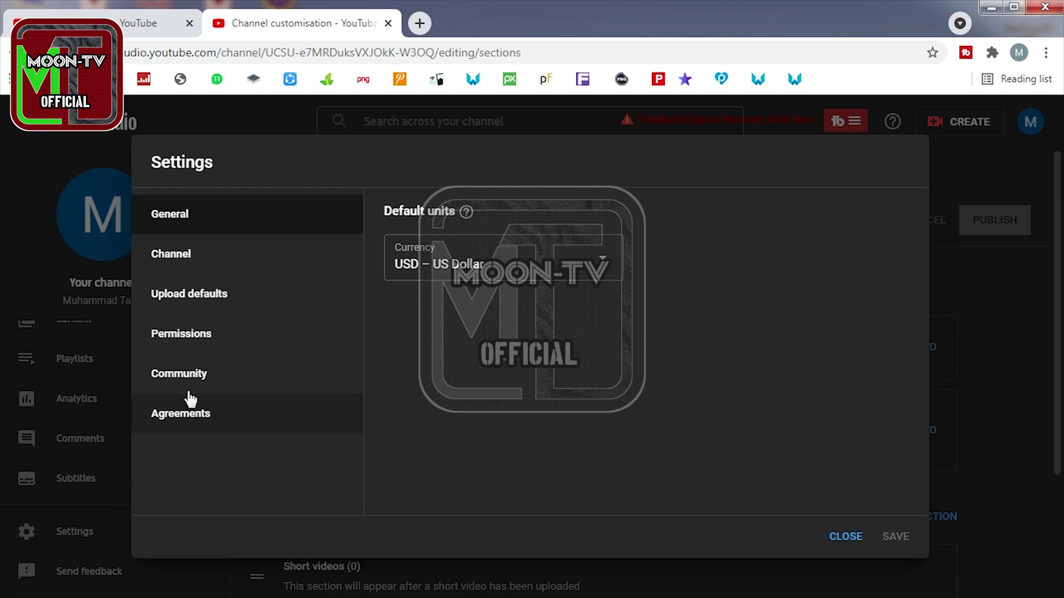
{"action": "left_click", "coordinate": [175, 260]}
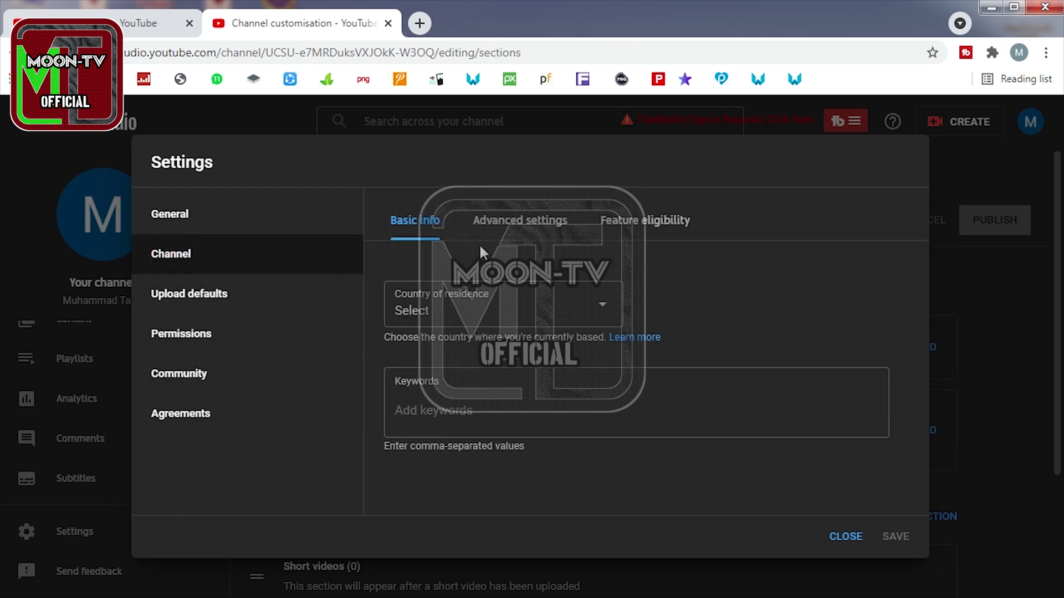
{"action": "left_click", "coordinate": [514, 223]}
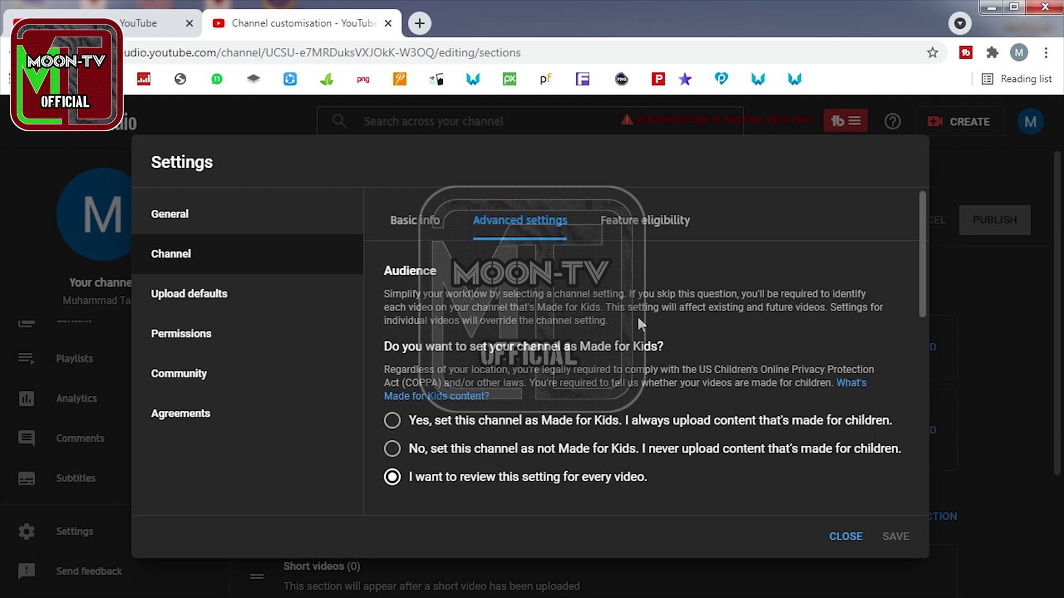
{"action": "scroll", "coordinate": [637, 315], "scroll_direction": "down", "scroll_amount": 10}
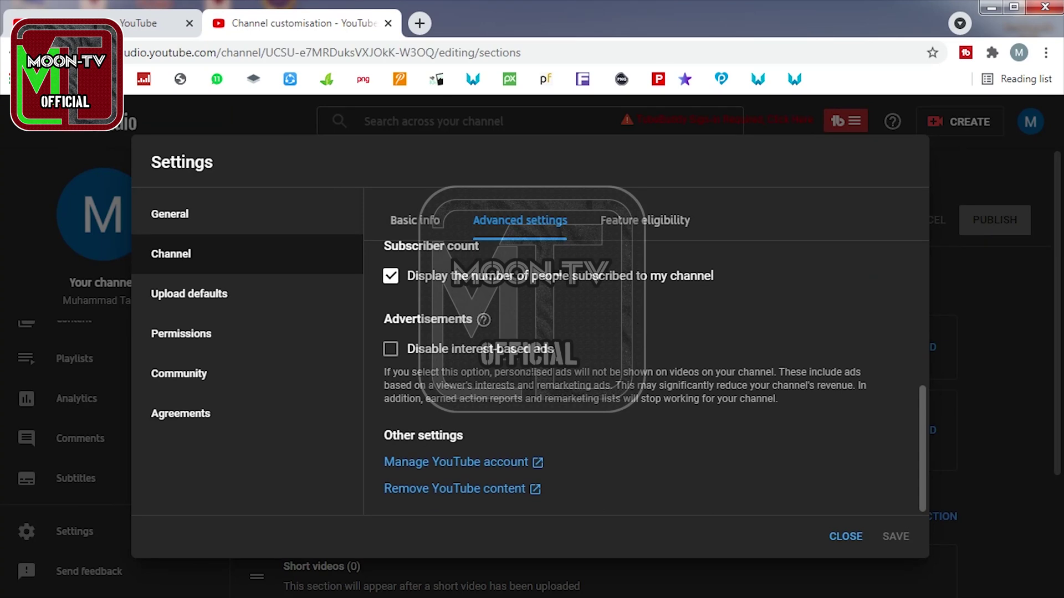
Step: From the YouTube account settings, list all channels and begin creating a new one
{"action": "left_click", "coordinate": [474, 463]}
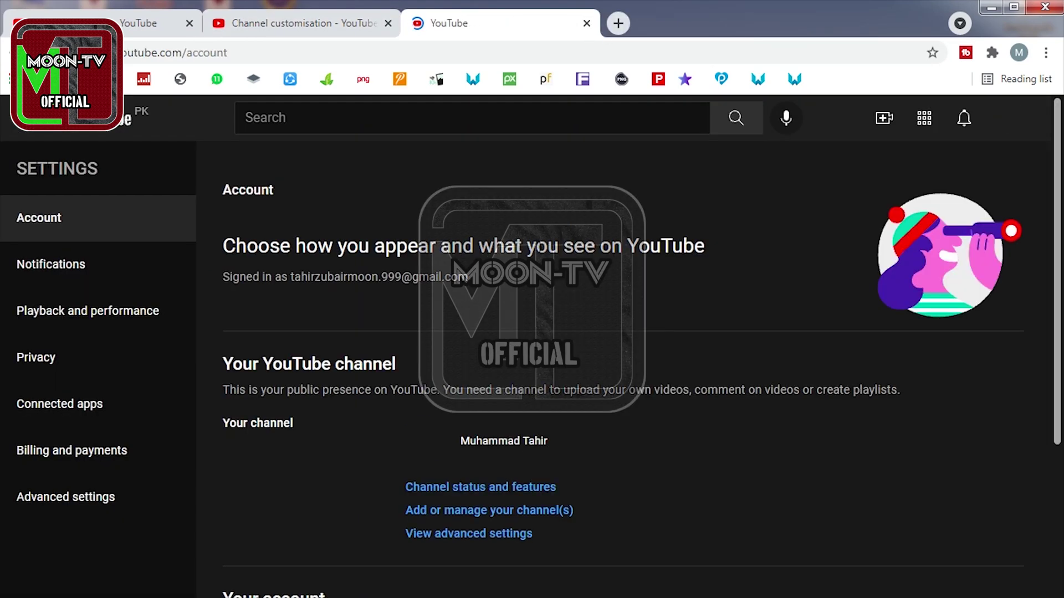
{"action": "scroll", "coordinate": [495, 327], "scroll_direction": "down", "scroll_amount": 3}
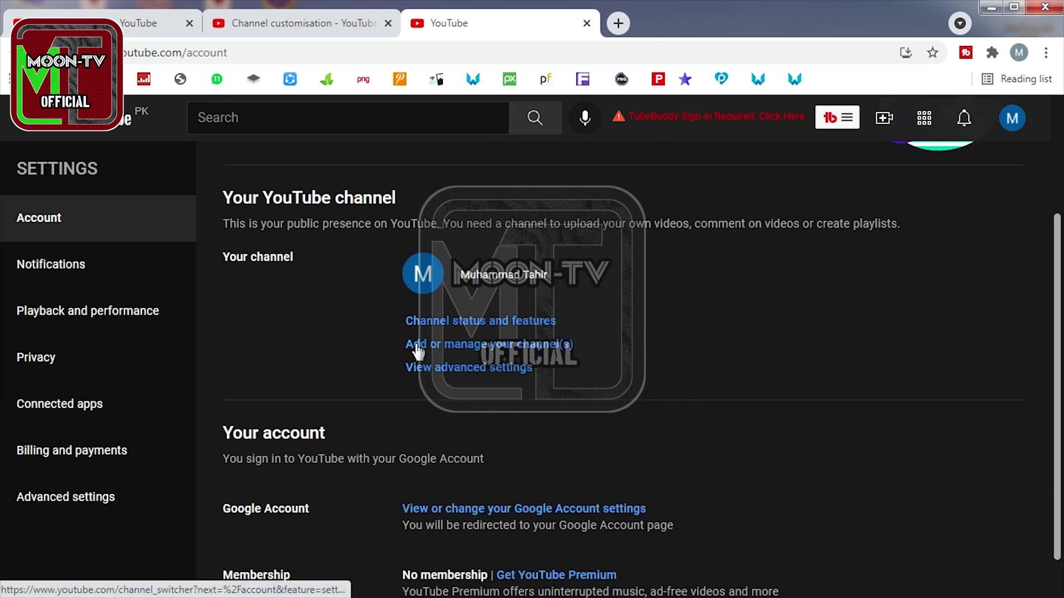
{"action": "left_click", "coordinate": [510, 349]}
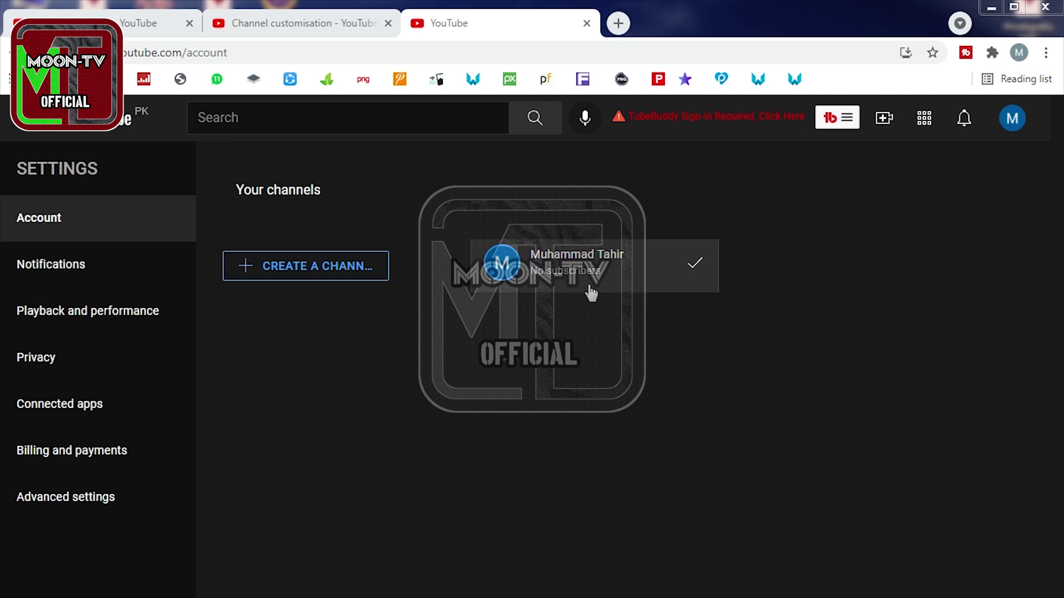
{"action": "left_click", "coordinate": [303, 276]}
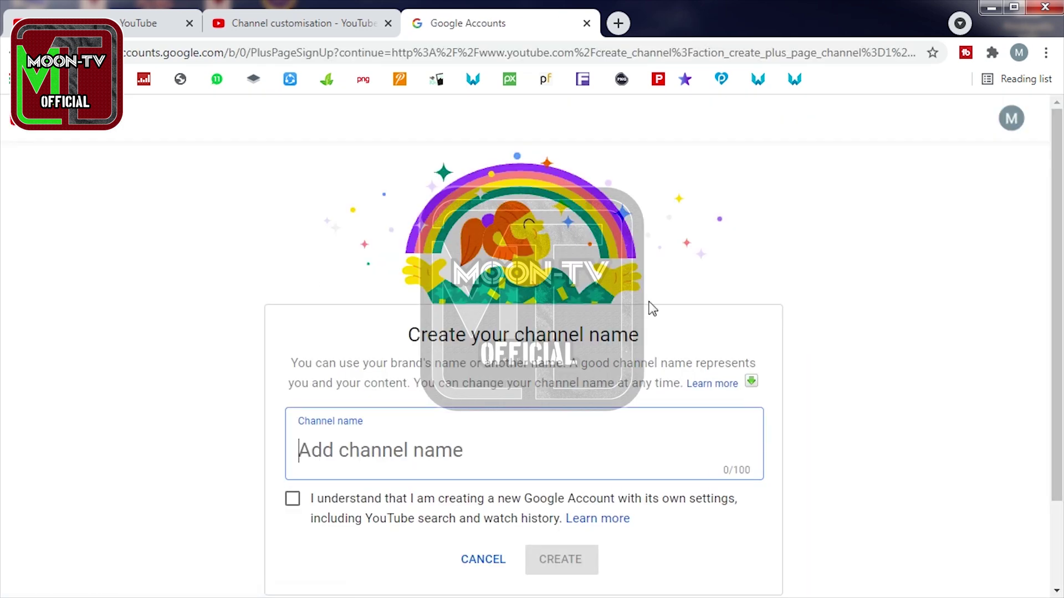
Step: Enter 'Moon Android Gaming' as the channel name, tick the acknowledgement, and create it
{"action": "scroll", "coordinate": [790, 270], "scroll_direction": "down", "scroll_amount": 2}
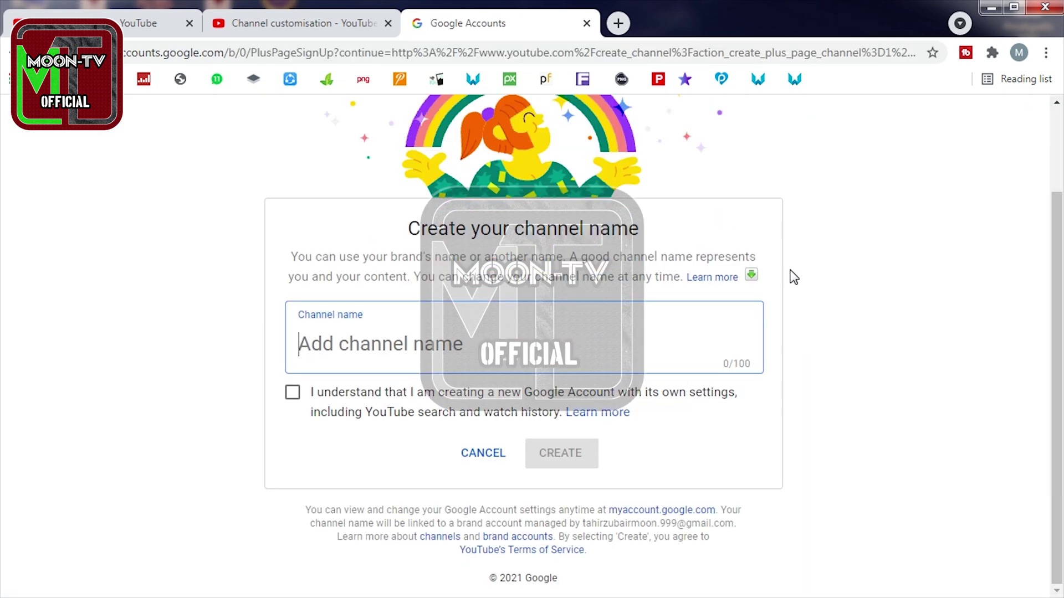
{"action": "scroll", "coordinate": [790, 275], "scroll_direction": "up", "scroll_amount": 2}
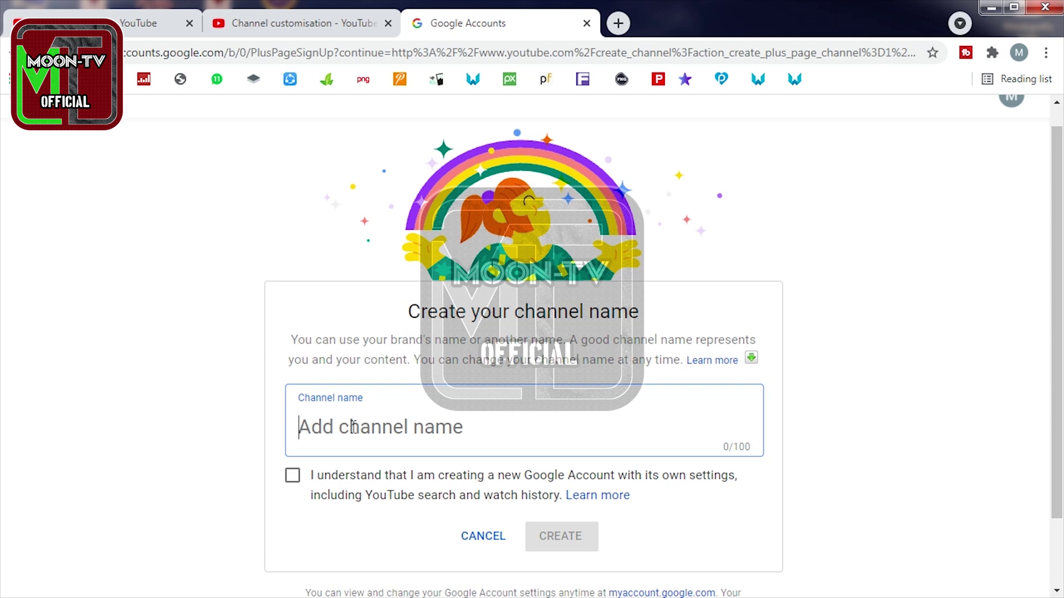
{"action": "left_click", "coordinate": [352, 428]}
{"action": "type", "text": "Moon Android Gaming"}
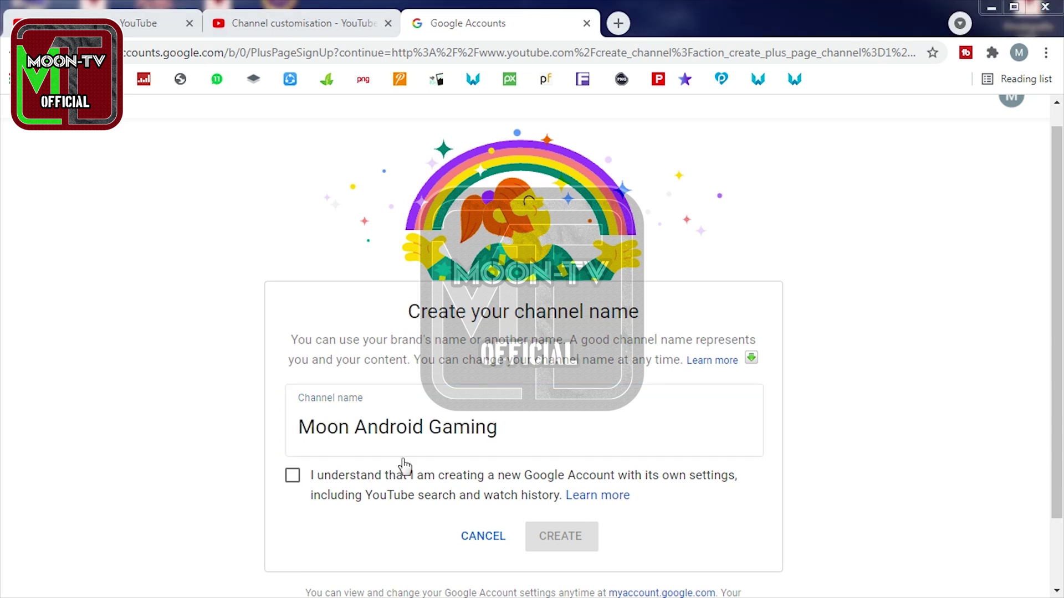
{"action": "left_click", "coordinate": [306, 435]}
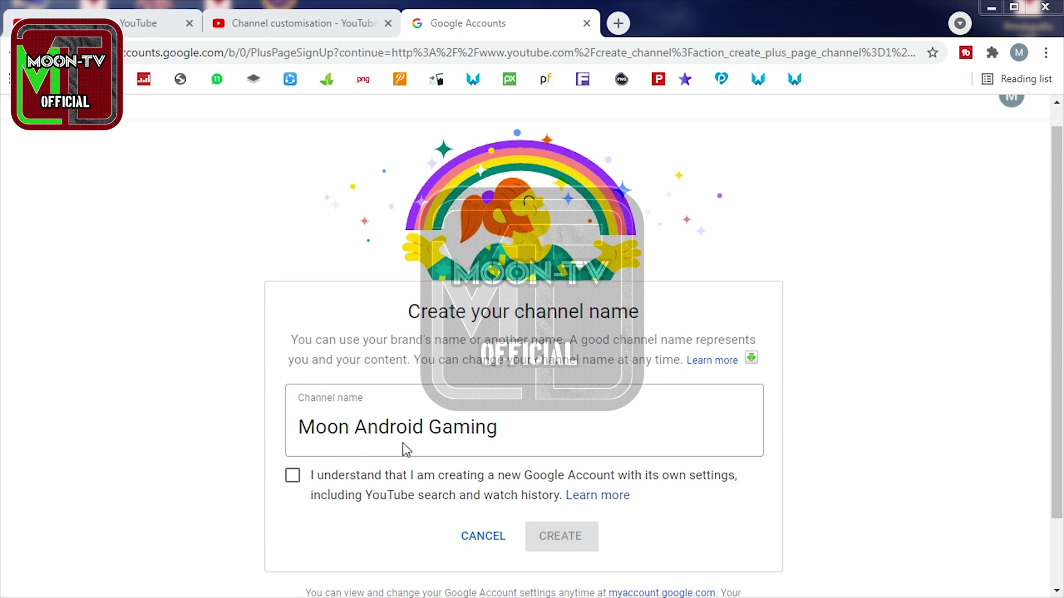
{"action": "left_click", "coordinate": [293, 480]}
{"action": "left_click", "coordinate": [565, 546]}
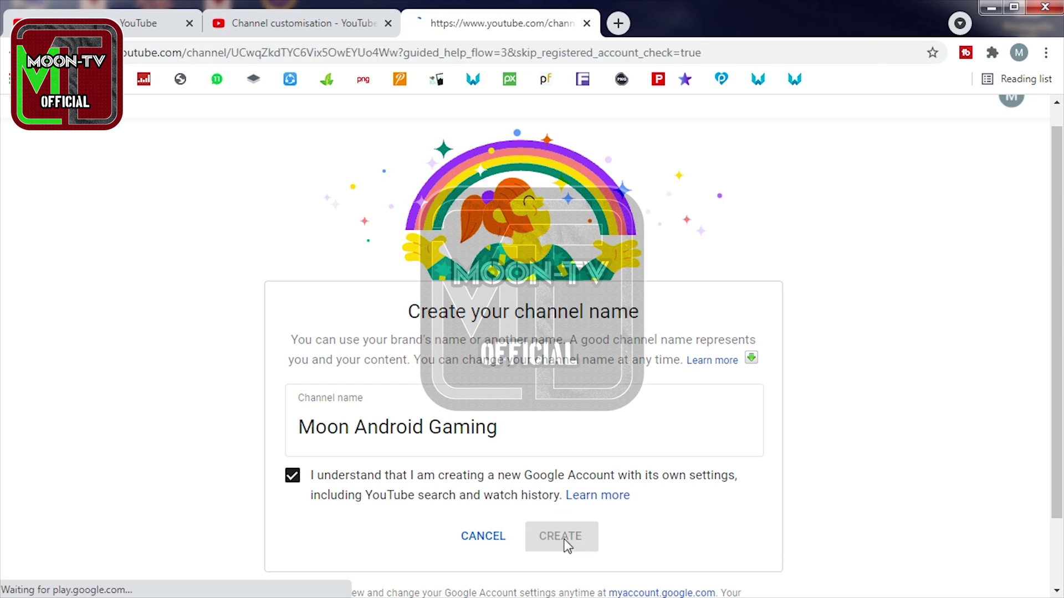
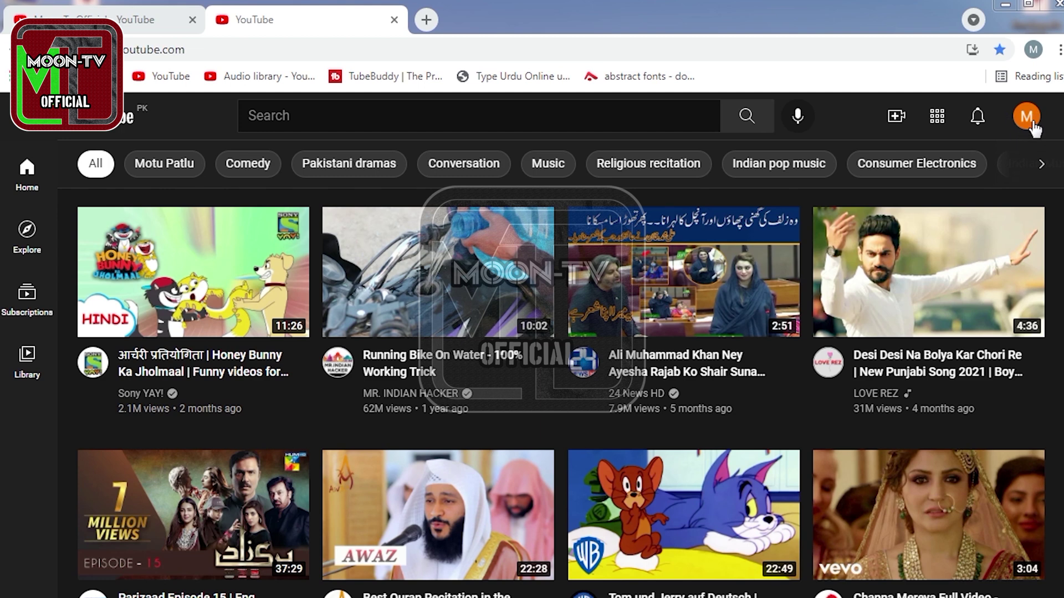
Step: Go to the Moon Android Gaming channel page from the avatar menu and launch Customise Channel
{"action": "left_click", "coordinate": [1025, 127]}
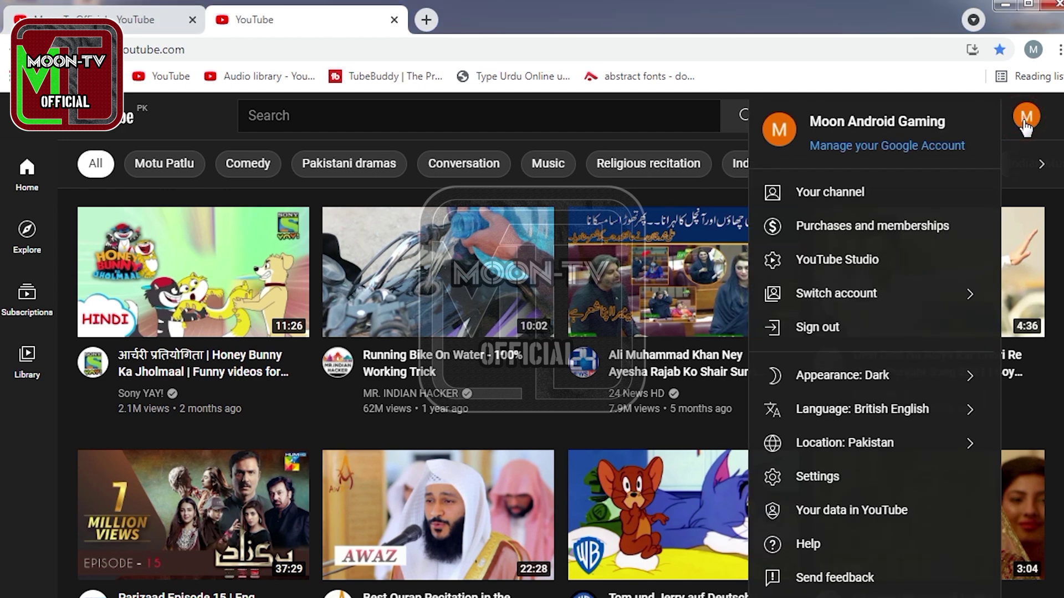
{"action": "left_click", "coordinate": [832, 191]}
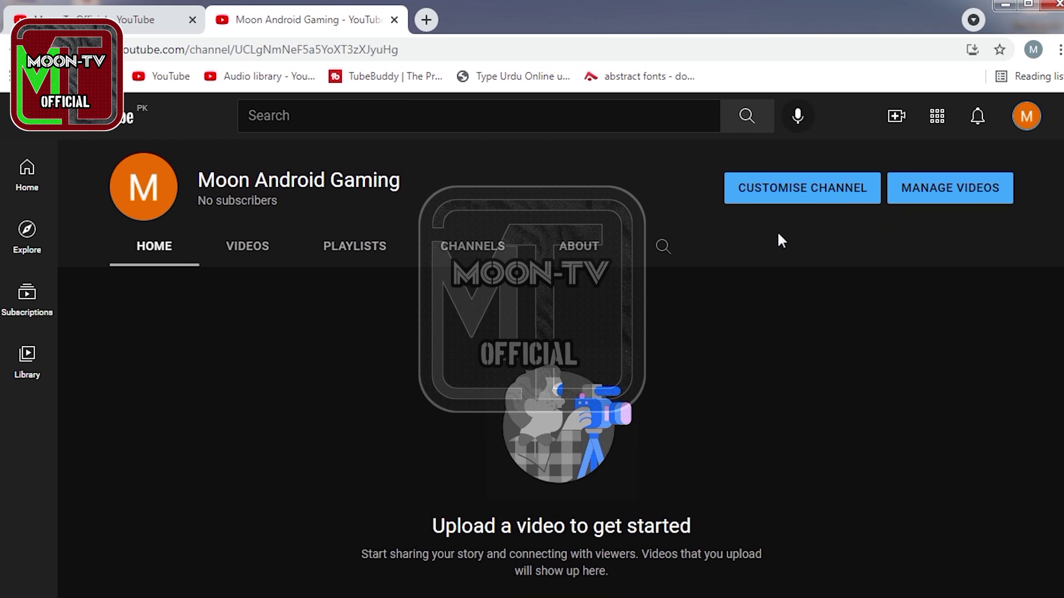
{"action": "left_click", "coordinate": [819, 194]}
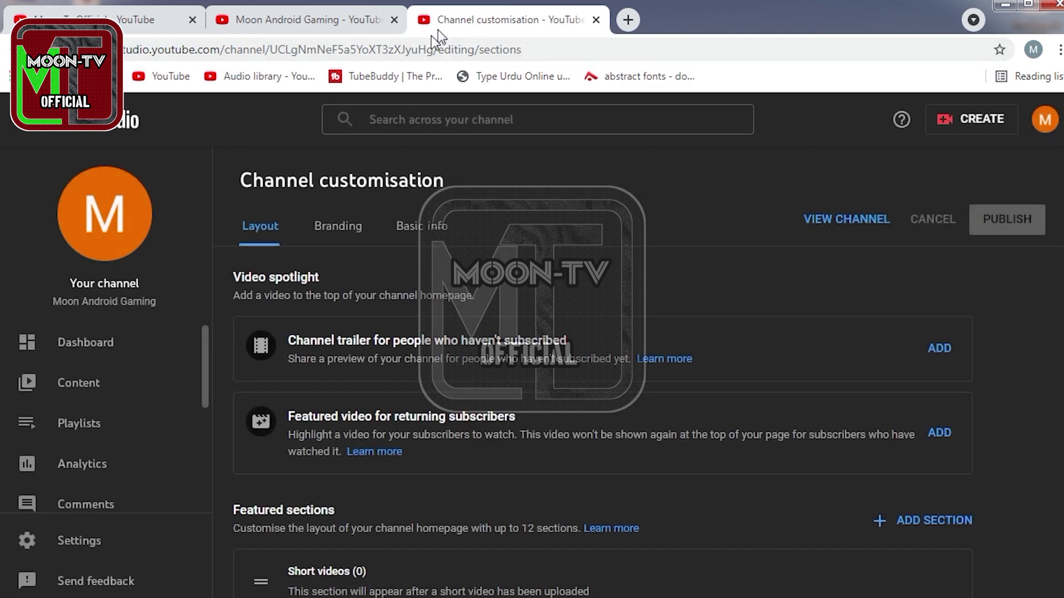
Step: View the Studio dashboard showing 0 subscribers, then the empty Content uploads list
{"action": "scroll", "coordinate": [106, 344], "scroll_direction": "down", "scroll_amount": 3}
{"action": "scroll", "coordinate": [106, 343], "scroll_direction": "up", "scroll_amount": 3}
{"action": "left_click", "coordinate": [105, 343]}
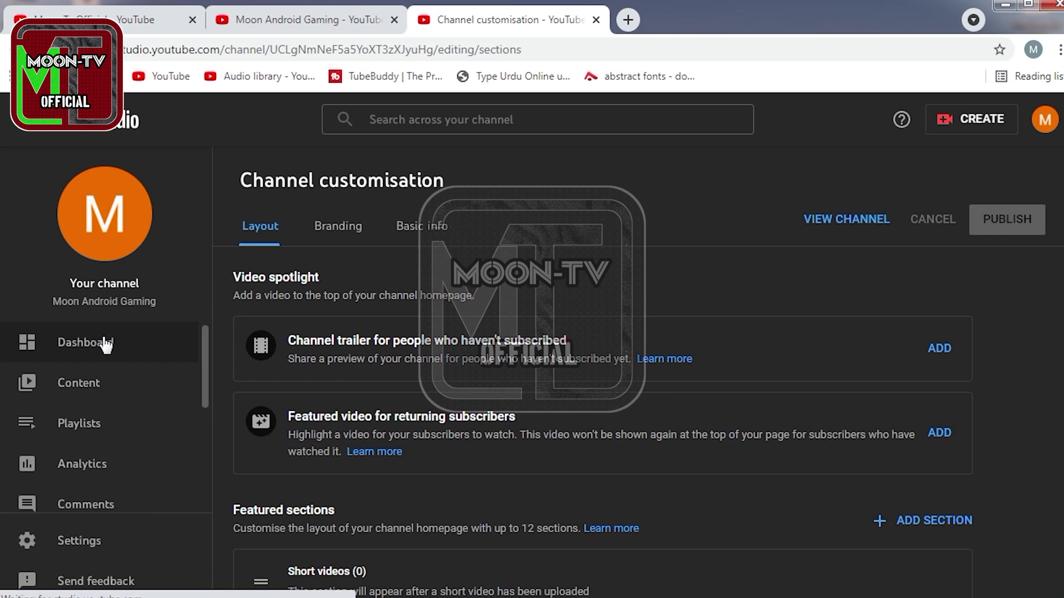
{"action": "left_click", "coordinate": [105, 352]}
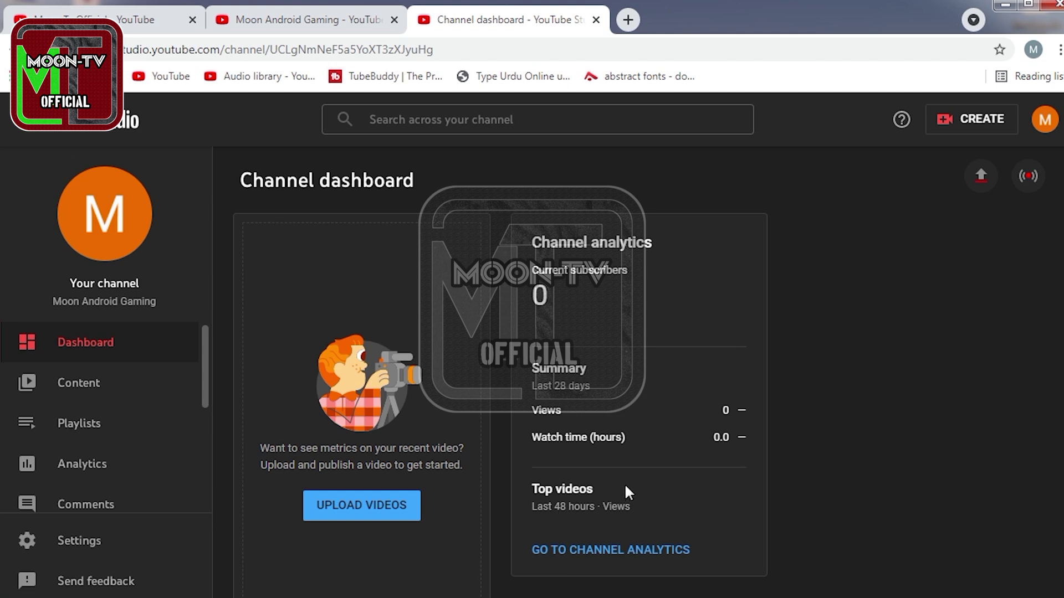
{"action": "scroll", "coordinate": [625, 487], "scroll_direction": "down", "scroll_amount": 2}
{"action": "left_click", "coordinate": [70, 394]}
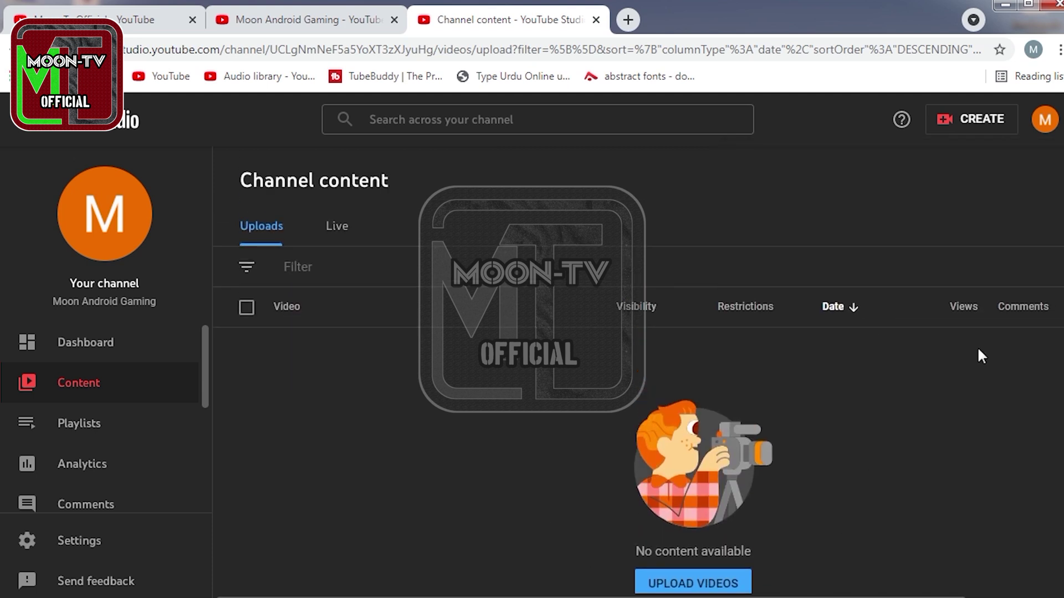
Step: Check the empty Channel playlists page, then switch to the Moon Tv Official channel tab
{"action": "scroll", "coordinate": [965, 576], "scroll_direction": "right", "scroll_amount": 3}
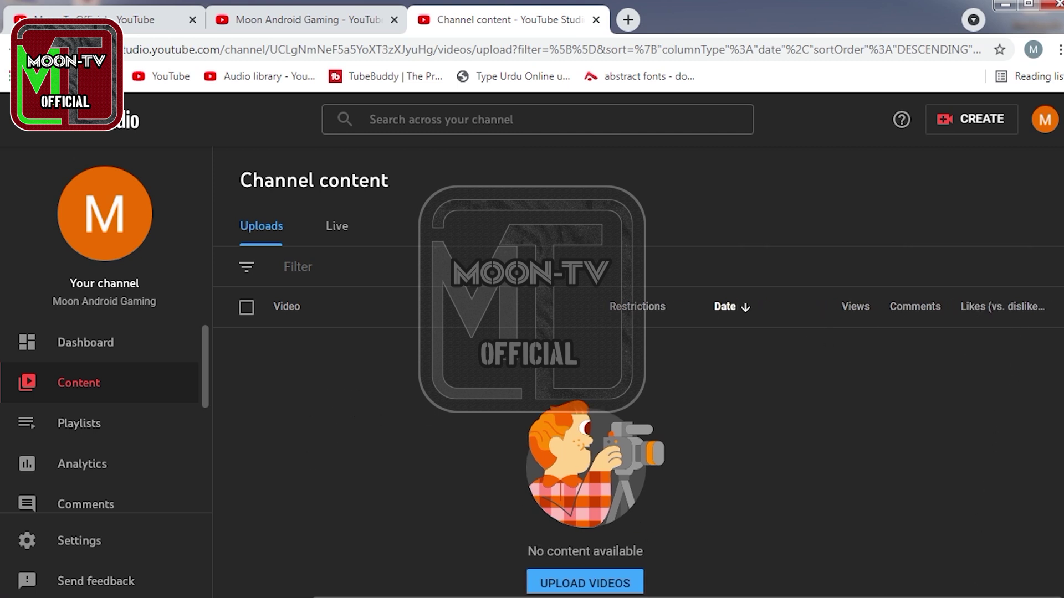
{"action": "left_click", "coordinate": [82, 425]}
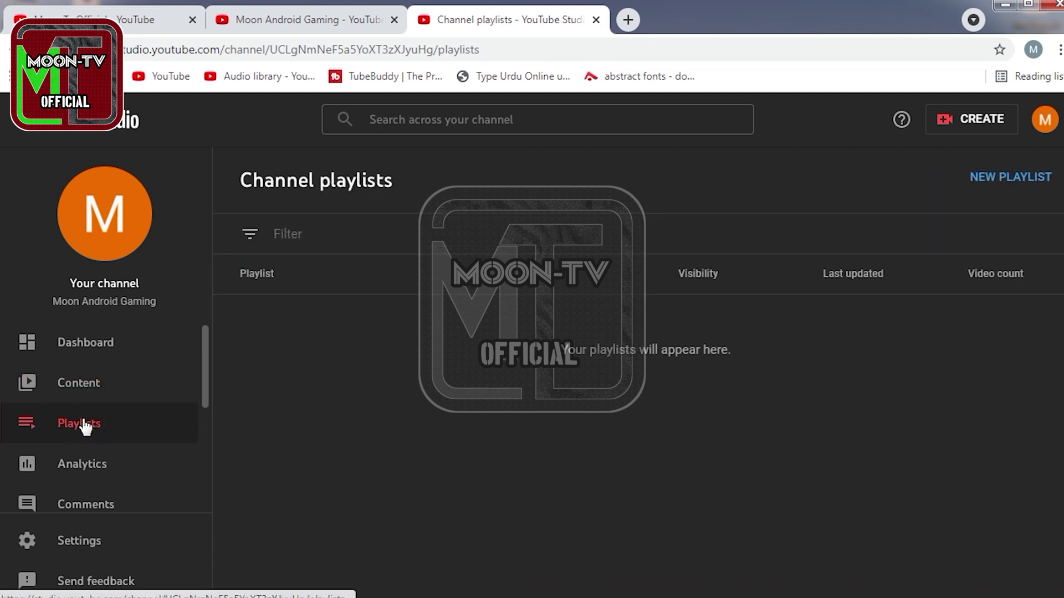
{"action": "left_click", "coordinate": [131, 18]}
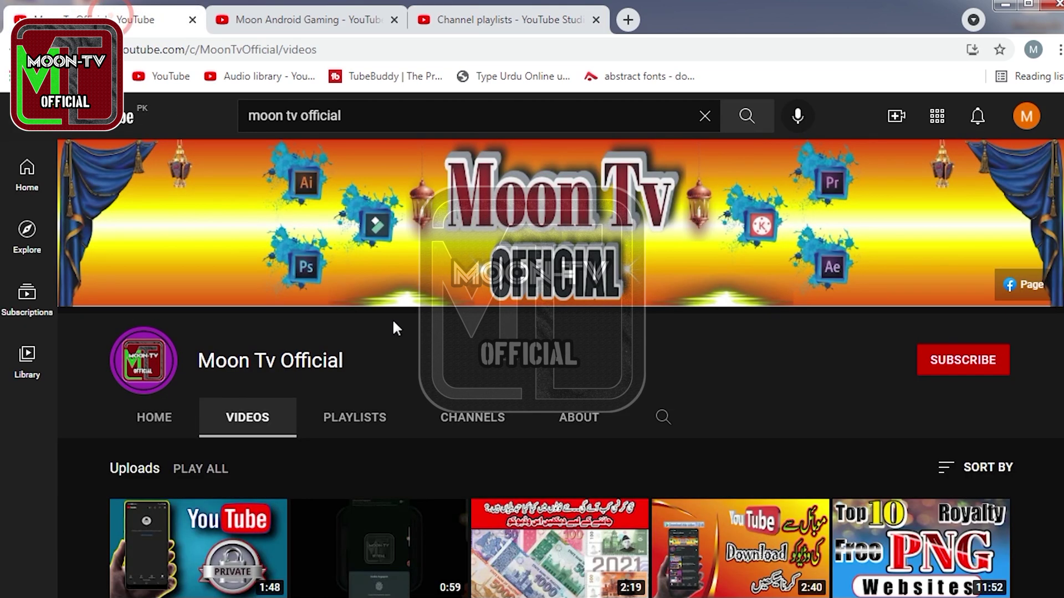
Step: Browse Moon Tv Official's created playlists, then return to the Studio playlists tab
{"action": "left_click", "coordinate": [365, 410]}
{"action": "scroll", "coordinate": [363, 419], "scroll_direction": "down", "scroll_amount": 5}
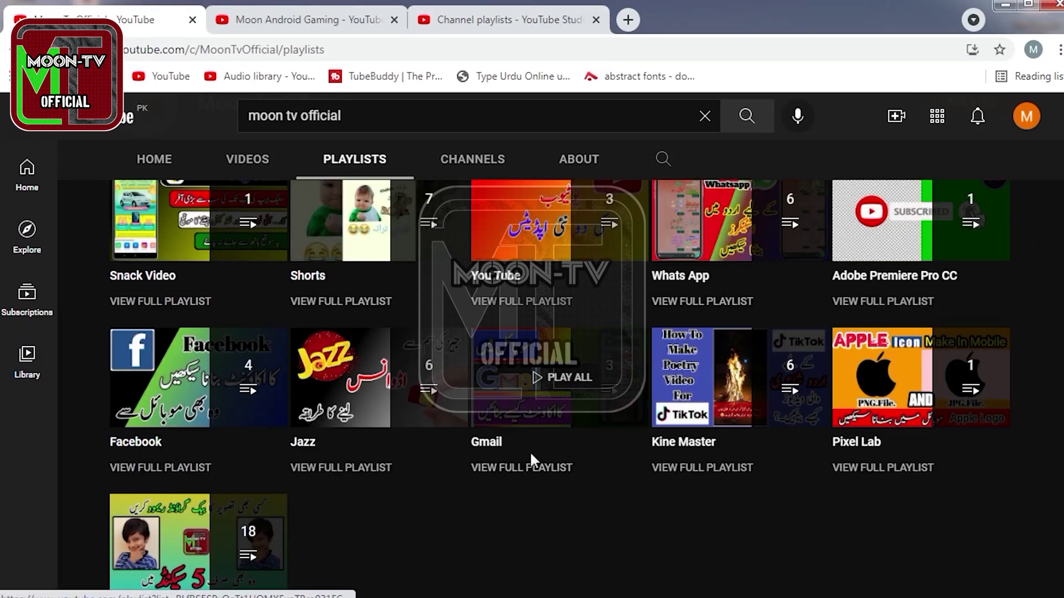
{"action": "scroll", "coordinate": [178, 464], "scroll_direction": "down", "scroll_amount": 1}
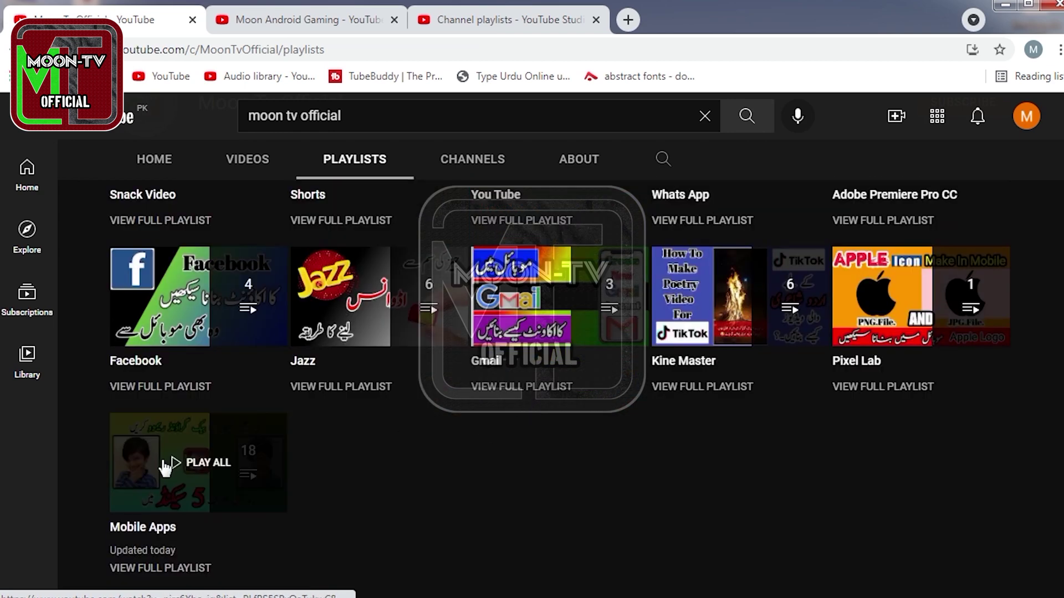
{"action": "scroll", "coordinate": [231, 514], "scroll_direction": "up", "scroll_amount": 5}
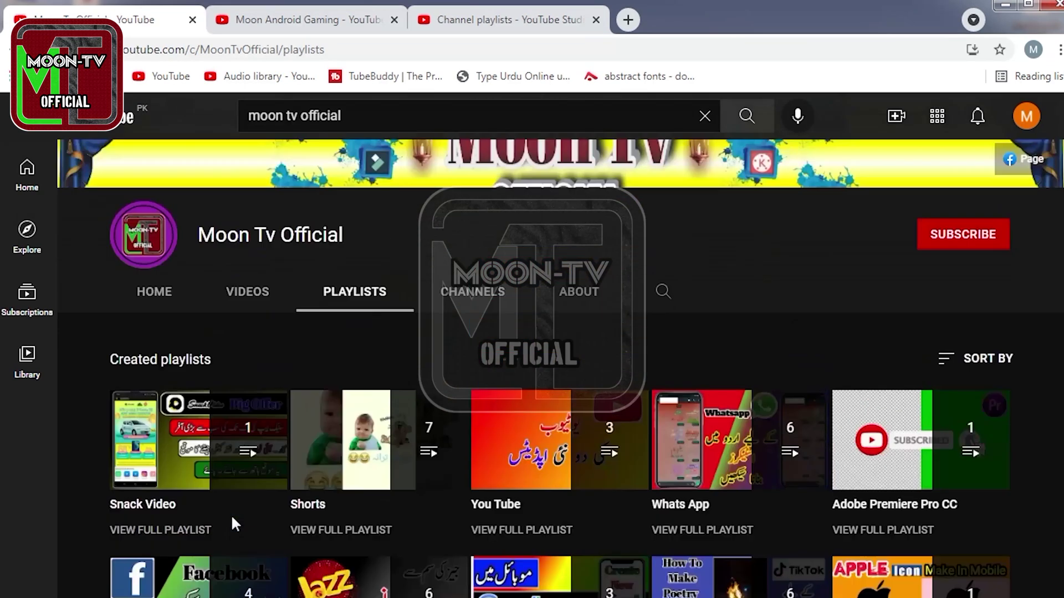
{"action": "scroll", "coordinate": [231, 514], "scroll_direction": "down", "scroll_amount": 3}
{"action": "scroll", "coordinate": [231, 513], "scroll_direction": "up", "scroll_amount": 1}
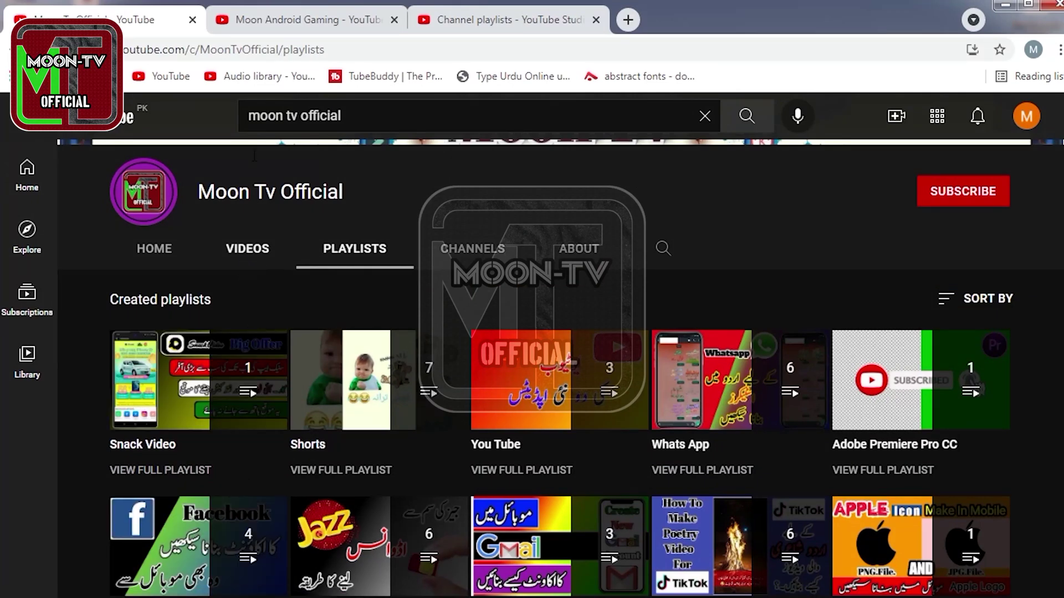
{"action": "left_click", "coordinate": [321, 20]}
{"action": "left_click", "coordinate": [521, 19]}
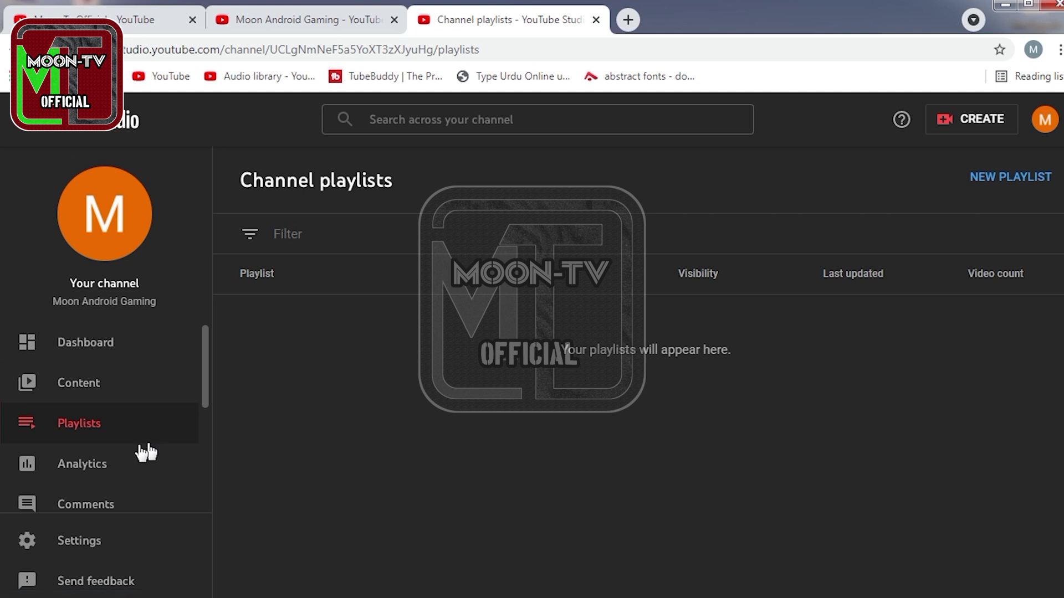
Step: Open Channel analytics Reach and set the date range to Last 7 days
{"action": "left_click", "coordinate": [84, 468]}
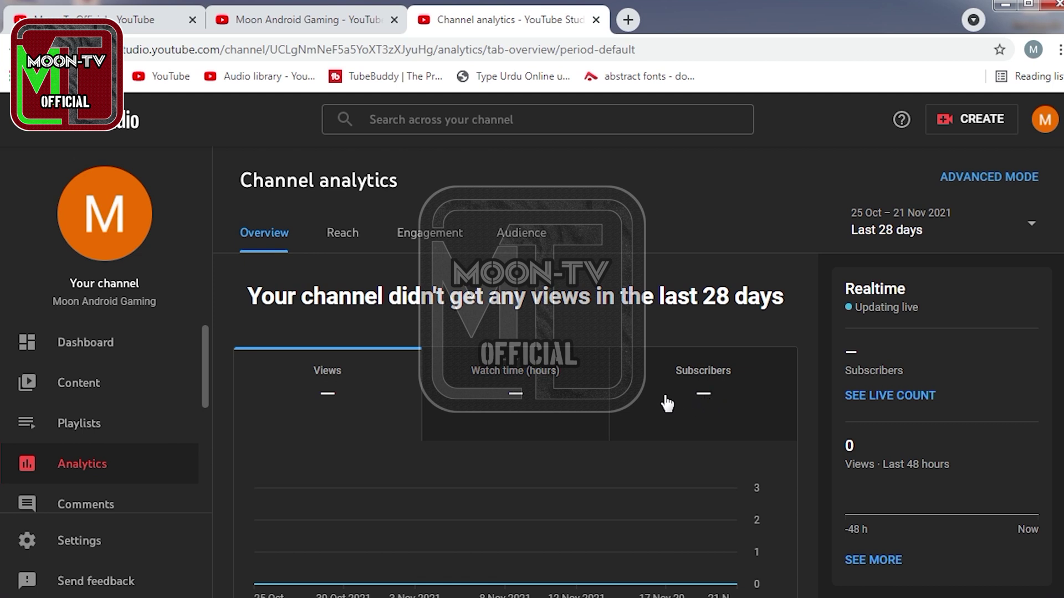
{"action": "left_click", "coordinate": [344, 236]}
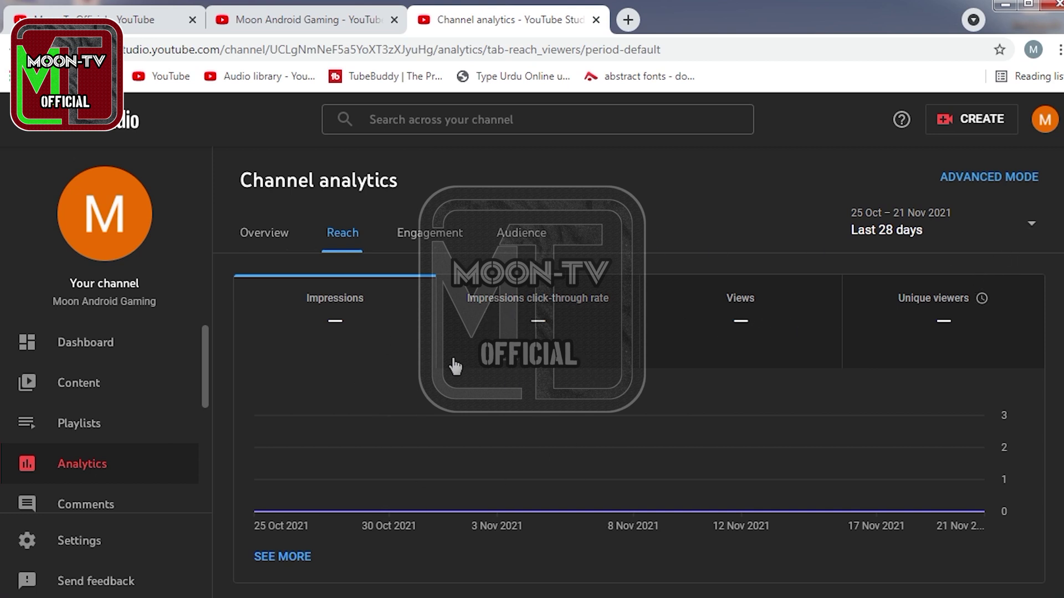
{"action": "left_click", "coordinate": [1030, 224]}
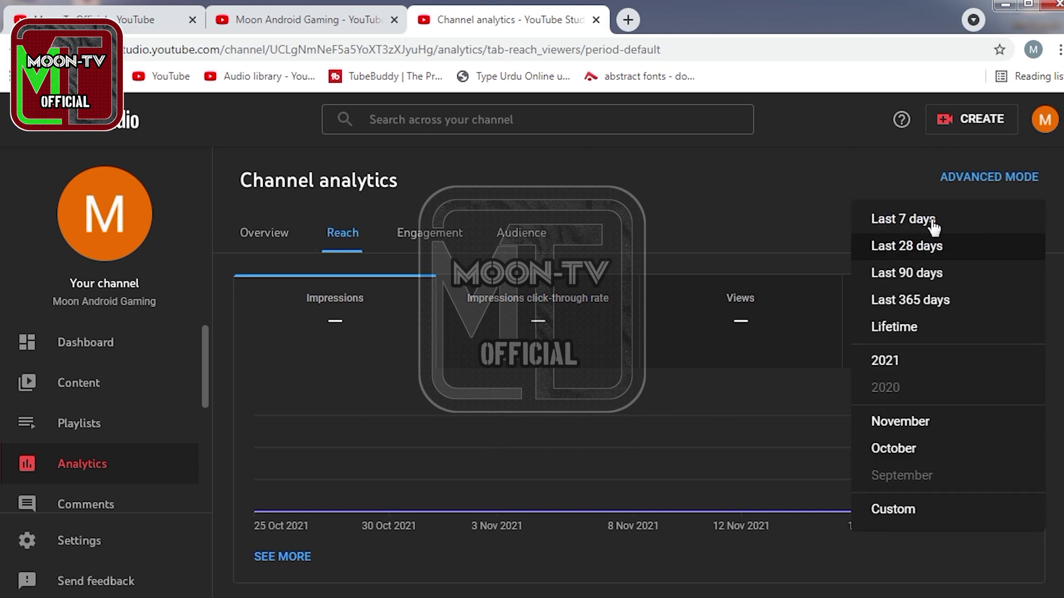
{"action": "left_click", "coordinate": [910, 225]}
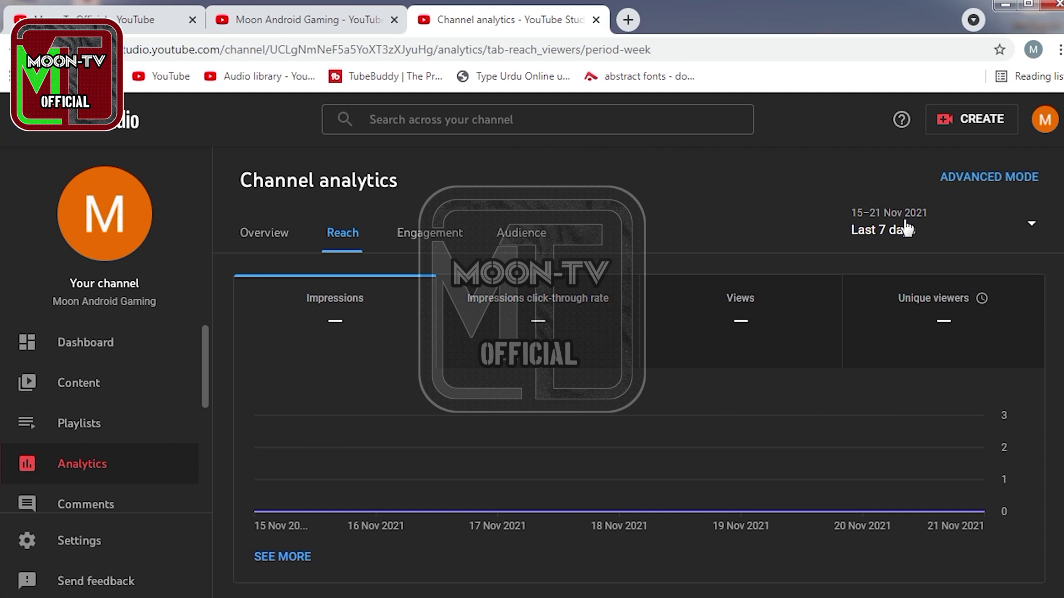
Step: Return to the analytics Overview, then go to the empty Comments and mentions page
{"action": "left_click", "coordinate": [266, 246]}
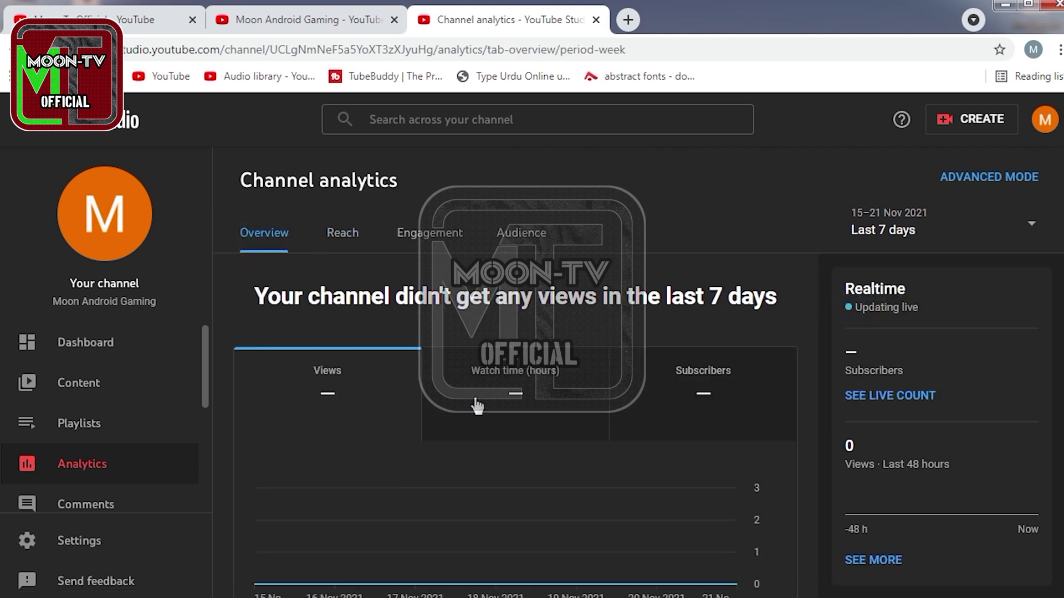
{"action": "left_click", "coordinate": [1031, 222]}
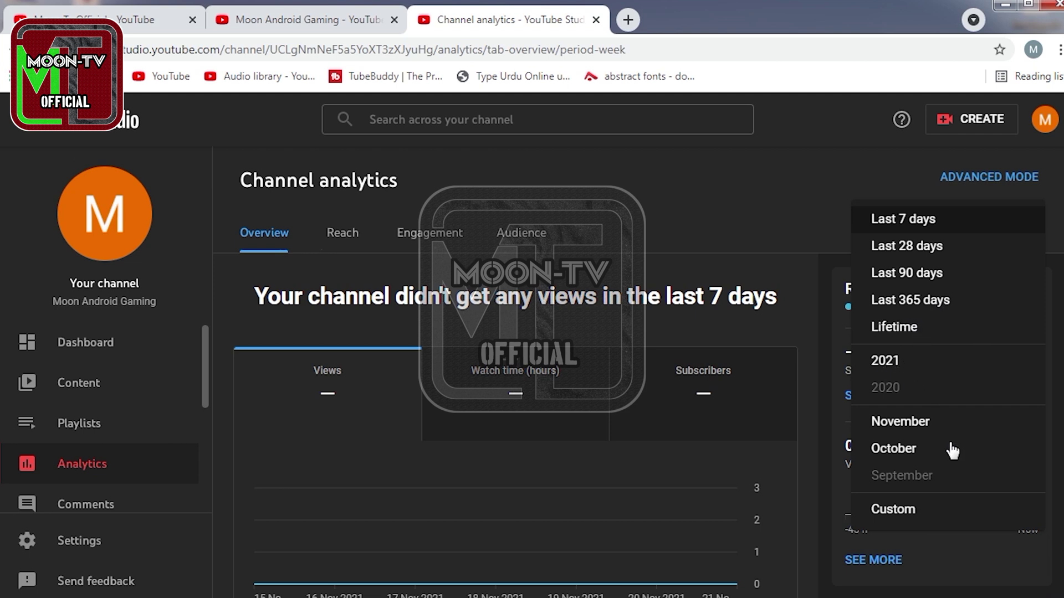
{"action": "left_click", "coordinate": [566, 421]}
{"action": "scroll", "coordinate": [203, 410], "scroll_direction": "down", "scroll_amount": 2}
{"action": "left_click", "coordinate": [134, 425]}
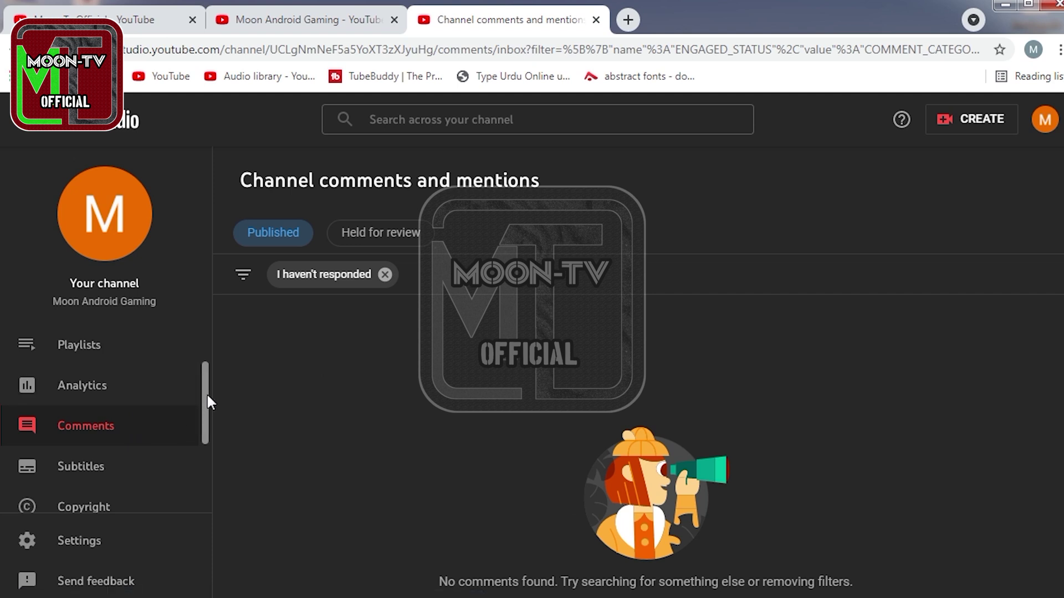
Step: Look through the Subtitles, Copyright and Monetisation pages, ending on Customisation
{"action": "scroll", "coordinate": [207, 393], "scroll_direction": "down", "scroll_amount": 1}
{"action": "left_click", "coordinate": [80, 408]}
{"action": "left_click", "coordinate": [50, 448]}
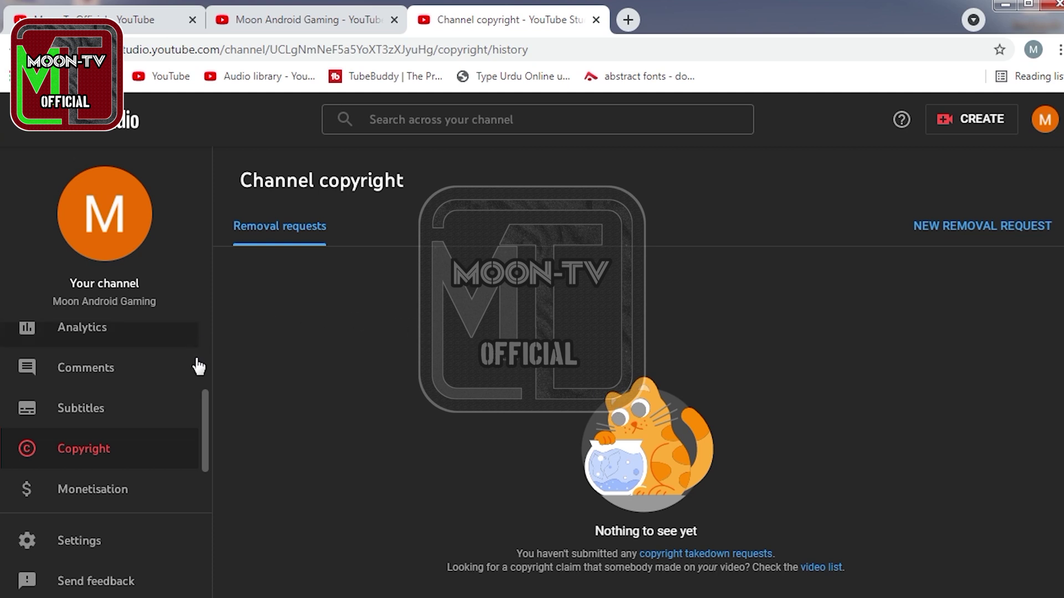
{"action": "scroll", "coordinate": [205, 438], "scroll_direction": "down", "scroll_amount": 1}
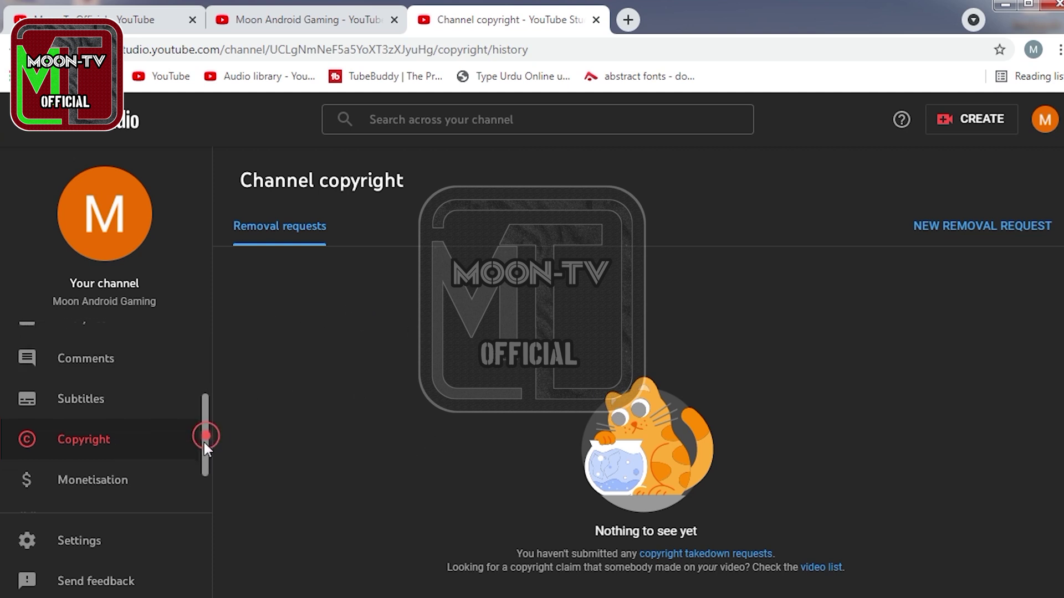
{"action": "left_click", "coordinate": [106, 425]}
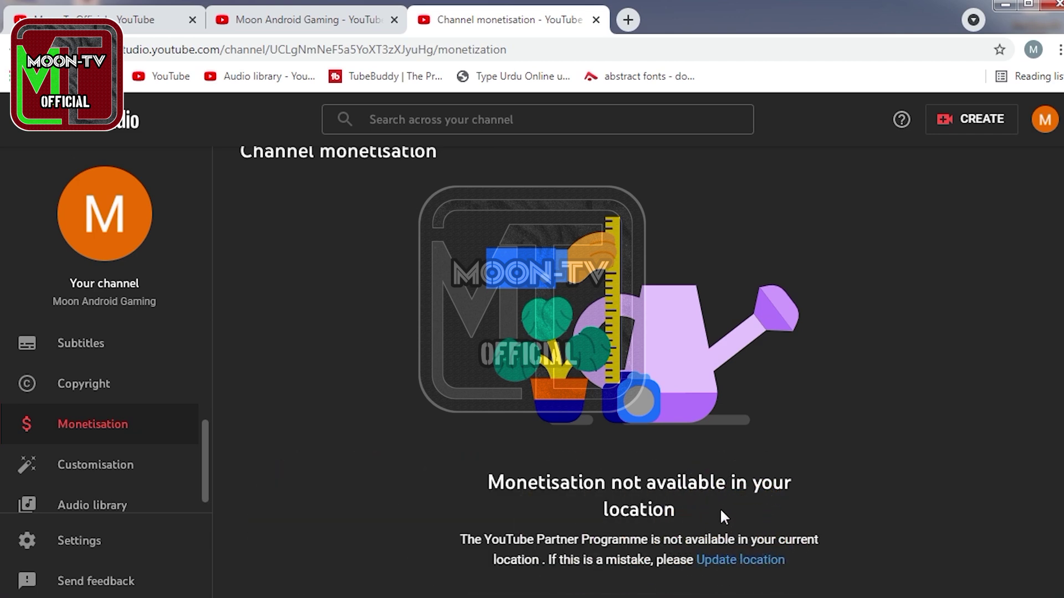
{"action": "left_click", "coordinate": [95, 466]}
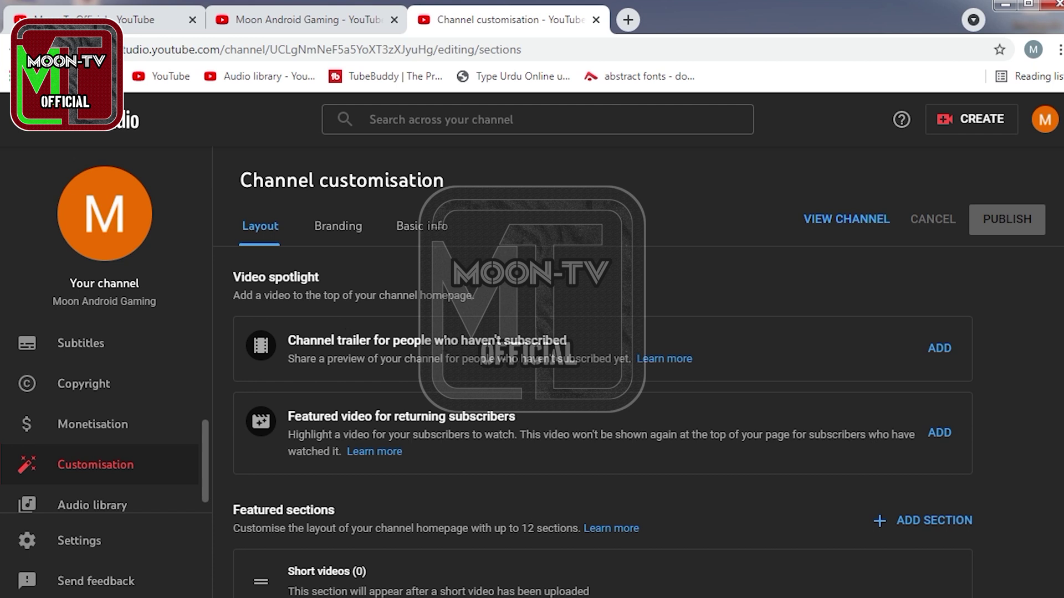
Step: Try the channel trailer video picker, then look at Moon Tv Official's home page
{"action": "left_click", "coordinate": [949, 357]}
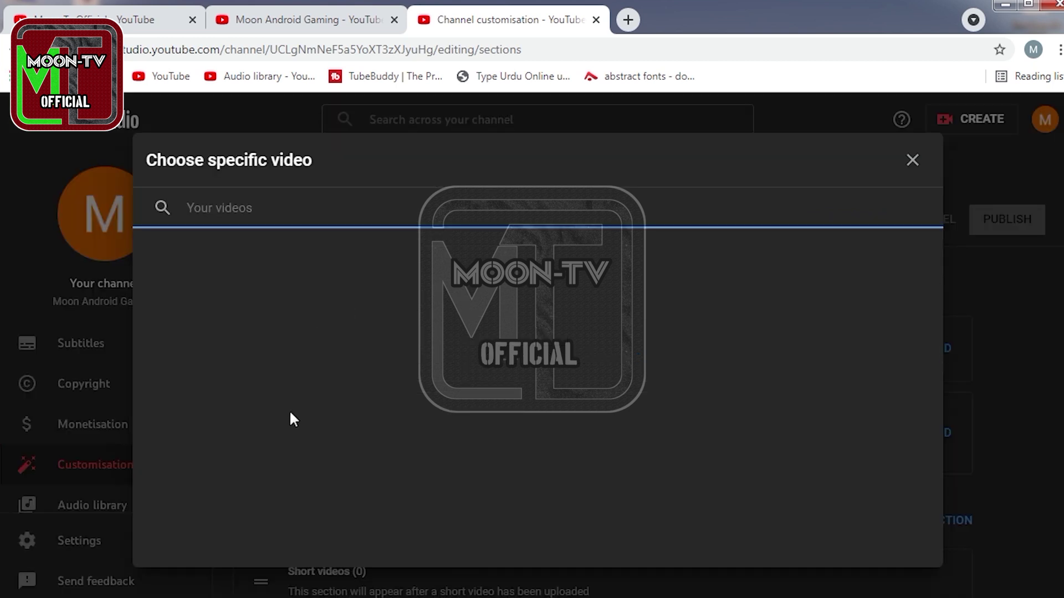
{"action": "left_click", "coordinate": [912, 161]}
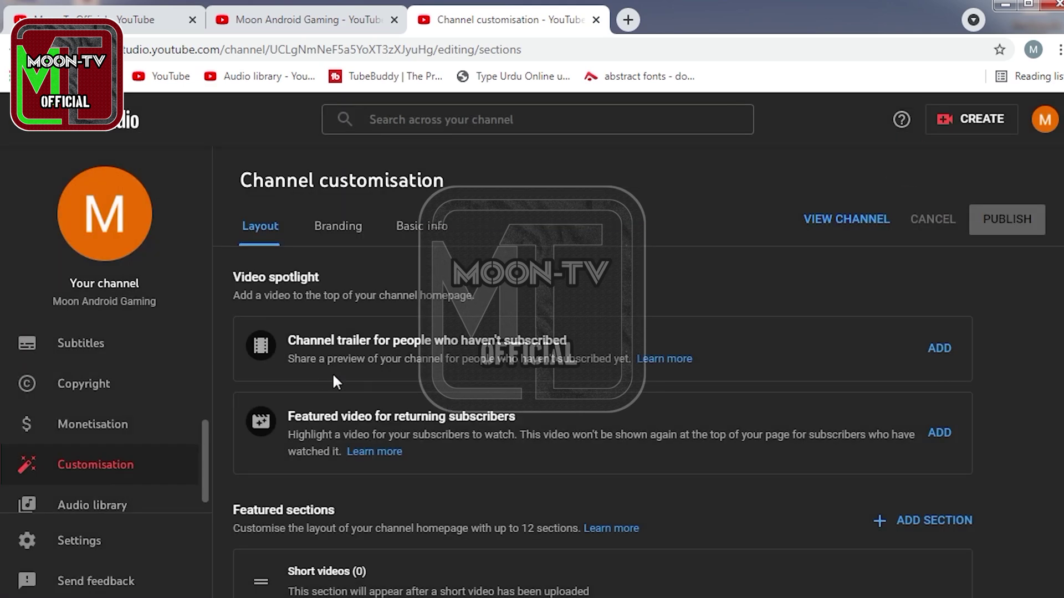
{"action": "left_click", "coordinate": [158, 19]}
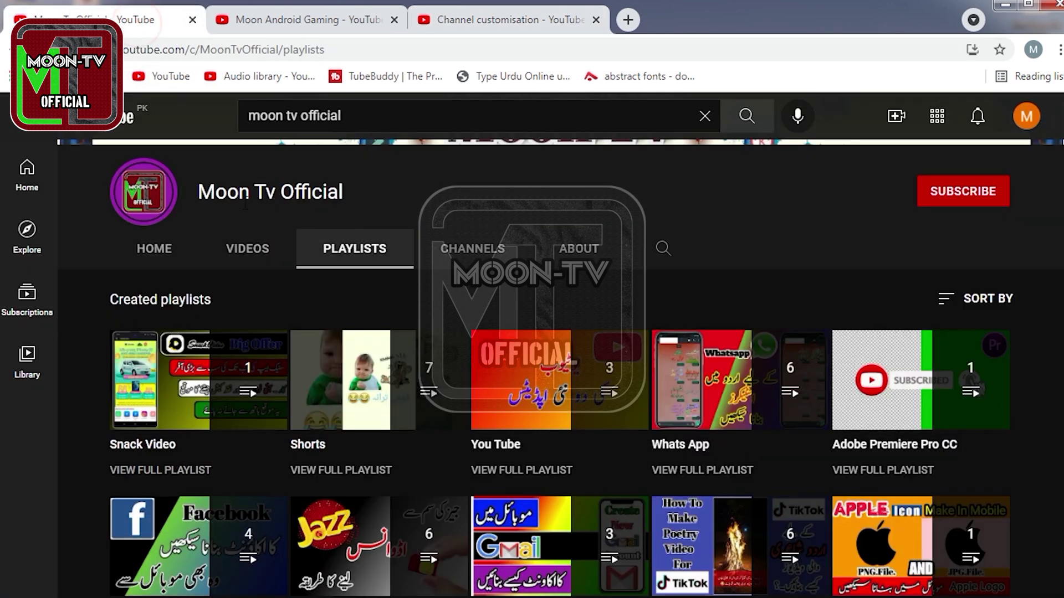
{"action": "left_click", "coordinate": [159, 251]}
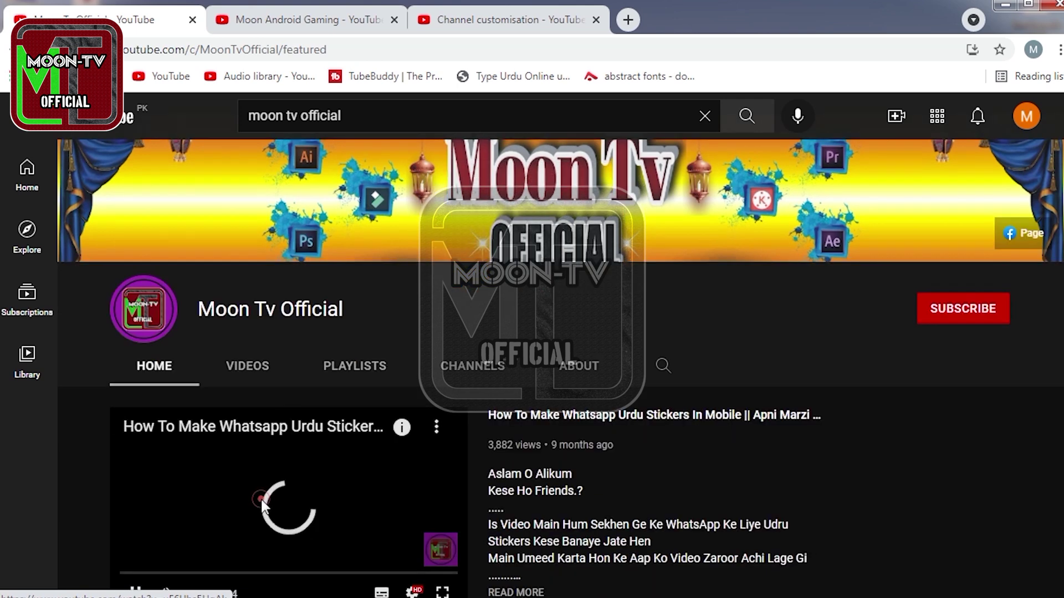
{"action": "scroll", "coordinate": [661, 341], "scroll_direction": "down", "scroll_amount": 3}
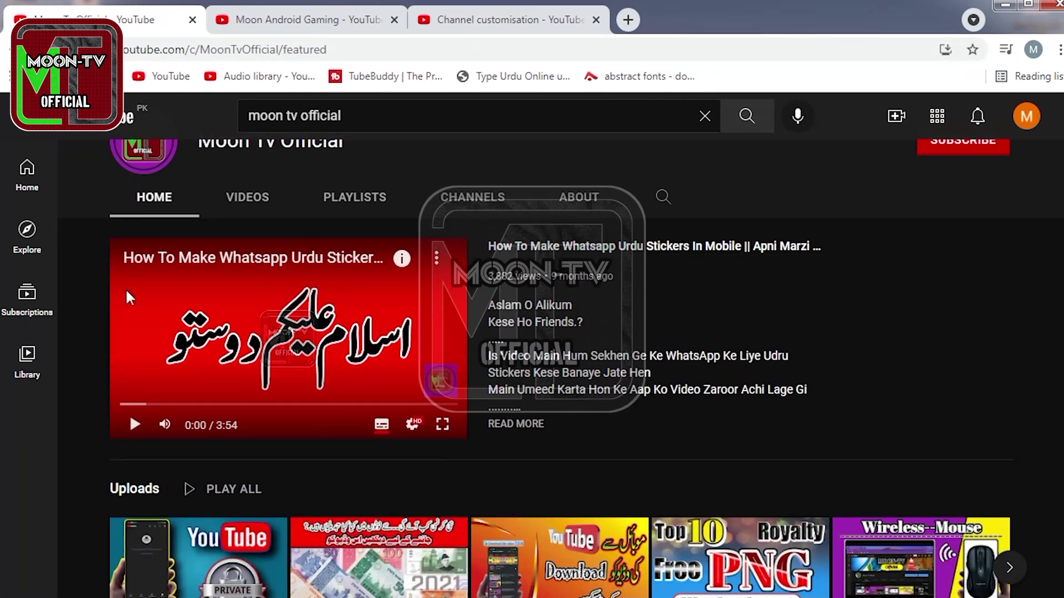
Step: Try the channel trailer and returning-subscriber featured video pickers, closing both without choosing
{"action": "key", "text": "ctrl+3"}
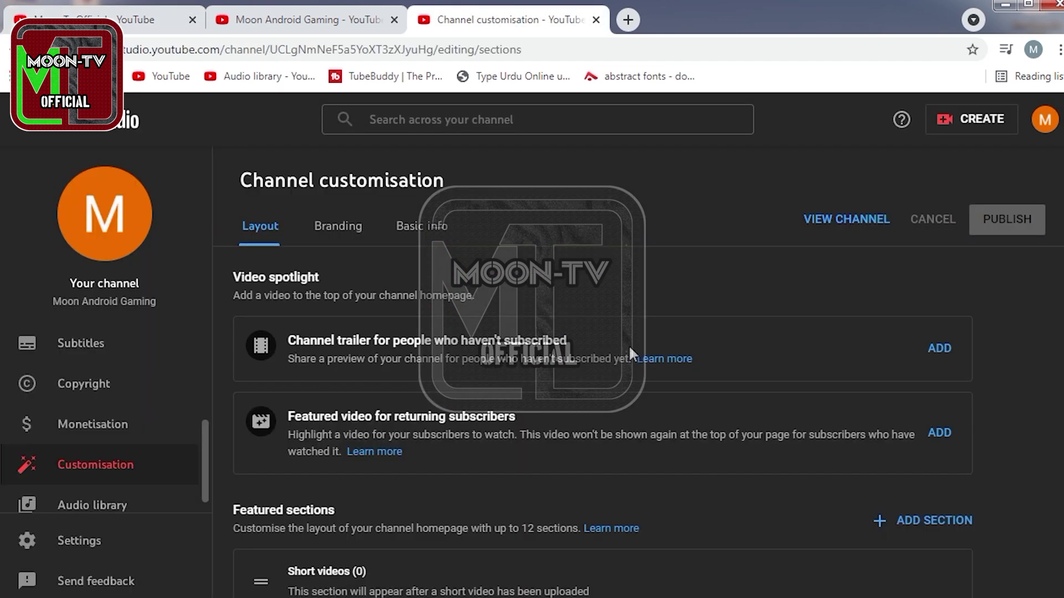
{"action": "left_click", "coordinate": [936, 349]}
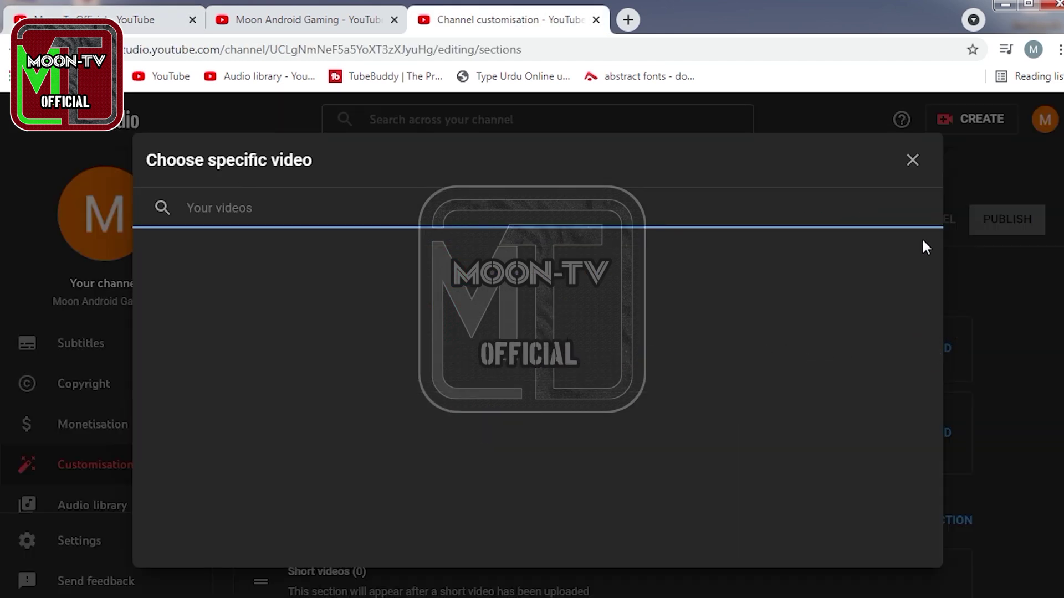
{"action": "left_click", "coordinate": [913, 160]}
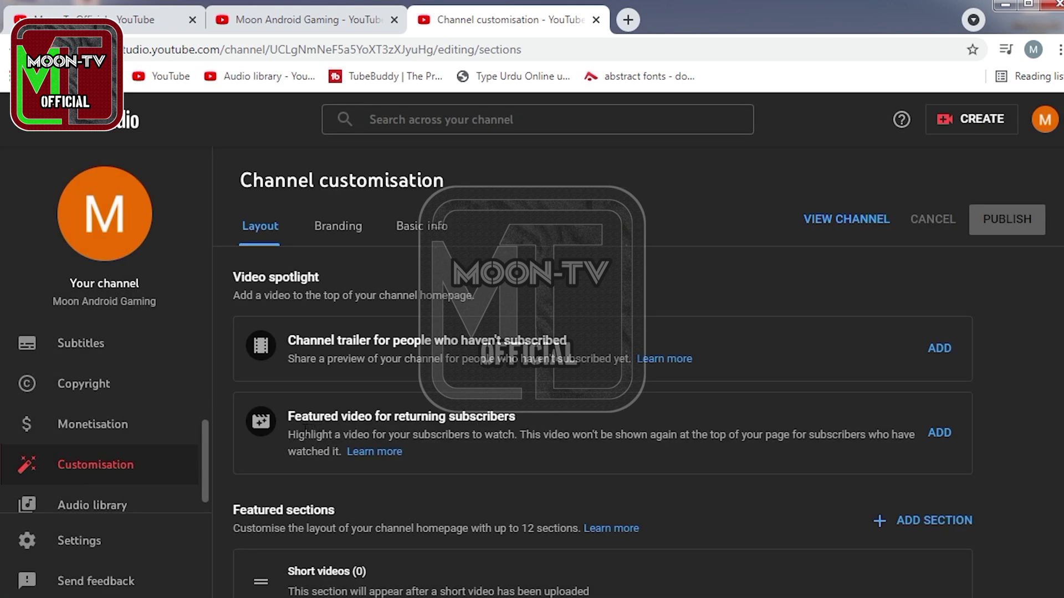
{"action": "left_click", "coordinate": [942, 433]}
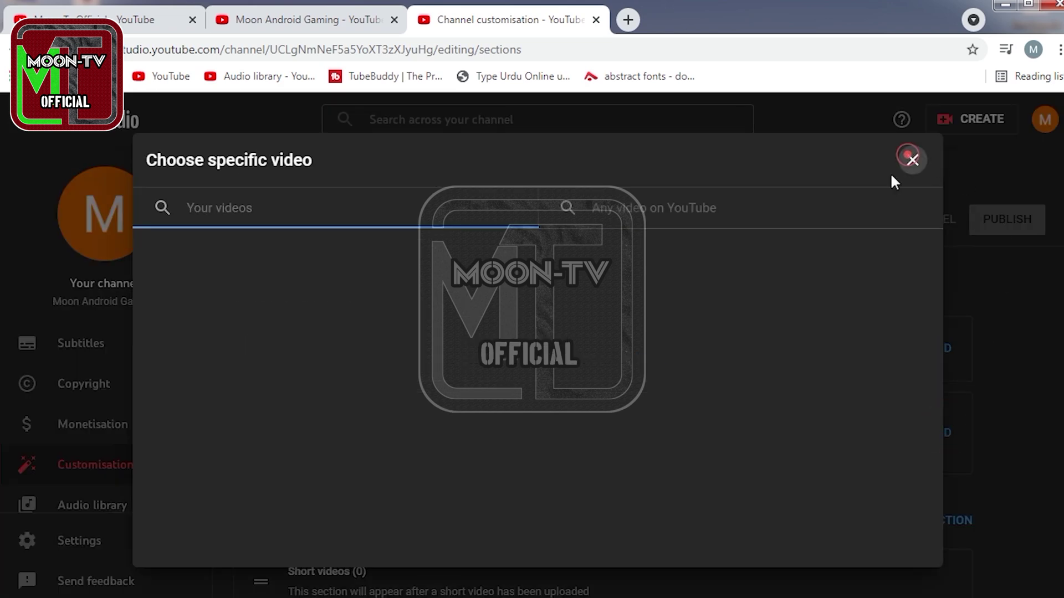
{"action": "left_click", "coordinate": [909, 160]}
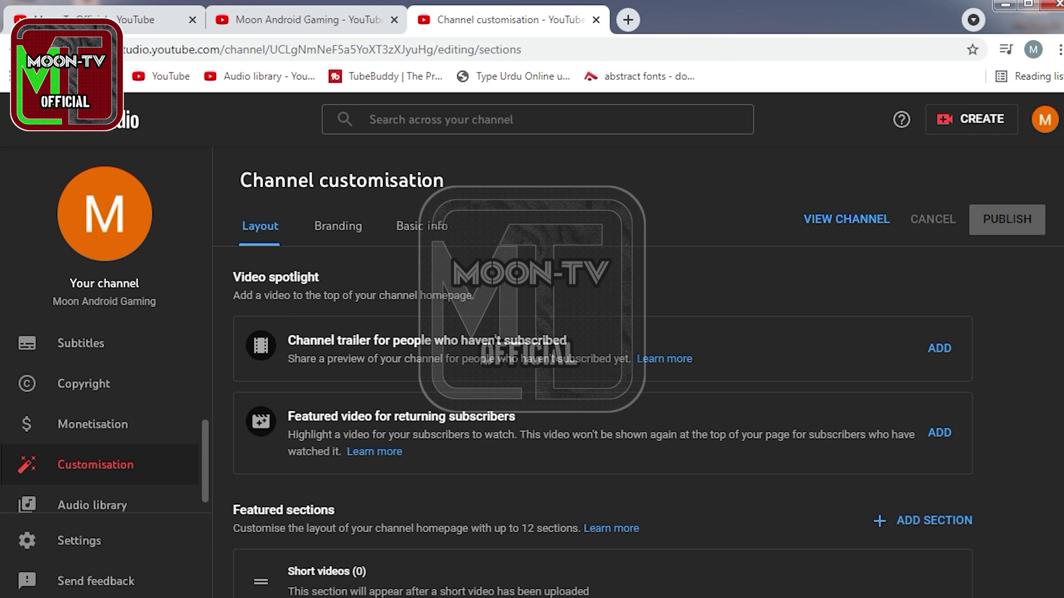
{"action": "scroll", "coordinate": [495, 349], "scroll_direction": "down", "scroll_amount": 3}
{"action": "scroll", "coordinate": [495, 349], "scroll_direction": "up", "scroll_amount": 3}
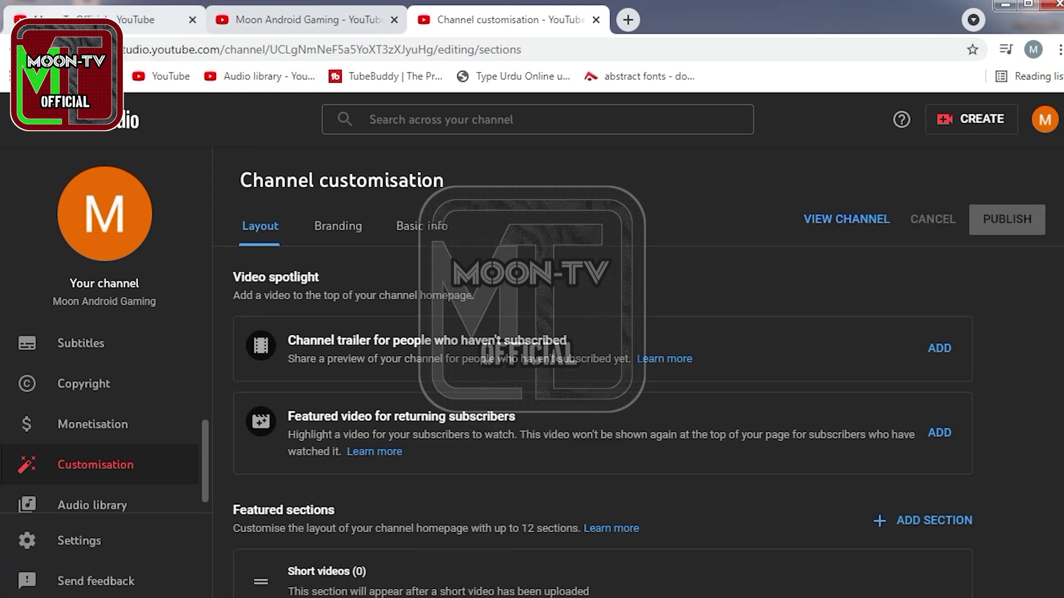
Step: Compare with the live channel homepage, then scroll the layout editor to Featured sections
{"action": "left_click", "coordinate": [69, 16]}
{"action": "scroll", "coordinate": [378, 323], "scroll_direction": "down", "scroll_amount": 4}
{"action": "scroll", "coordinate": [378, 324], "scroll_direction": "up", "scroll_amount": 2}
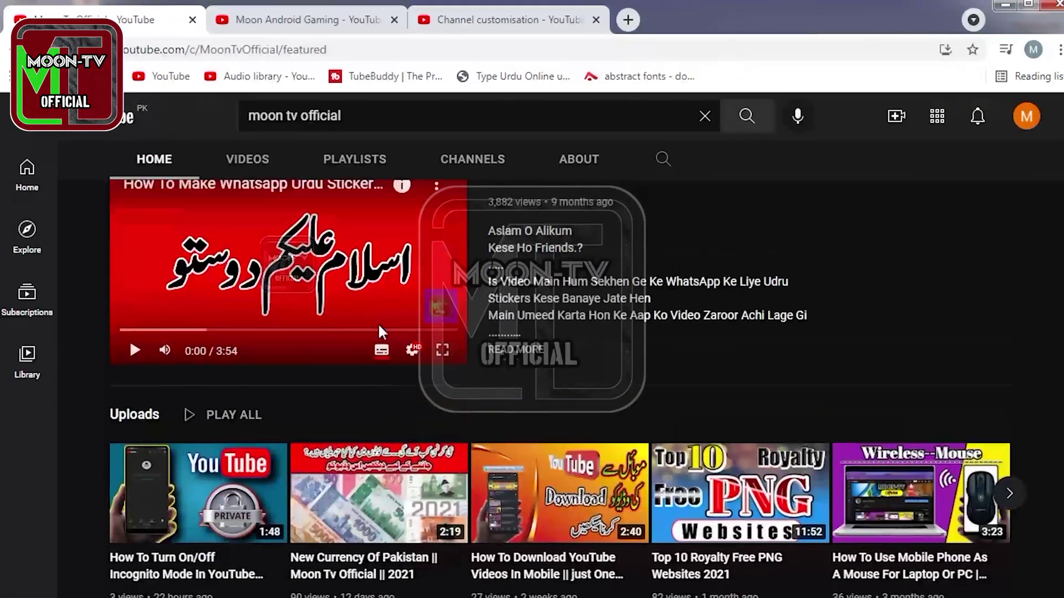
{"action": "scroll", "coordinate": [377, 324], "scroll_direction": "up", "scroll_amount": 3}
{"action": "scroll", "coordinate": [378, 323], "scroll_direction": "down", "scroll_amount": 2}
{"action": "scroll", "coordinate": [378, 324], "scroll_direction": "up", "scroll_amount": 2}
{"action": "left_click", "coordinate": [490, 31]}
{"action": "scroll", "coordinate": [776, 355], "scroll_direction": "down", "scroll_amount": 2}
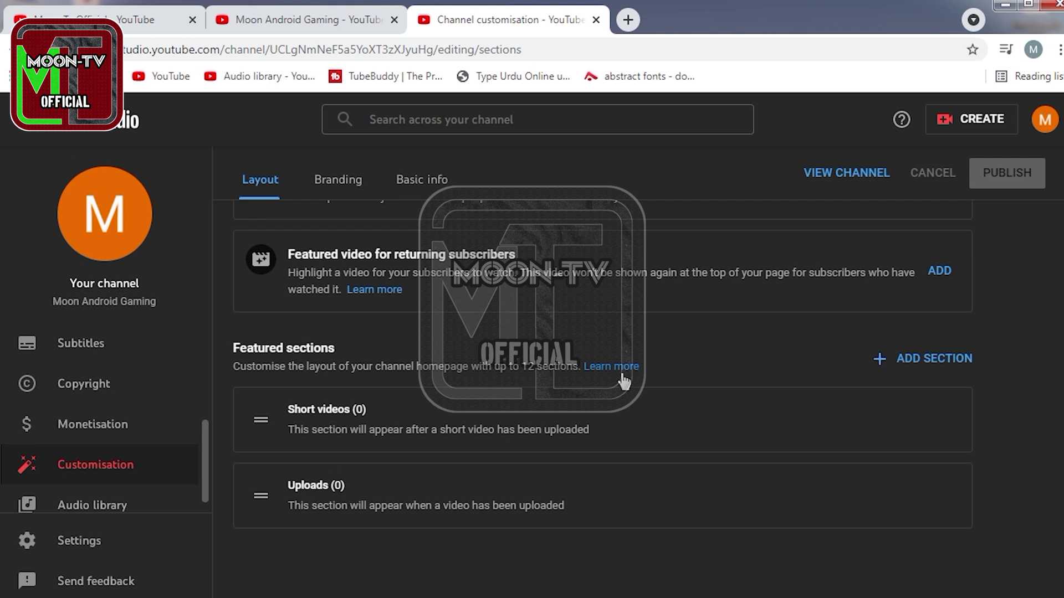
Step: Browse the ADD SECTION list of section types and dismiss it without adding anything
{"action": "left_click", "coordinate": [944, 363]}
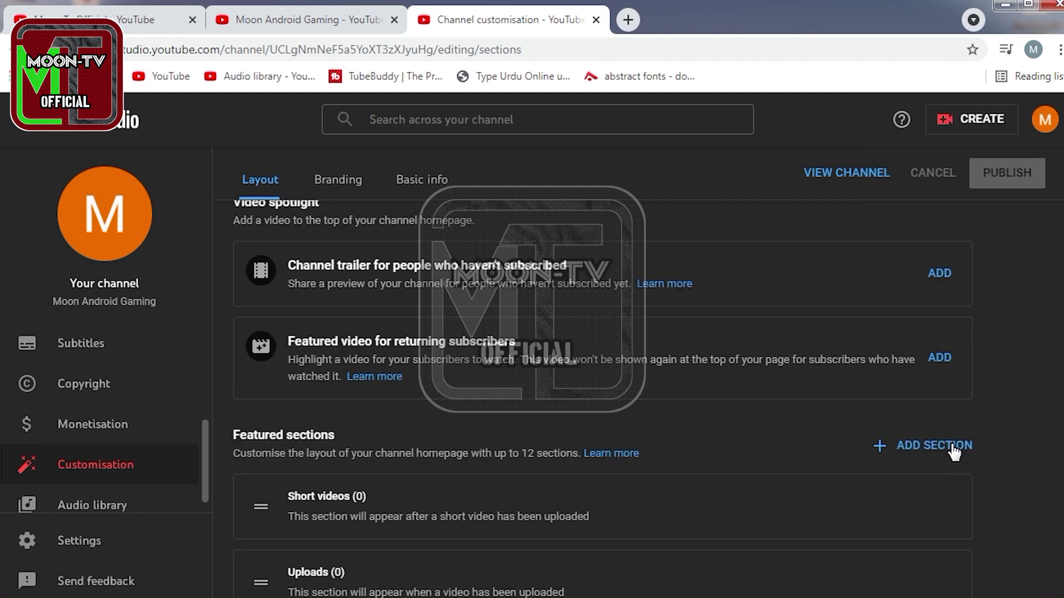
{"action": "left_click", "coordinate": [950, 444]}
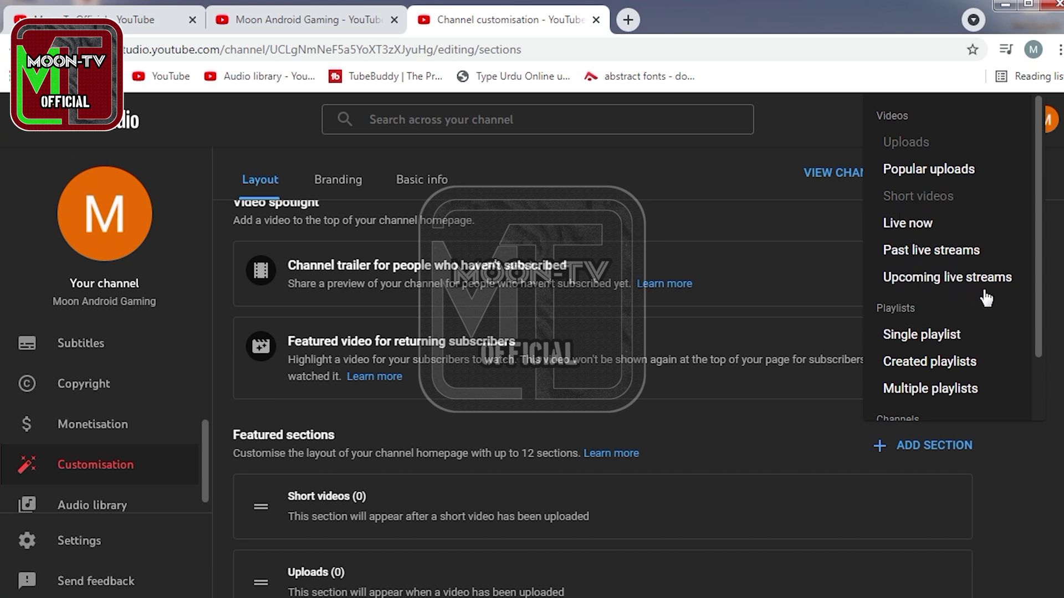
{"action": "left_click_drag", "start_coordinate": [1038, 264], "coordinate": [1043, 244]}
{"action": "left_click", "coordinate": [1044, 435]}
{"action": "scroll", "coordinate": [1033, 440], "scroll_direction": "down", "scroll_amount": 2}
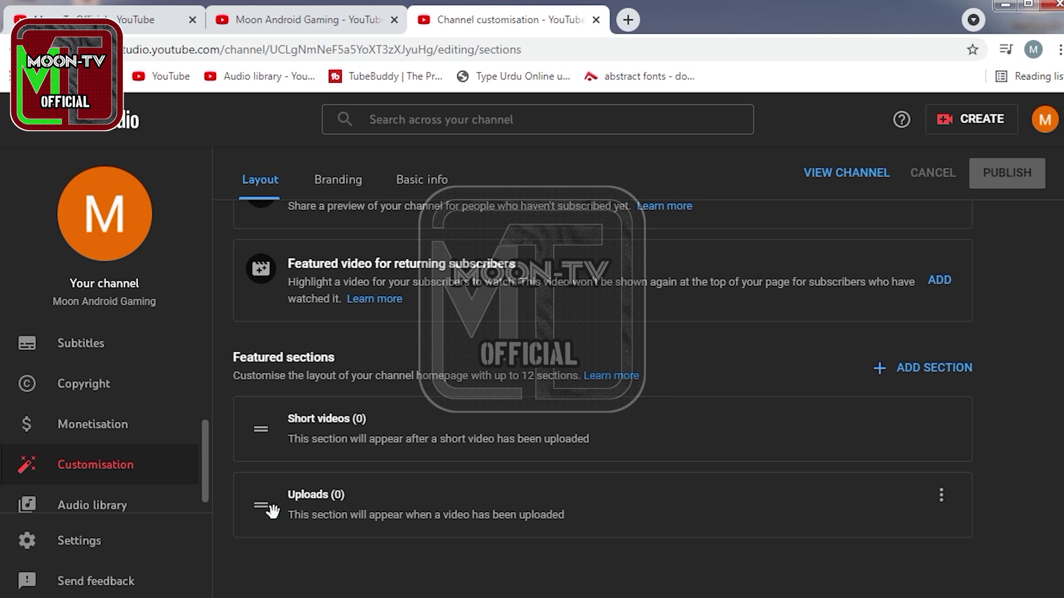
Step: Drag Short videos below Uploads, then check the live channel homepage
{"action": "mouse_move", "coordinate": [261, 428]}
{"action": "left_mouse_down"}
{"action": "mouse_move", "coordinate": [266, 544]}
{"action": "mouse_move", "coordinate": [263, 420]}
{"action": "left_mouse_up"}
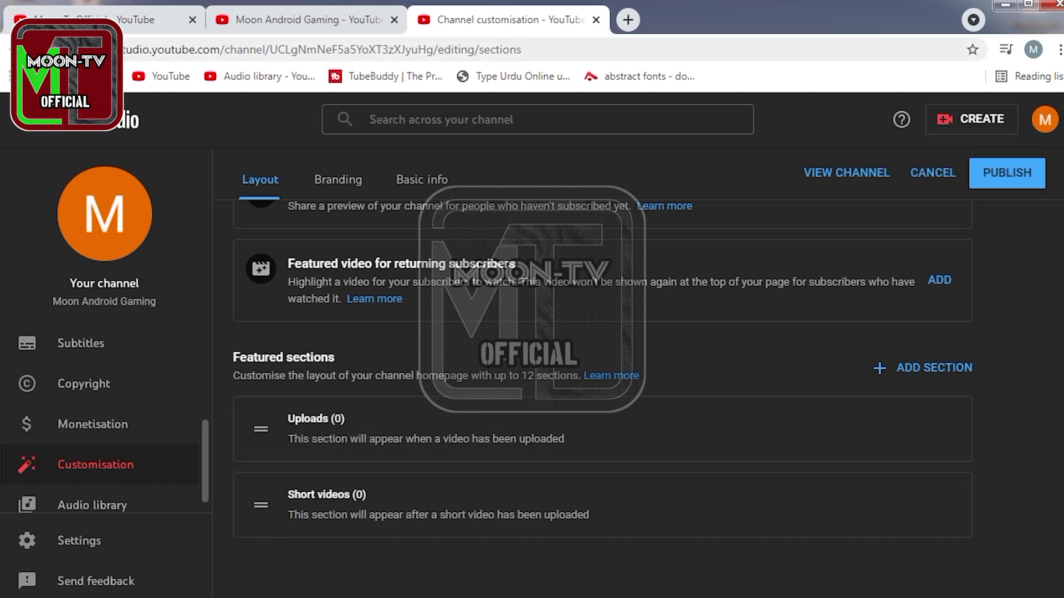
{"action": "left_click", "coordinate": [120, 23]}
{"action": "scroll", "coordinate": [123, 306], "scroll_direction": "down", "scroll_amount": 5}
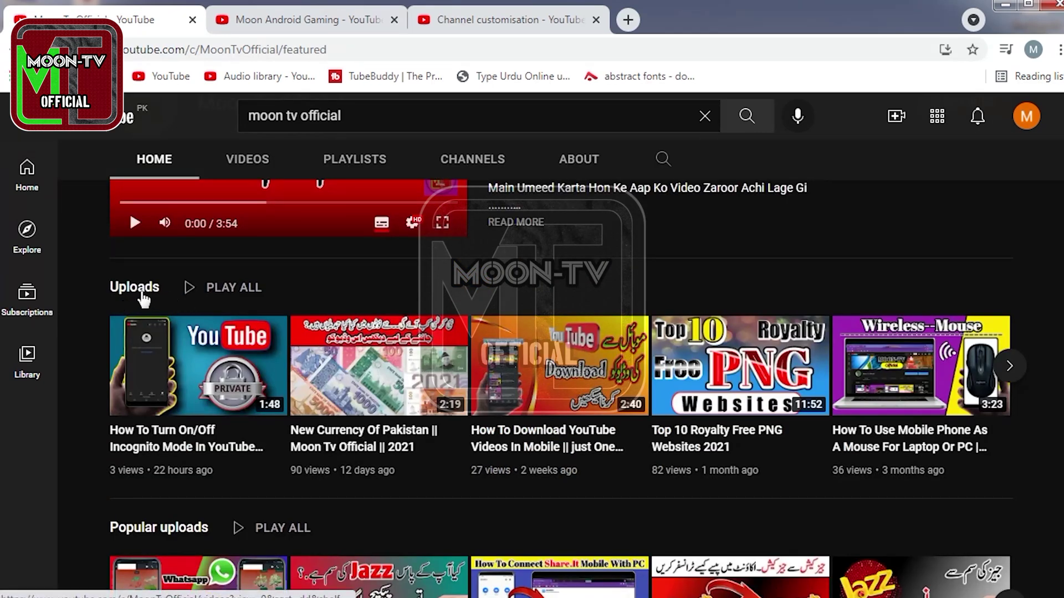
Step: Scroll the channel homepage through its Uploads, Popular uploads and Shorts shelves
{"action": "scroll", "coordinate": [189, 297], "scroll_direction": "down", "scroll_amount": 5}
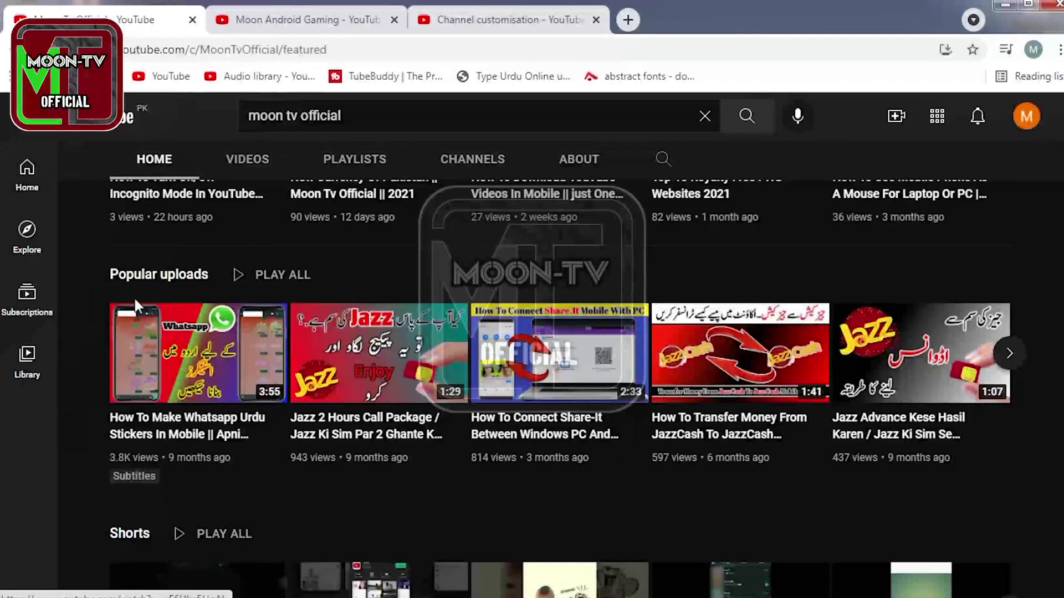
{"action": "scroll", "coordinate": [190, 351], "scroll_direction": "down", "scroll_amount": 4}
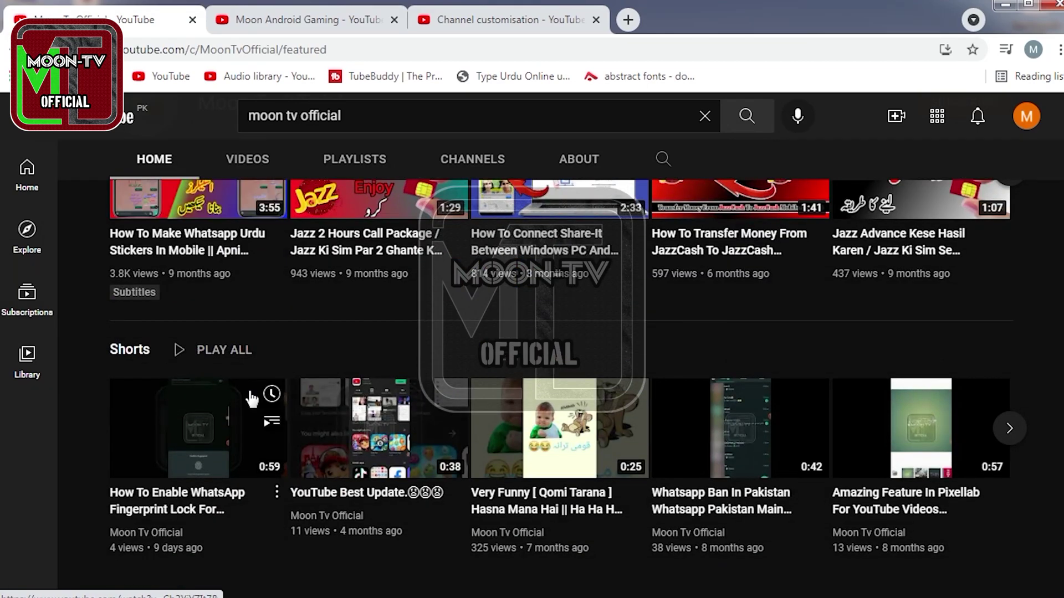
{"action": "scroll", "coordinate": [247, 386], "scroll_direction": "up", "scroll_amount": 9}
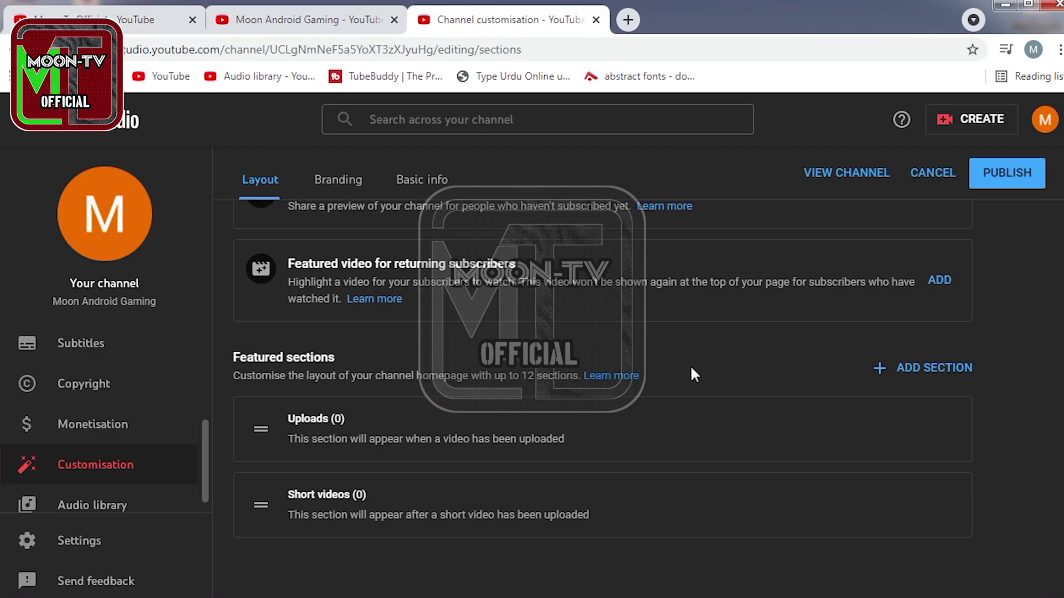
{"action": "scroll", "coordinate": [691, 367], "scroll_direction": "down", "scroll_amount": 1}
{"action": "scroll", "coordinate": [691, 367], "scroll_direction": "up", "scroll_amount": 1}
{"action": "scroll", "coordinate": [696, 382], "scroll_direction": "down", "scroll_amount": 1}
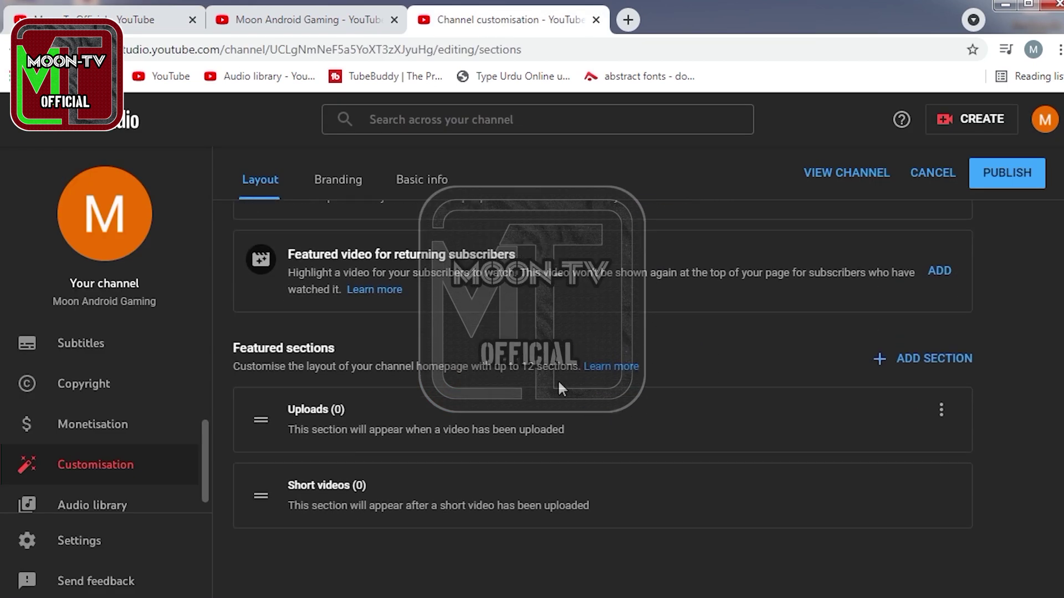
Step: Add a Popular uploads section, move it to the top of Featured sections, then open Branding
{"action": "left_click", "coordinate": [922, 359]}
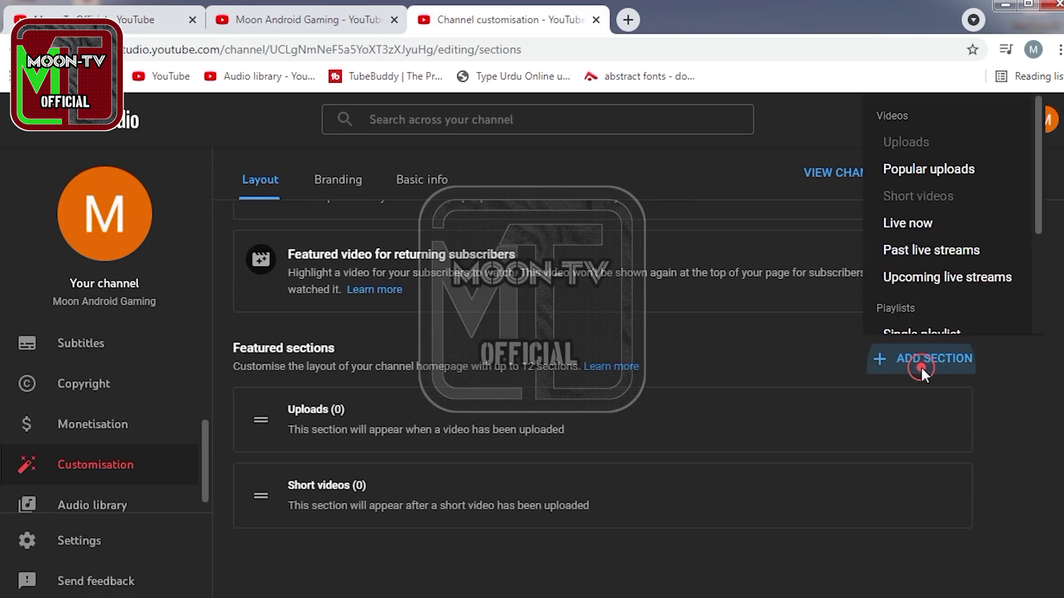
{"action": "left_click", "coordinate": [933, 170]}
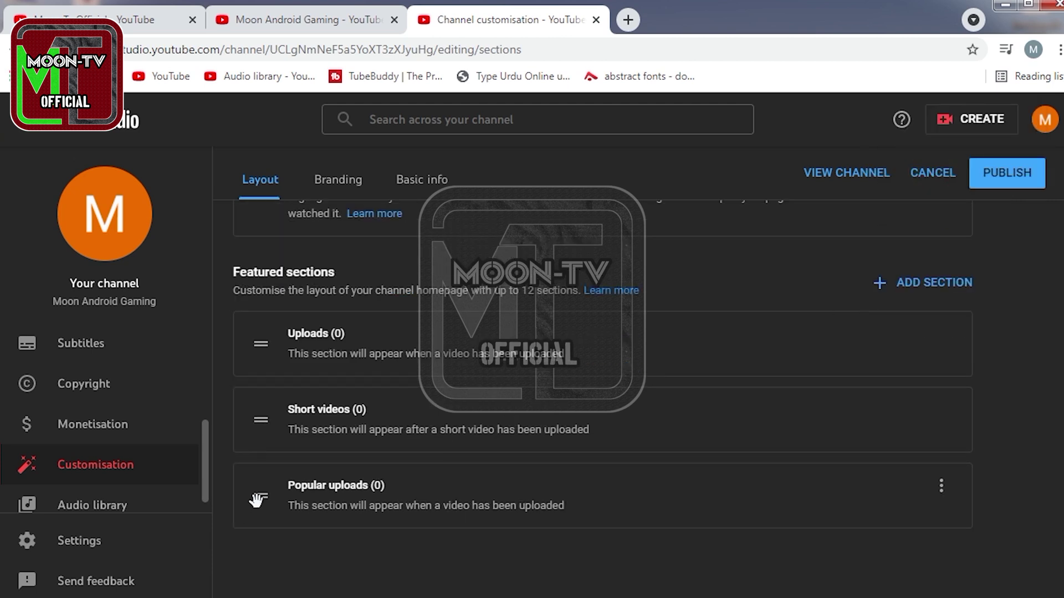
{"action": "left_click_drag", "start_coordinate": [261, 496], "coordinate": [260, 342]}
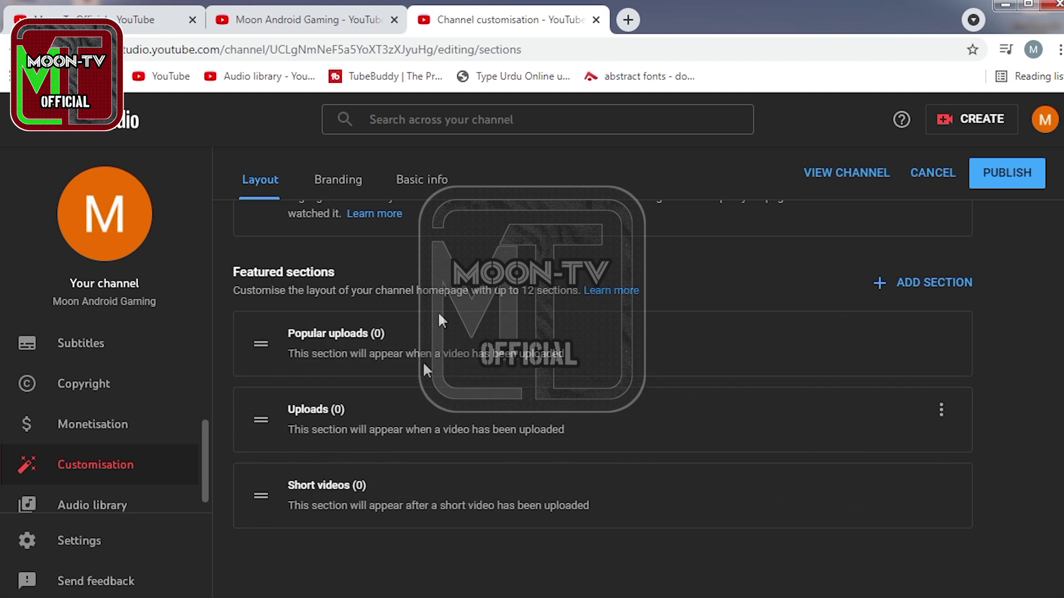
{"action": "left_click", "coordinate": [337, 183]}
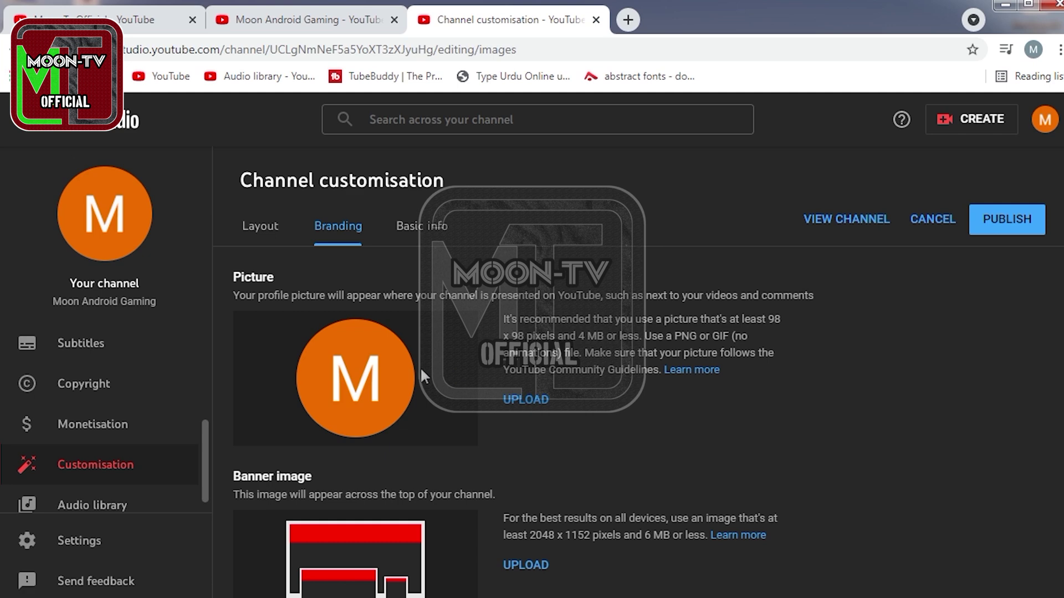
Step: Compare the live channel page with the Customisation Branding tab's picture and banner sections
{"action": "key", "text": "ctrl+1"}
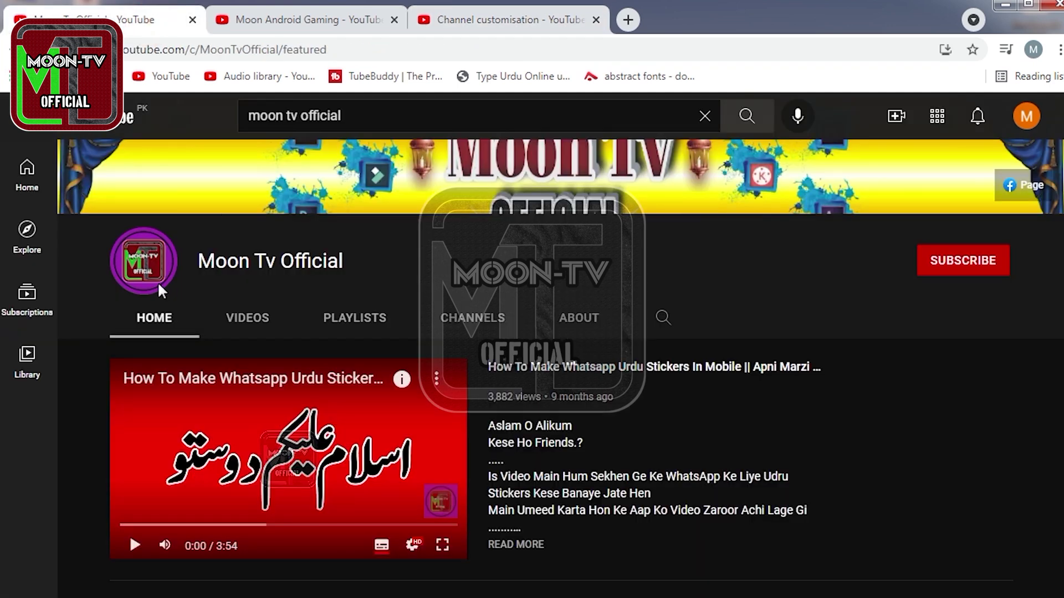
{"action": "left_click", "coordinate": [507, 20]}
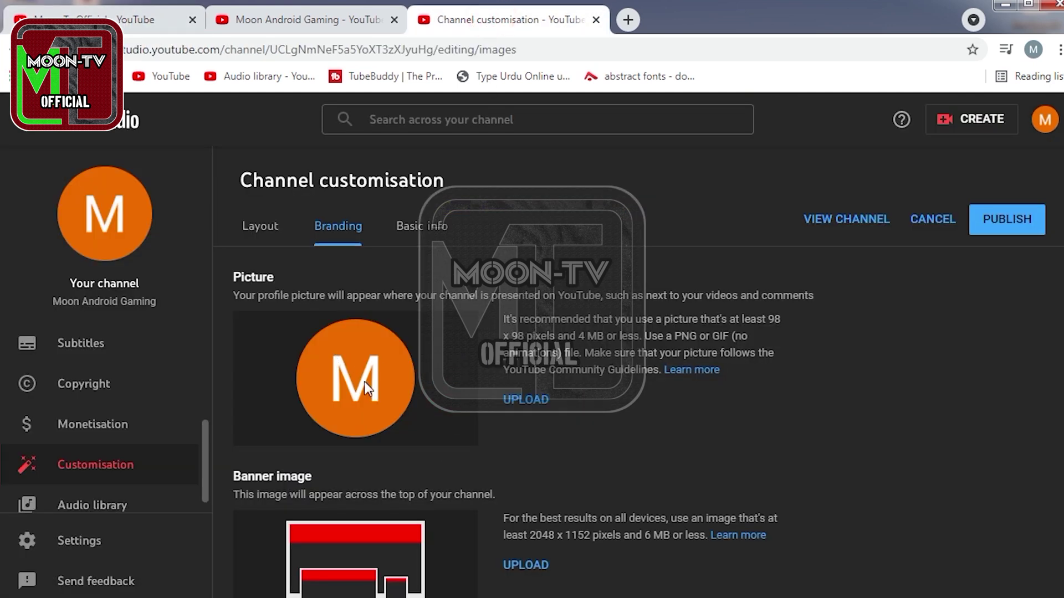
{"action": "scroll", "coordinate": [532, 387], "scroll_direction": "down", "scroll_amount": 3}
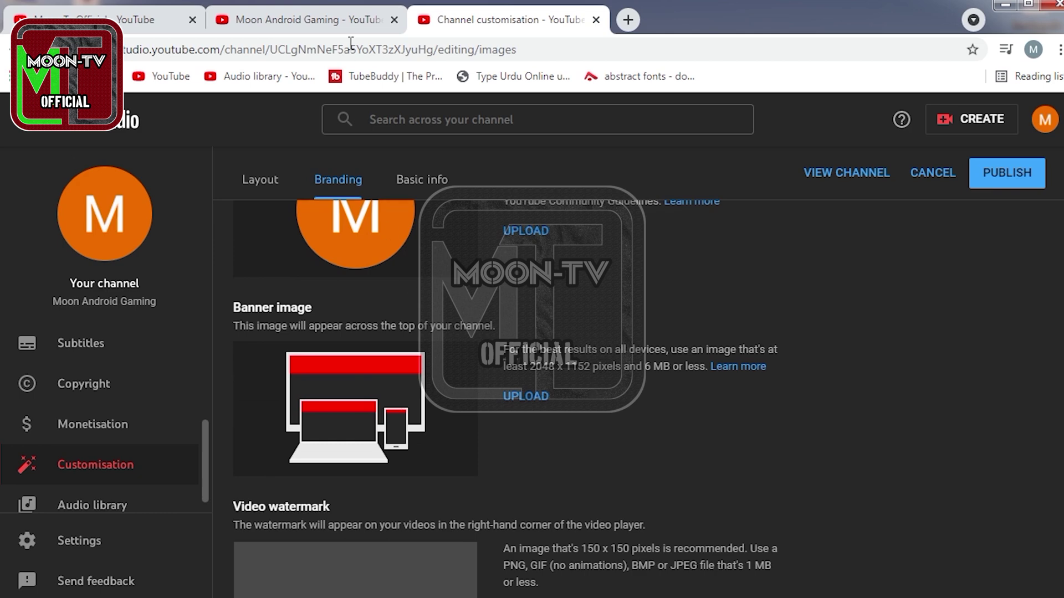
{"action": "left_click", "coordinate": [133, 20]}
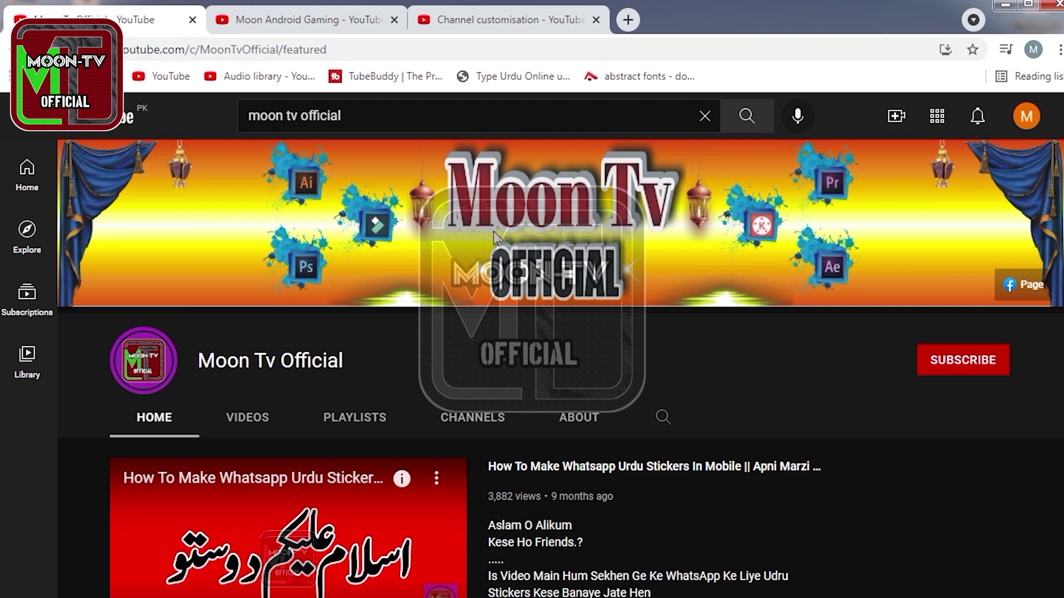
{"action": "left_click", "coordinate": [437, 19]}
{"action": "scroll", "coordinate": [551, 314], "scroll_direction": "down", "scroll_amount": 2}
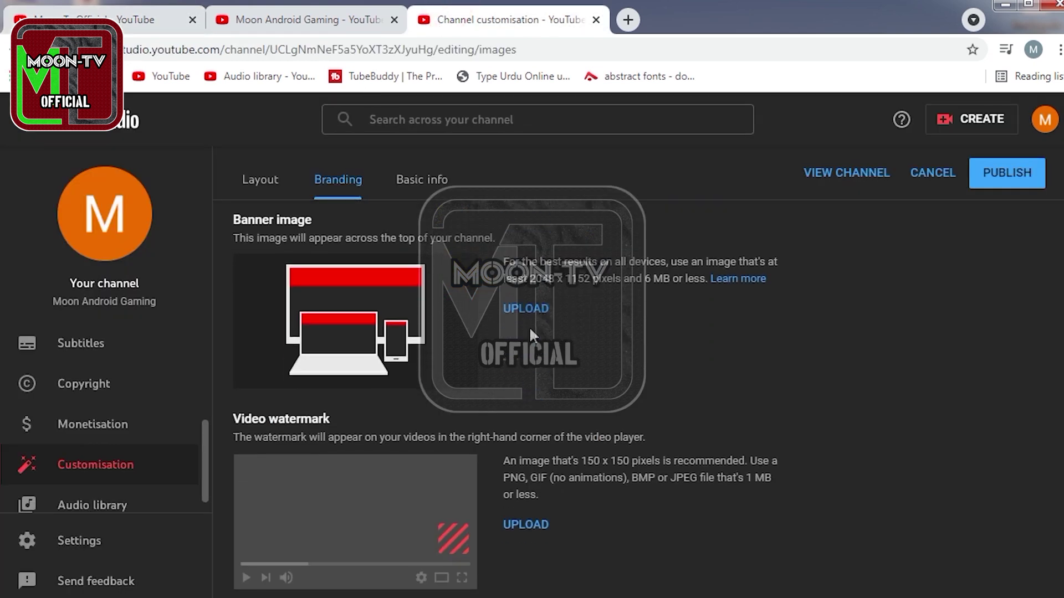
Step: Check the subscribe watermark on the channel homepage player, then review the Branding sections again
{"action": "left_click", "coordinate": [149, 25]}
{"action": "scroll", "coordinate": [460, 292], "scroll_direction": "down", "scroll_amount": 5}
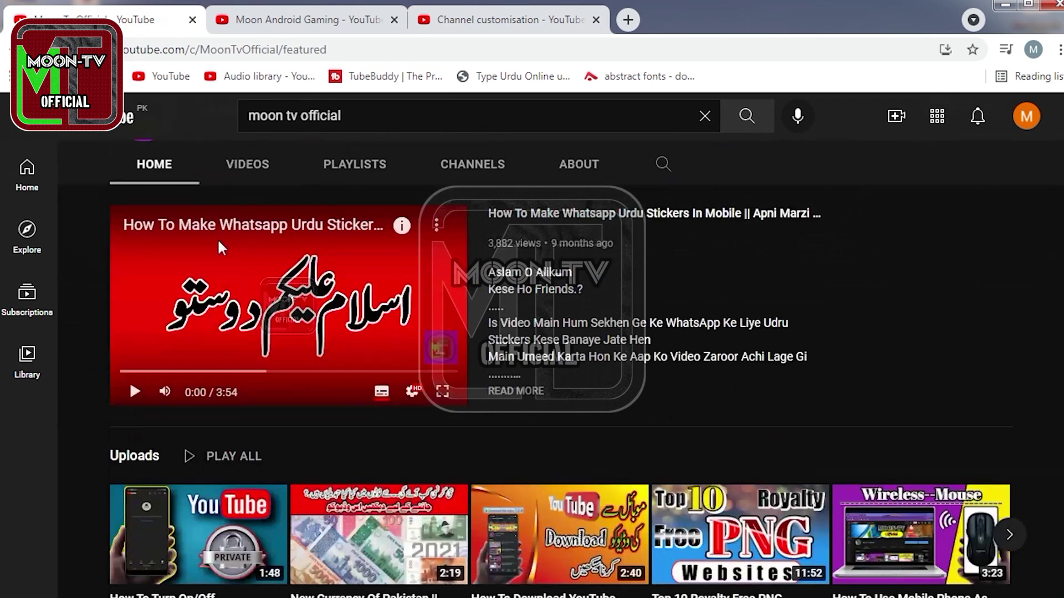
{"action": "mouse_move", "coordinate": [439, 348]}
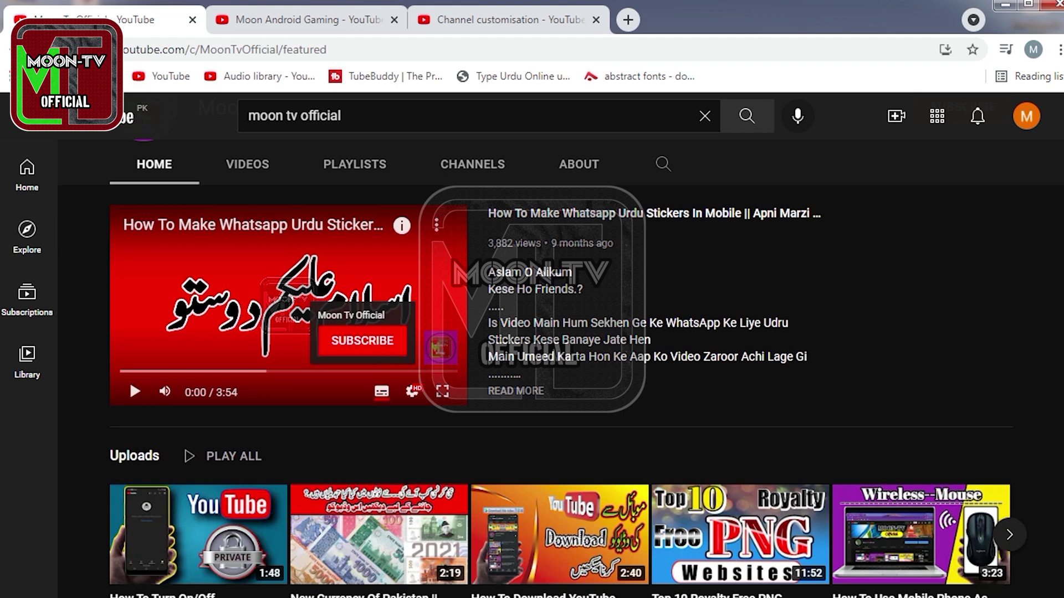
{"action": "left_click", "coordinate": [311, 19]}
{"action": "left_click", "coordinate": [468, 22]}
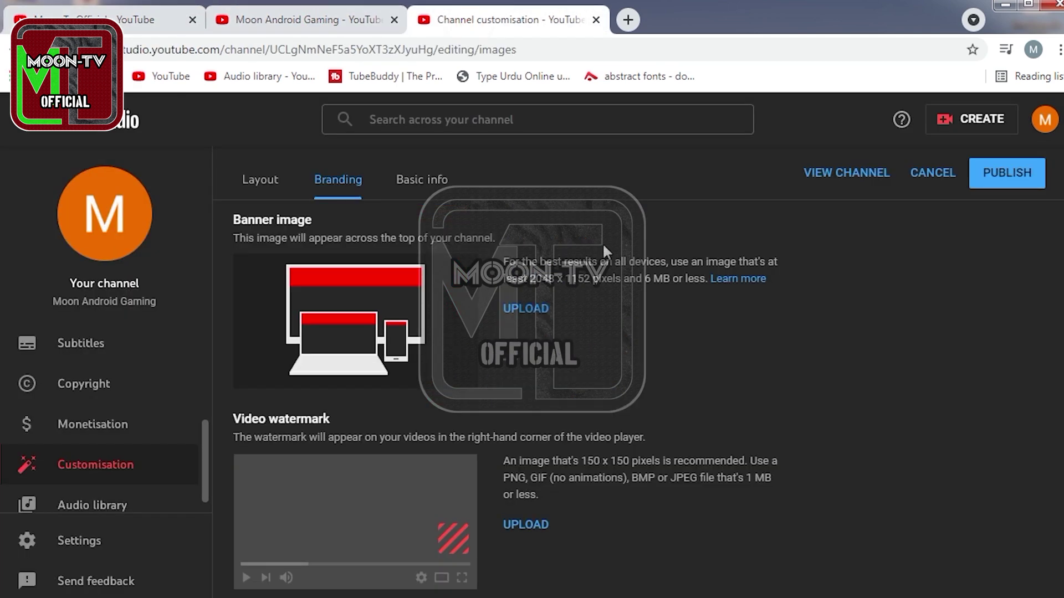
{"action": "scroll", "coordinate": [647, 337], "scroll_direction": "up", "scroll_amount": 5}
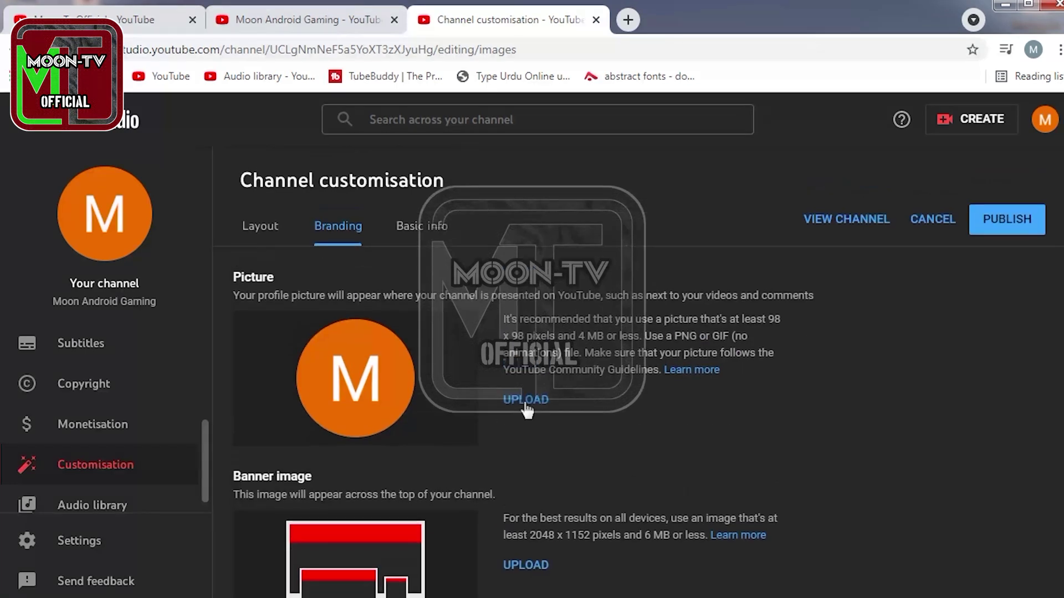
{"action": "scroll", "coordinate": [568, 399], "scroll_direction": "down", "scroll_amount": 5}
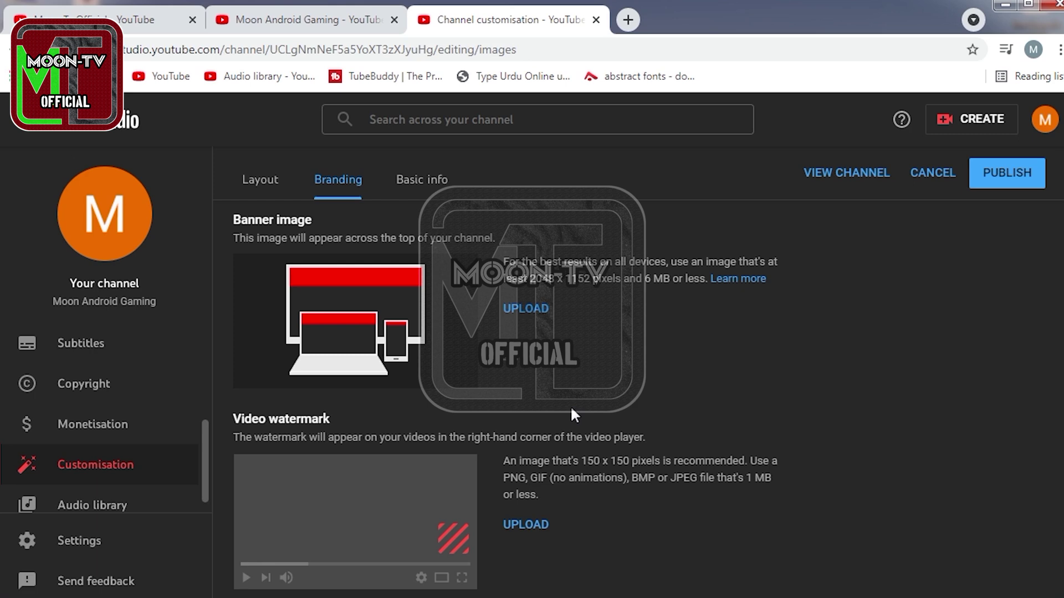
{"action": "scroll", "coordinate": [570, 405], "scroll_direction": "up", "scroll_amount": 5}
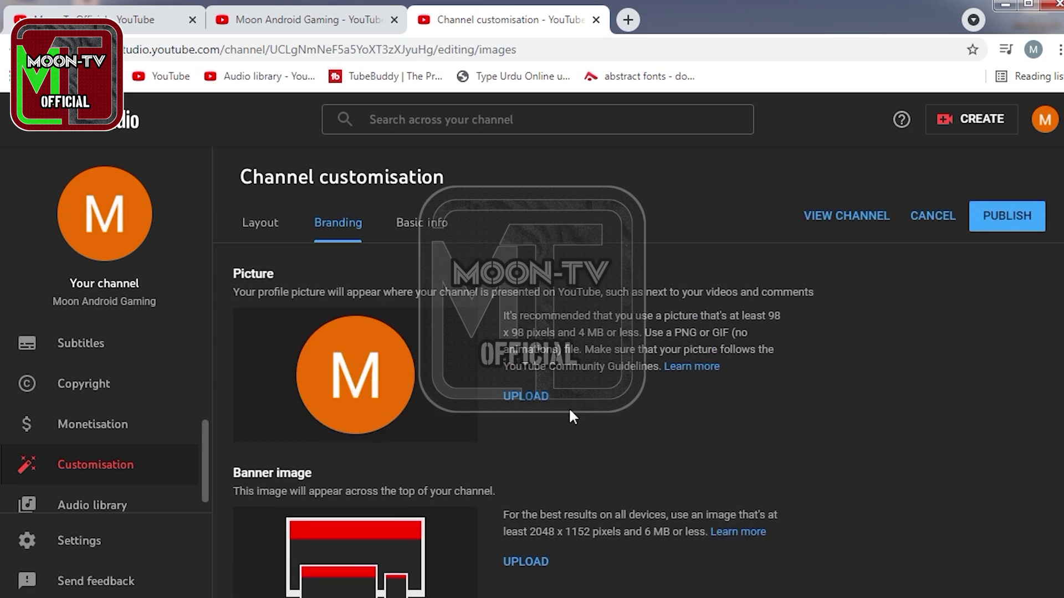
Step: Upload the Desktop 'Logo' image as the channel profile picture and confirm the crop
{"action": "left_click", "coordinate": [533, 397]}
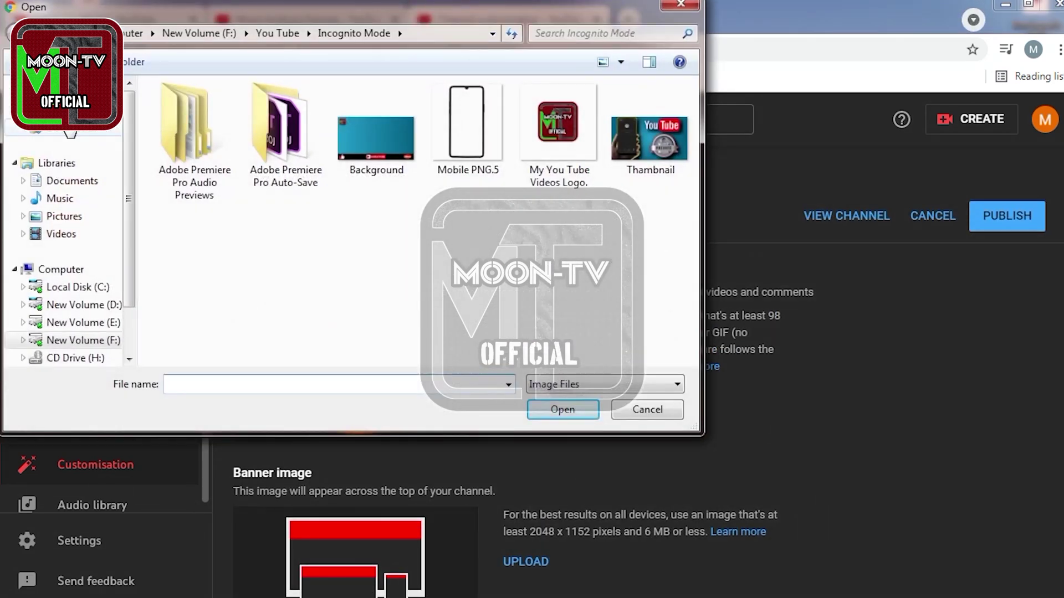
{"action": "left_click", "coordinate": [67, 110]}
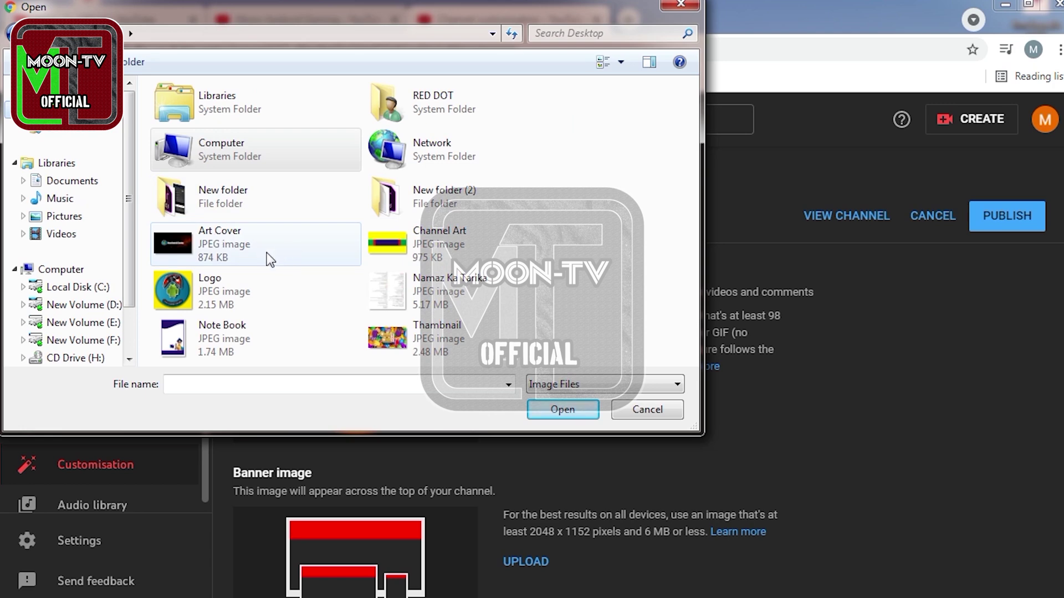
{"action": "left_click", "coordinate": [177, 288]}
{"action": "double_click", "coordinate": [174, 285]}
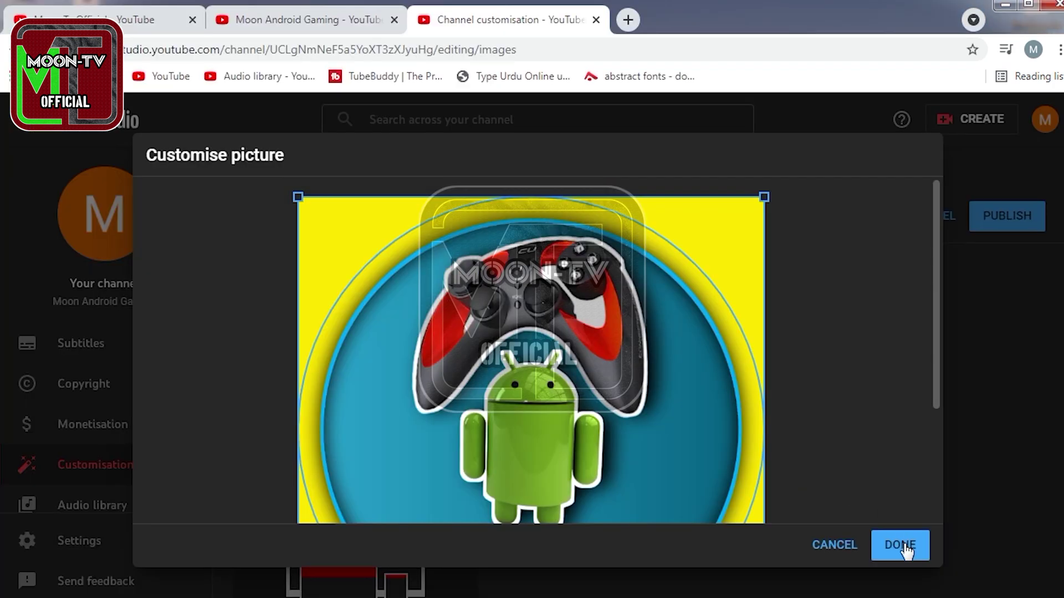
{"action": "left_click_drag", "start_coordinate": [932, 338], "coordinate": [929, 437]}
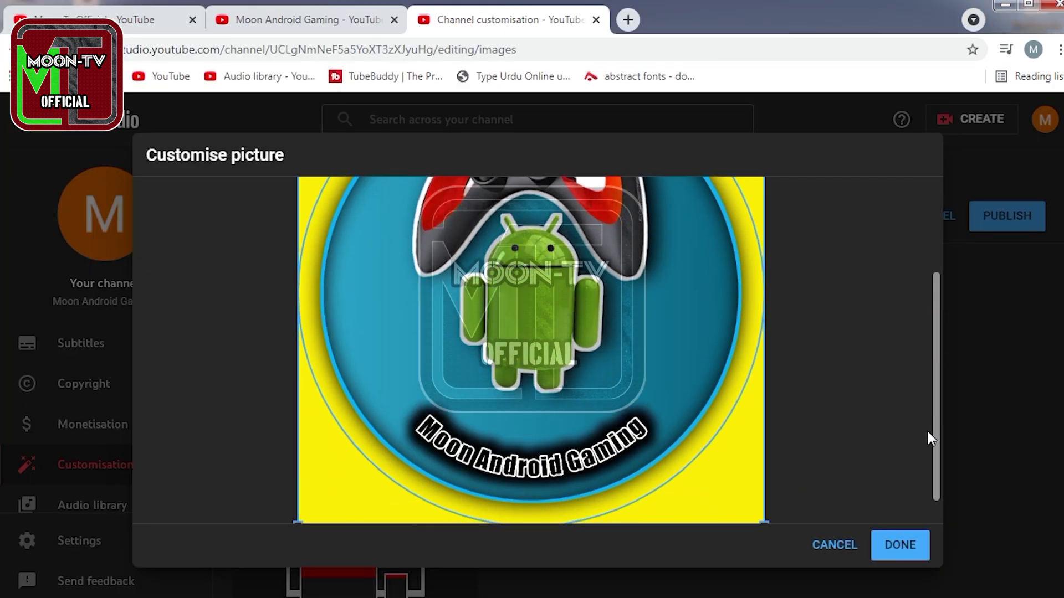
{"action": "left_click", "coordinate": [897, 546]}
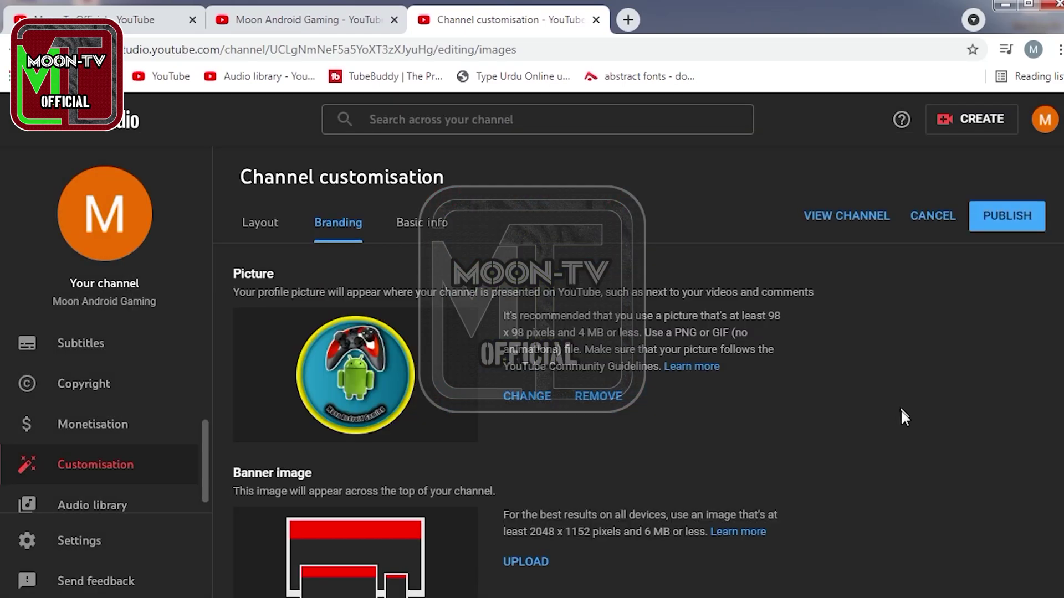
{"action": "scroll", "coordinate": [901, 413], "scroll_direction": "down", "scroll_amount": 3}
{"action": "left_click", "coordinate": [521, 393]}
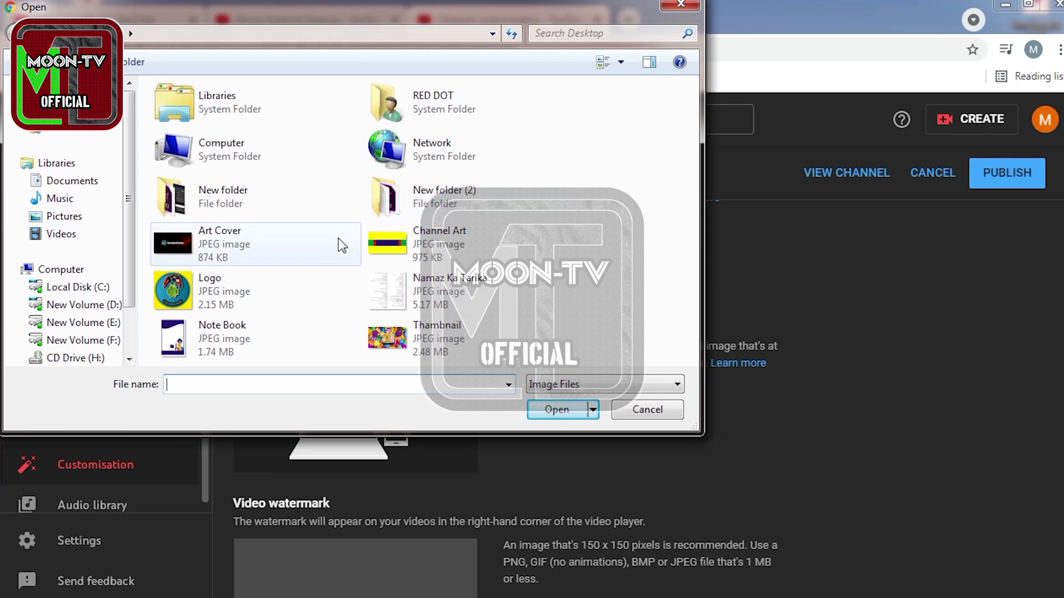
Step: Set the 'Art Cover' image as the channel banner and accept the crop
{"action": "left_click", "coordinate": [211, 257]}
{"action": "left_click", "coordinate": [551, 409]}
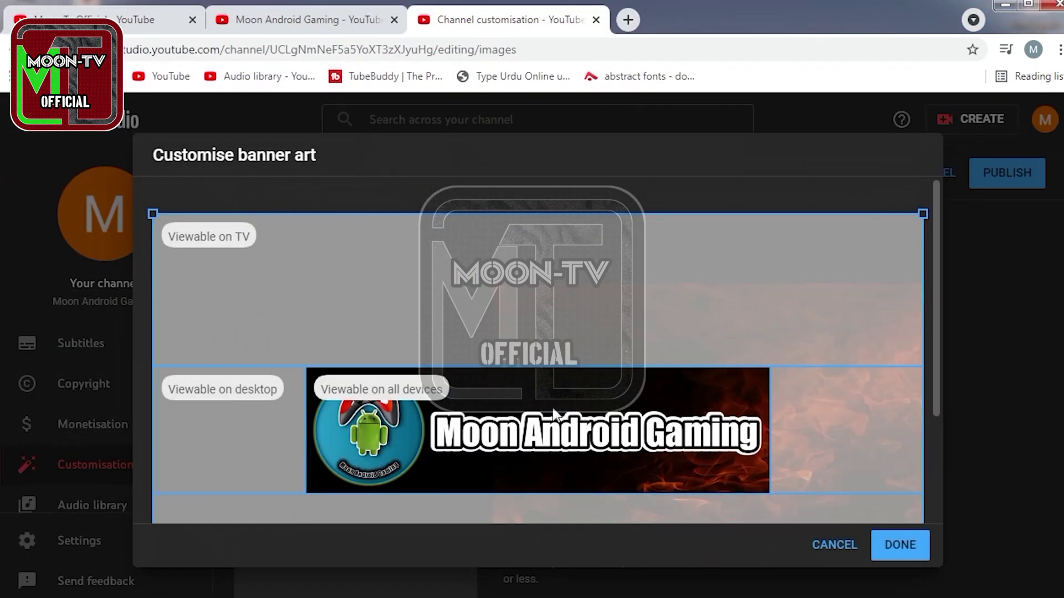
{"action": "left_click", "coordinate": [906, 551]}
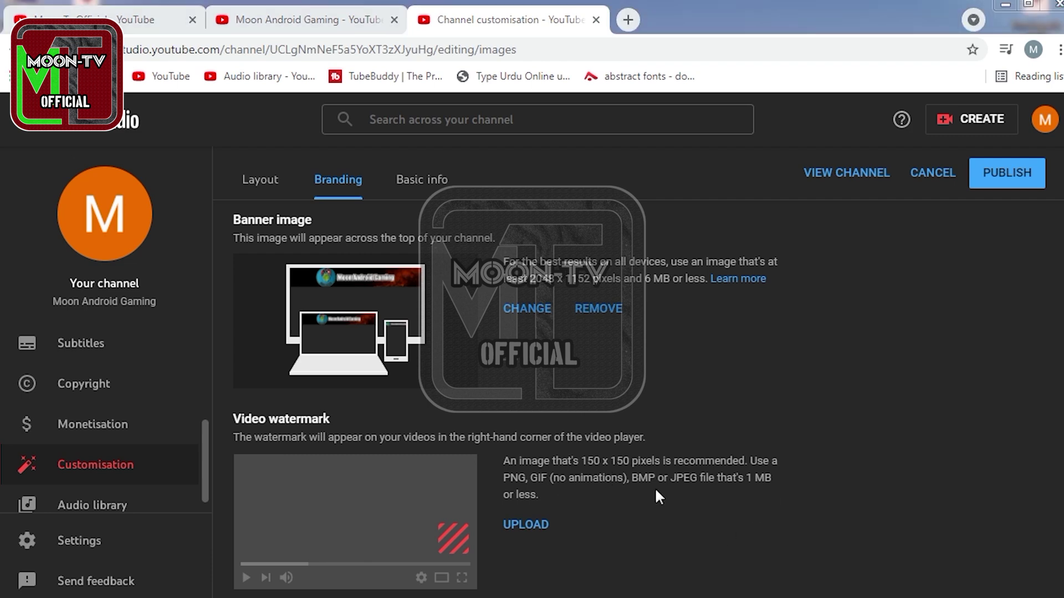
Step: Add the 'Logo' image as the video watermark and publish the branding changes
{"action": "left_click", "coordinate": [534, 523]}
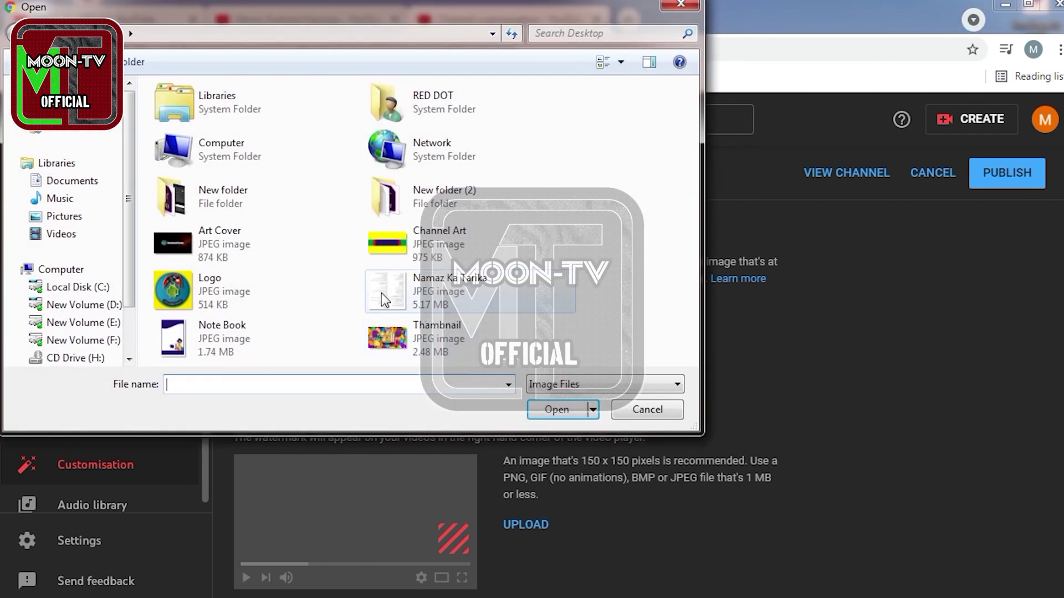
{"action": "left_click", "coordinate": [237, 293]}
{"action": "left_click", "coordinate": [561, 410]}
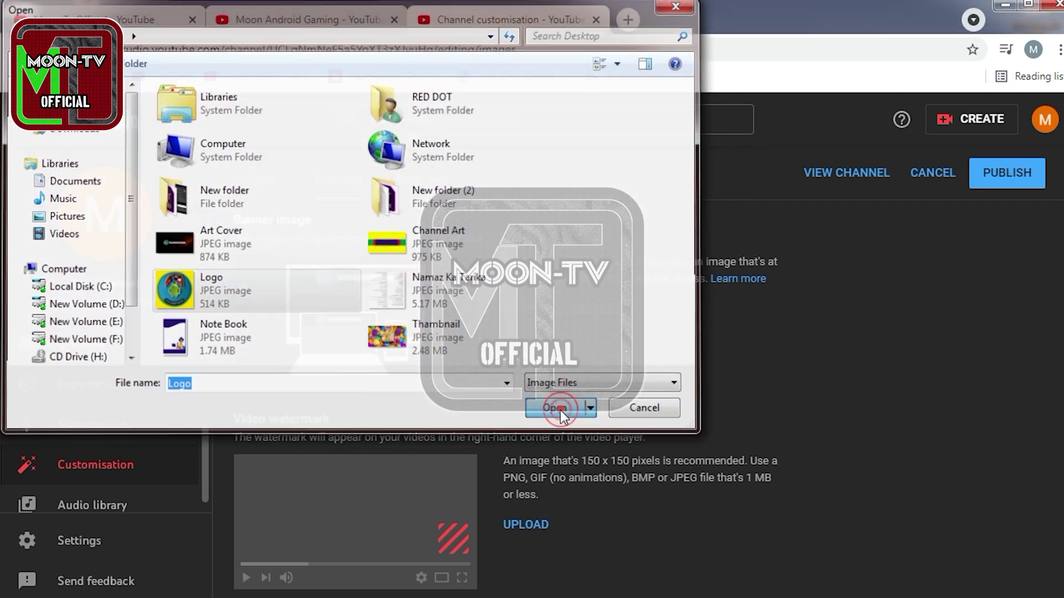
{"action": "left_click", "coordinate": [889, 551]}
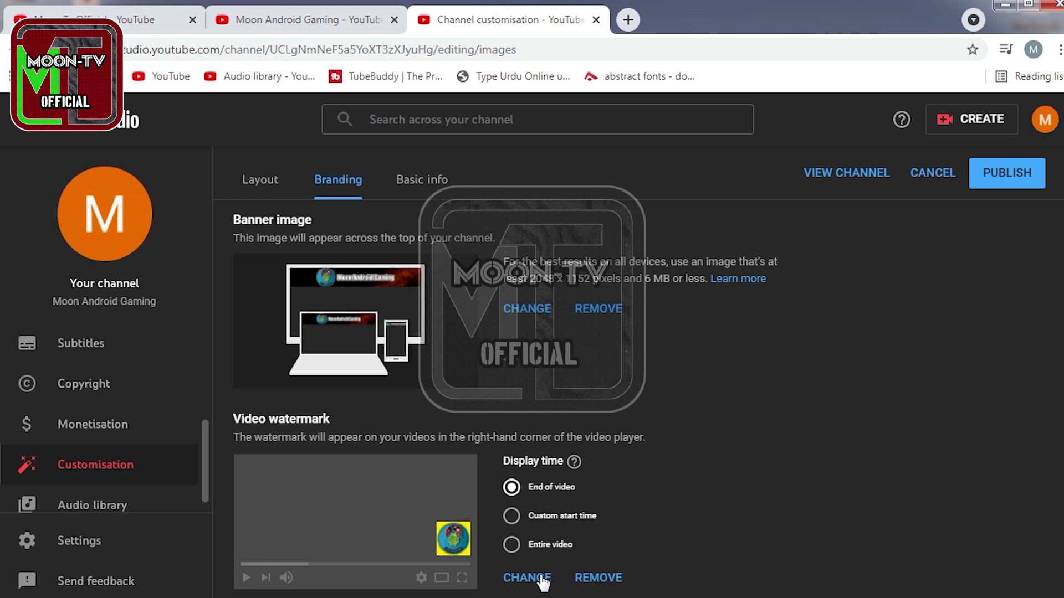
{"action": "left_click", "coordinate": [989, 178]}
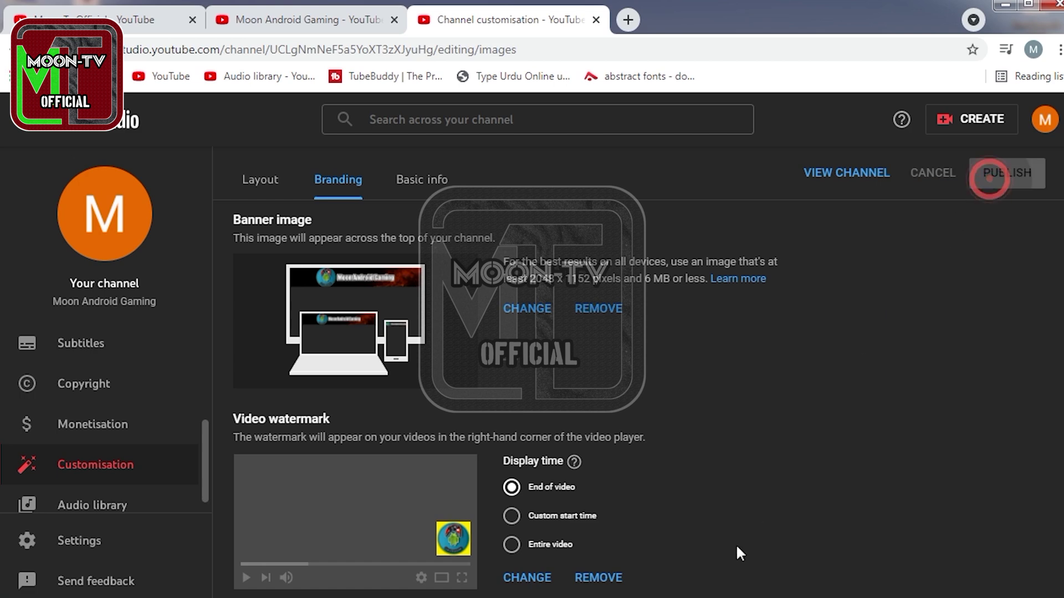
Step: Reload the channel home page to see the fire banner and controller logo, then return to customisation
{"action": "left_click", "coordinate": [311, 15]}
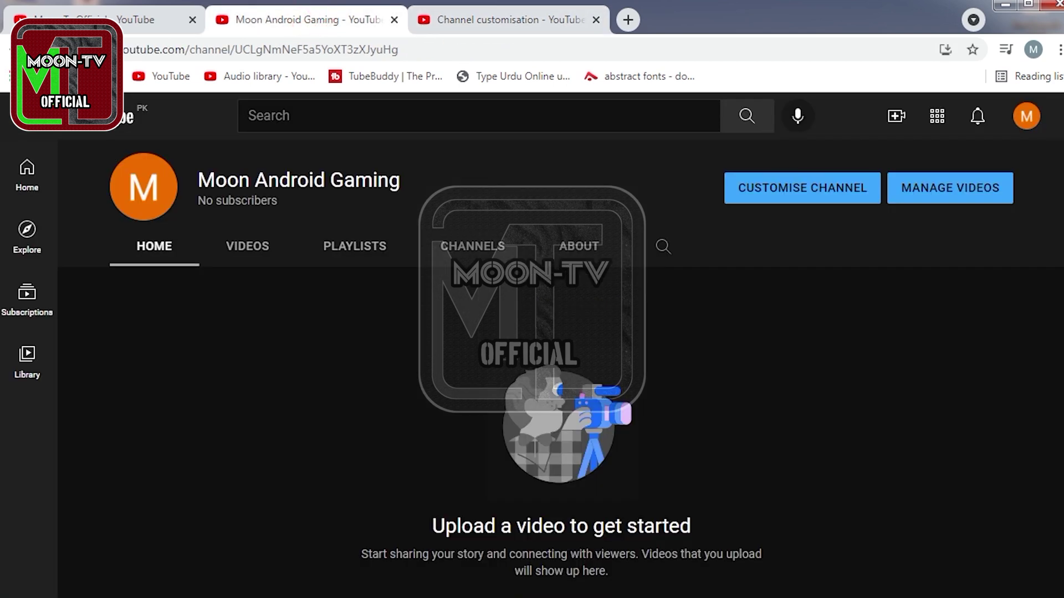
{"action": "left_click", "coordinate": [55, 49]}
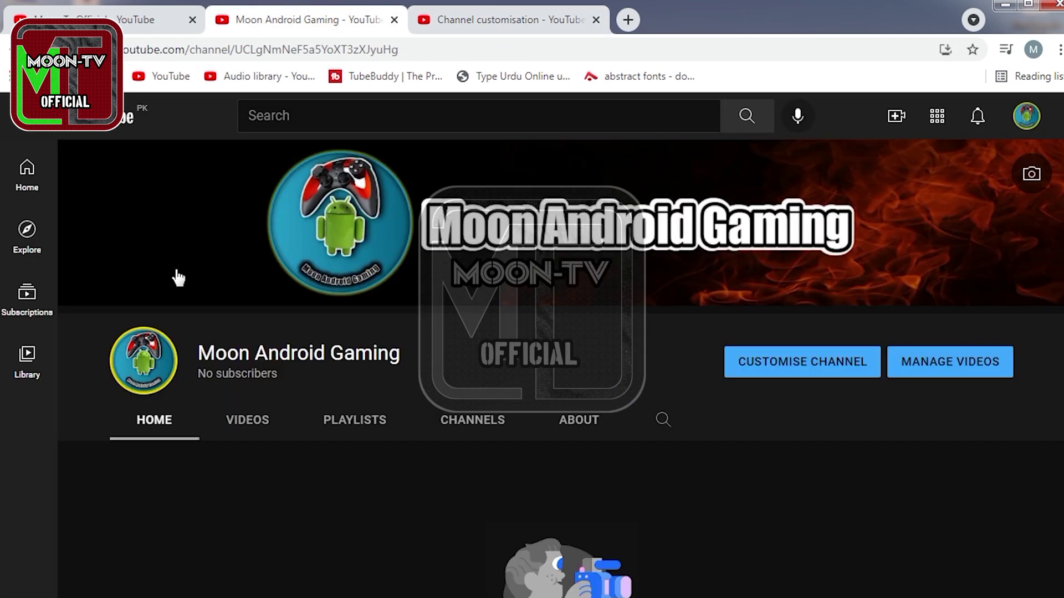
{"action": "mouse_move", "coordinate": [523, 252]}
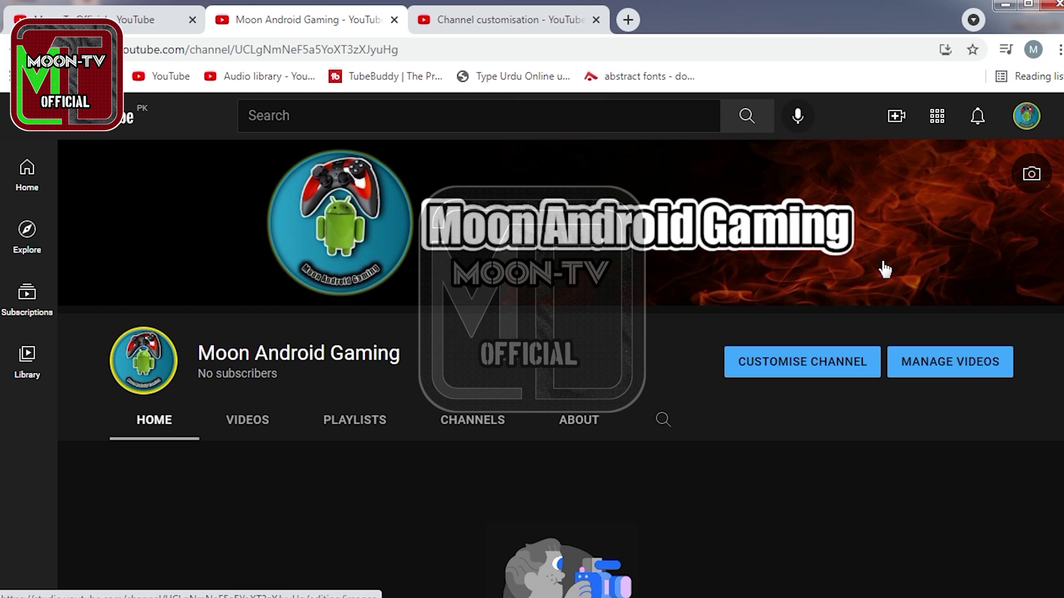
{"action": "left_click", "coordinate": [435, 18]}
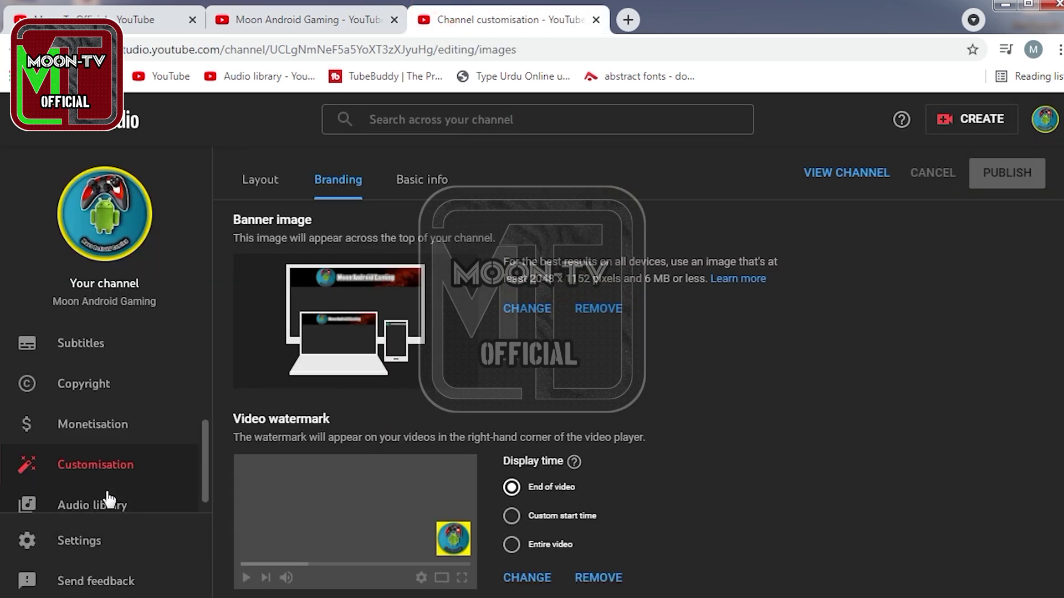
Step: Scroll through the Audio library's track list, then bring up Settings
{"action": "left_click", "coordinate": [106, 505]}
{"action": "scroll", "coordinate": [504, 380], "scroll_direction": "down", "scroll_amount": 5}
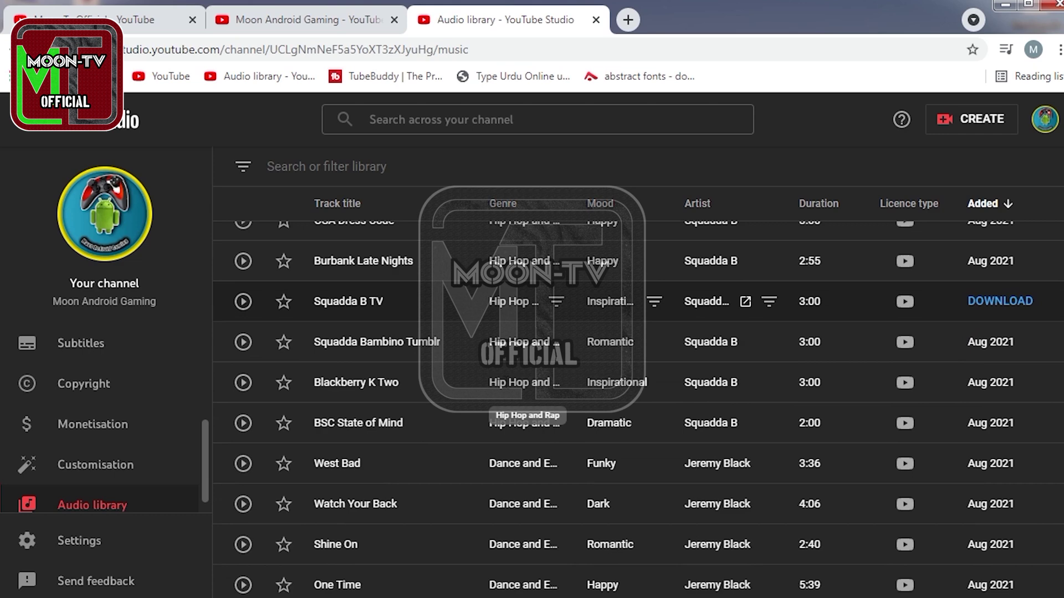
{"action": "scroll", "coordinate": [505, 385], "scroll_direction": "down", "scroll_amount": 9}
{"action": "scroll", "coordinate": [505, 385], "scroll_direction": "up", "scroll_amount": 5}
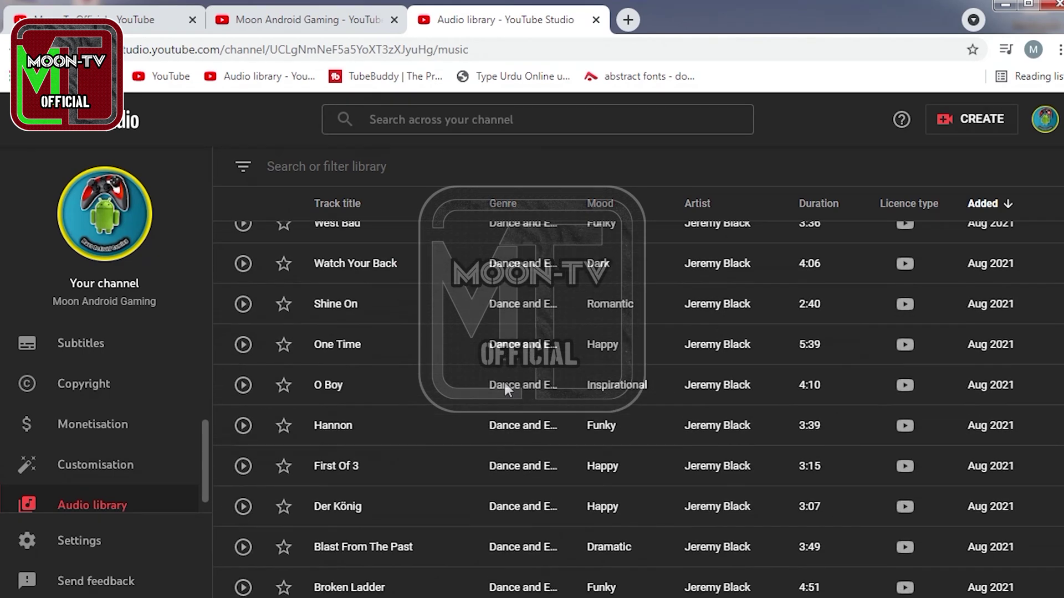
{"action": "scroll", "coordinate": [505, 386], "scroll_direction": "up", "scroll_amount": 10}
{"action": "left_click", "coordinate": [94, 540]}
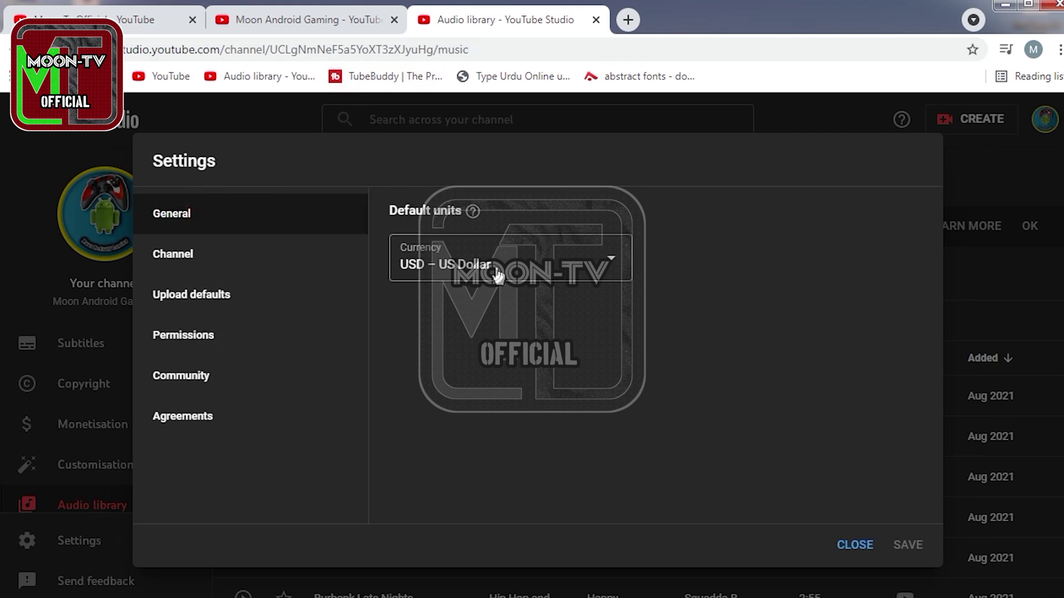
Step: Show the Channel Basic info settings and expand the country of residence list
{"action": "left_click", "coordinate": [231, 262]}
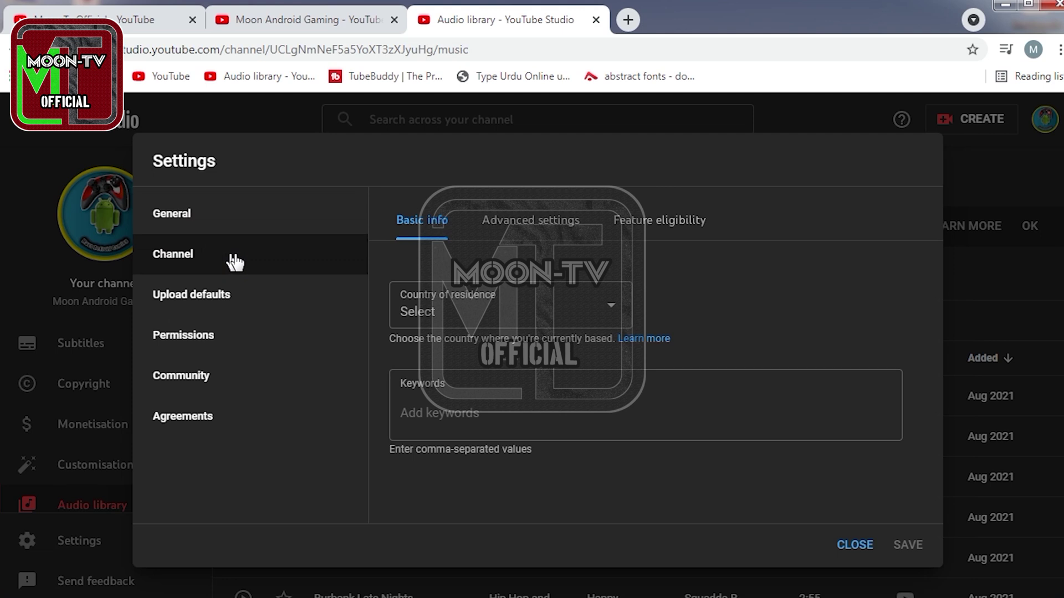
{"action": "left_click", "coordinate": [619, 302]}
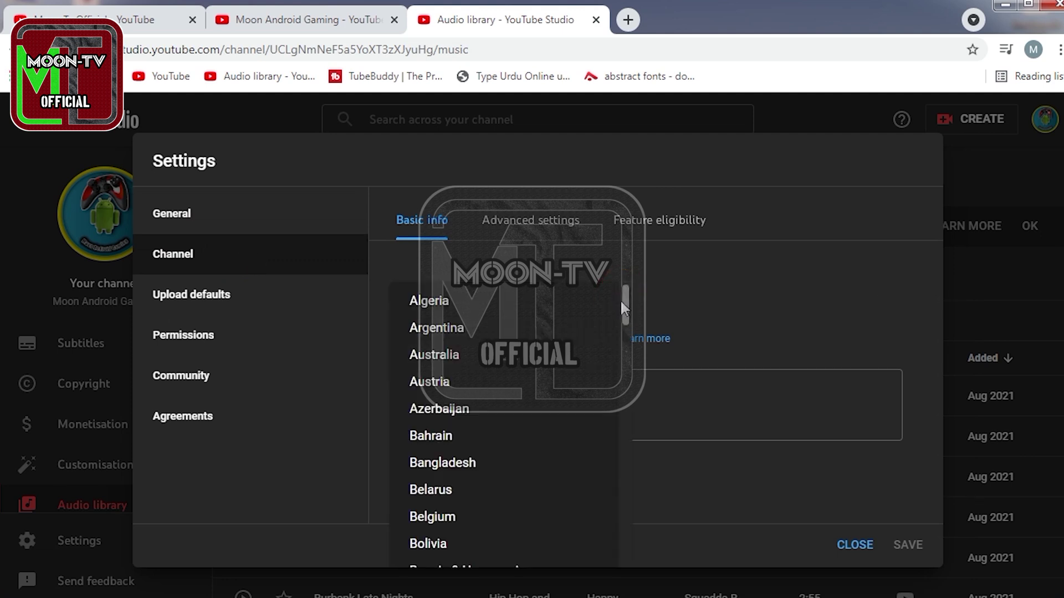
Step: Set country to Pakistan and add keywords game, gaming, moon gaming, gaming tv, android game
{"action": "left_click_drag", "start_coordinate": [624, 306], "coordinate": [624, 468]}
{"action": "left_click", "coordinate": [438, 404]}
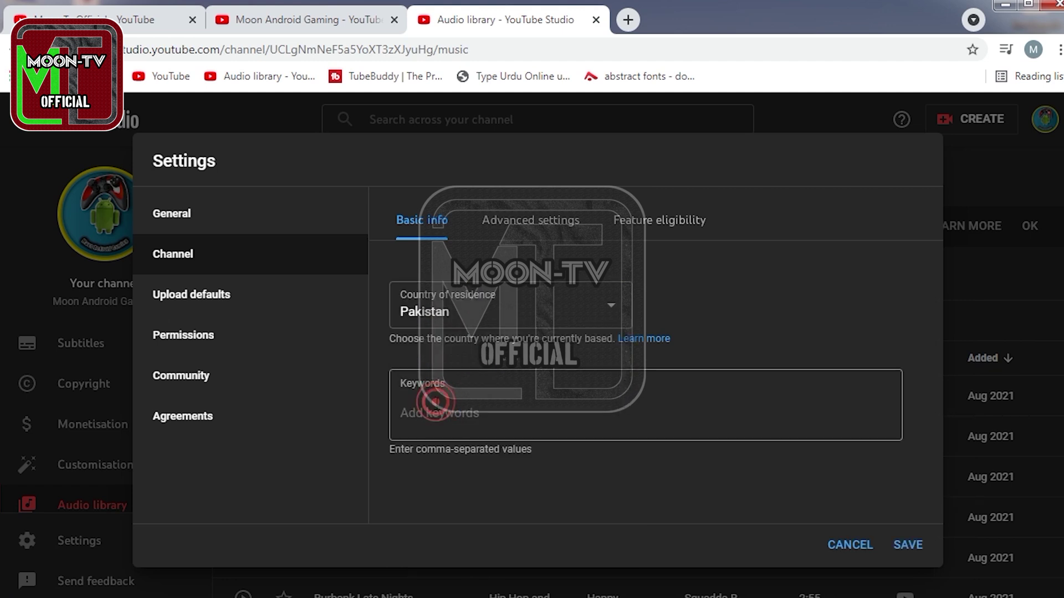
{"action": "left_click", "coordinate": [447, 417]}
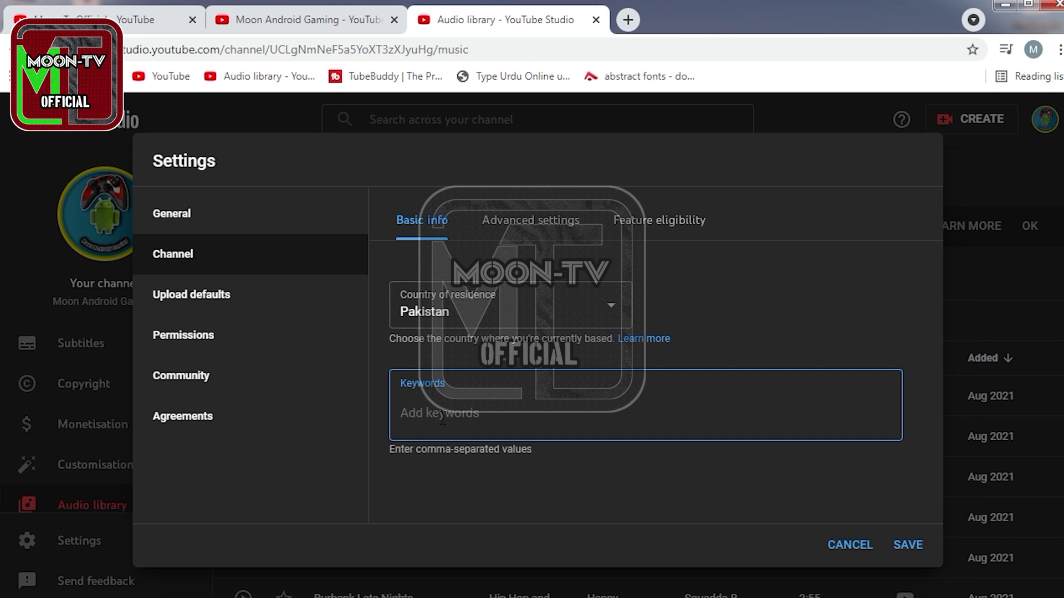
{"action": "type", "text": "game,gaming,moon gaming,gaming tv,android game"}
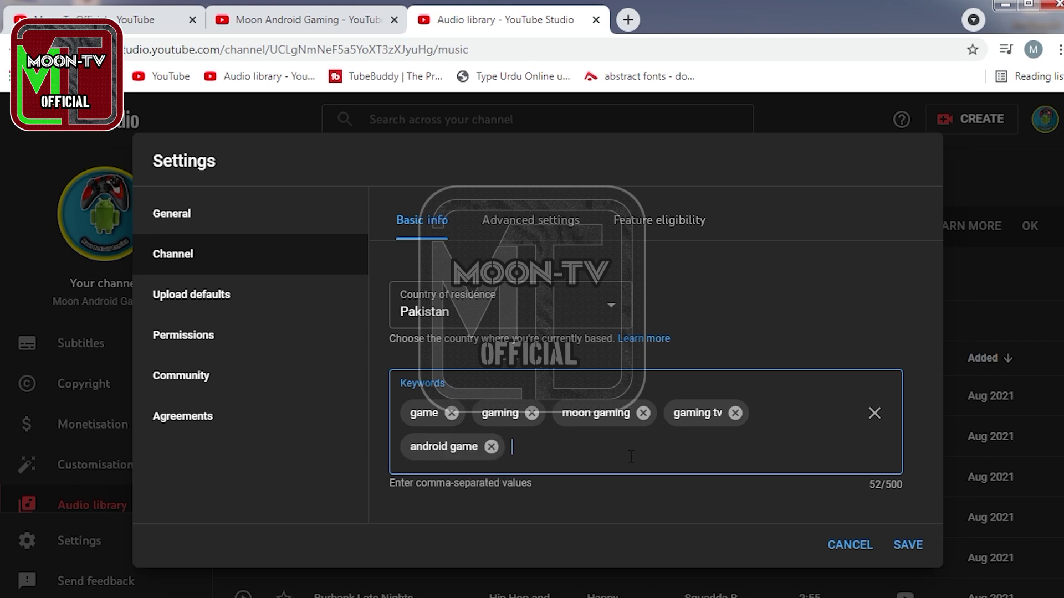
{"action": "left_click", "coordinate": [536, 230]}
Step: In Advanced settings, set the channel audience to not made for kids
{"action": "left_click", "coordinate": [536, 232]}
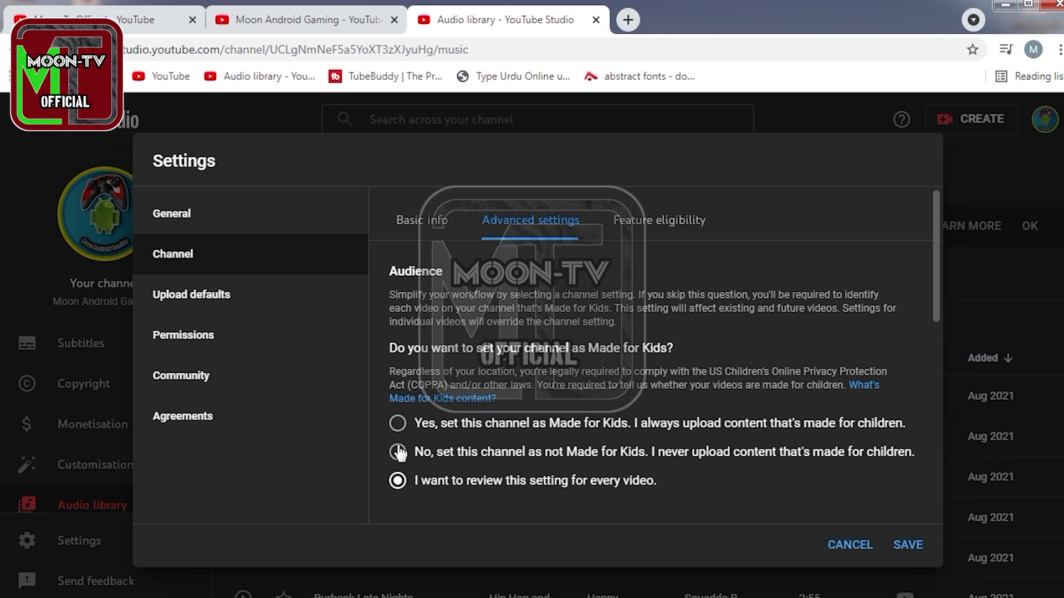
{"action": "left_click", "coordinate": [397, 424]}
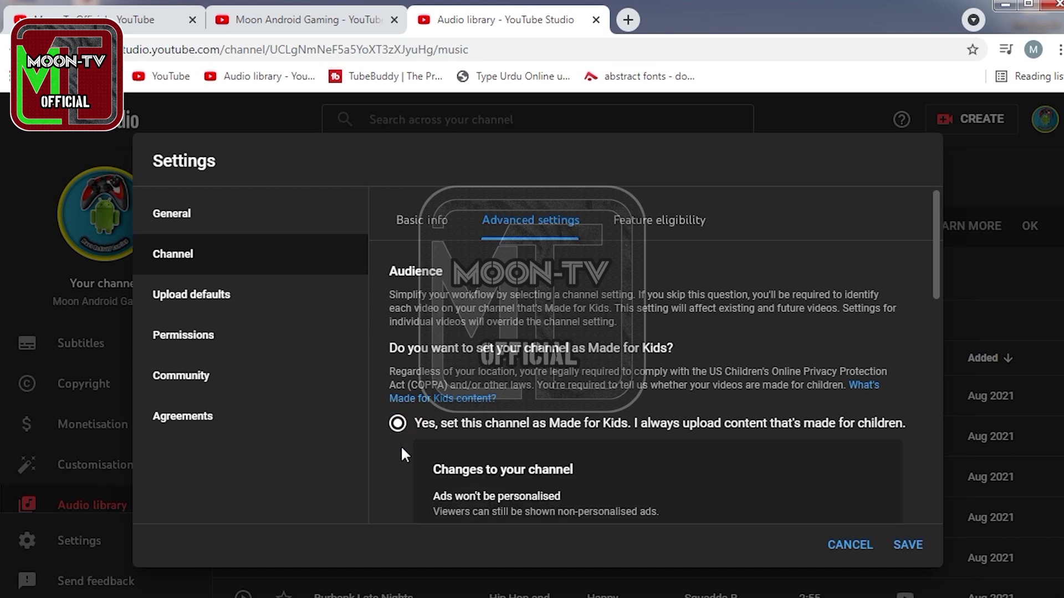
{"action": "scroll", "coordinate": [401, 448], "scroll_direction": "down", "scroll_amount": 3}
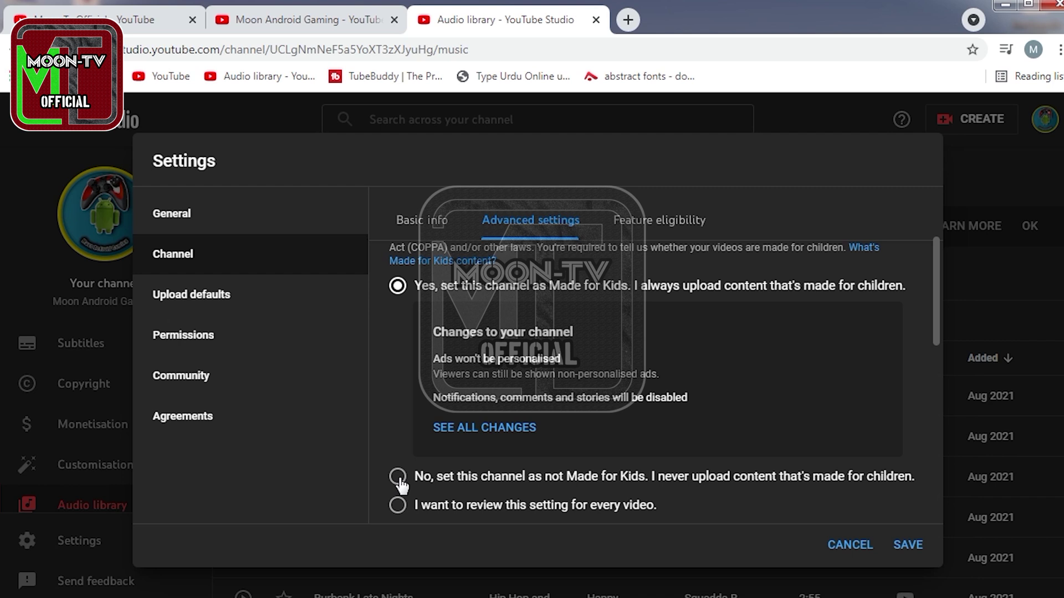
{"action": "left_click", "coordinate": [397, 476]}
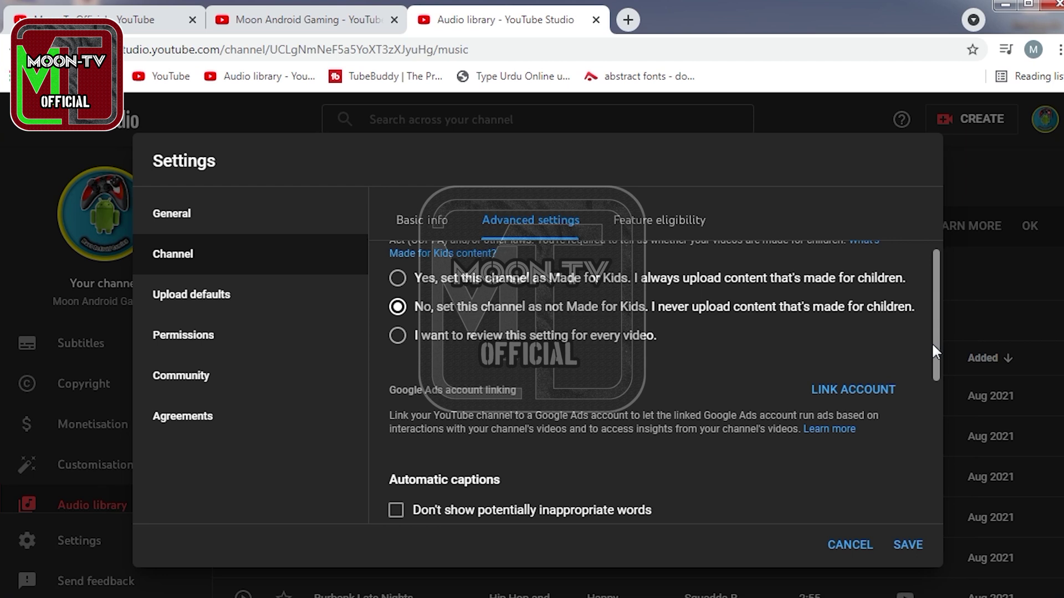
{"action": "left_click_drag", "start_coordinate": [932, 341], "coordinate": [931, 344]}
{"action": "scroll", "coordinate": [934, 356], "scroll_direction": "down", "scroll_amount": 1}
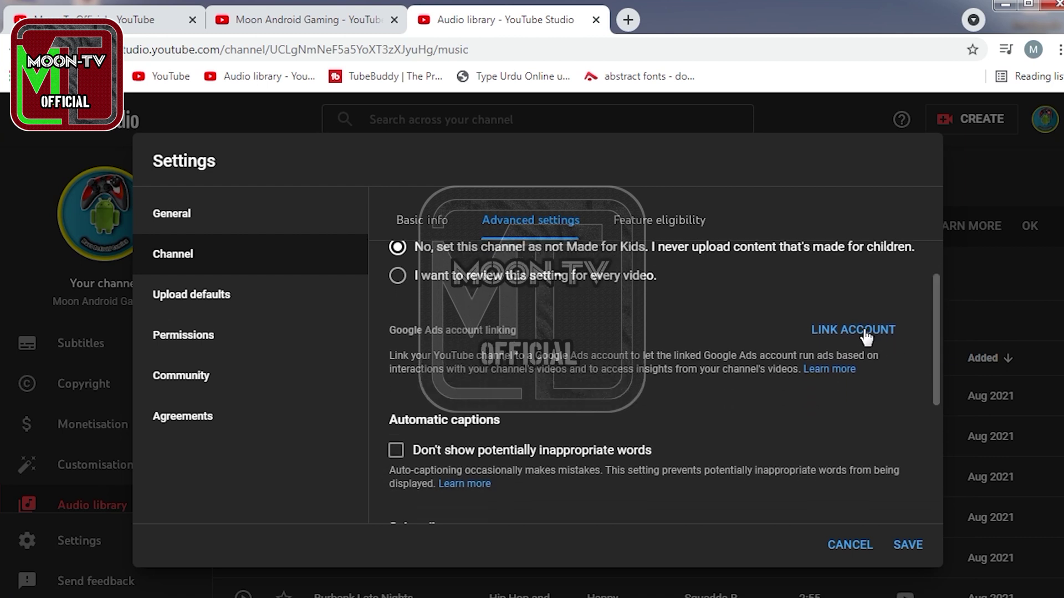
Step: Open the Google Ads account linking panel and close it without linking
{"action": "left_click", "coordinate": [863, 329]}
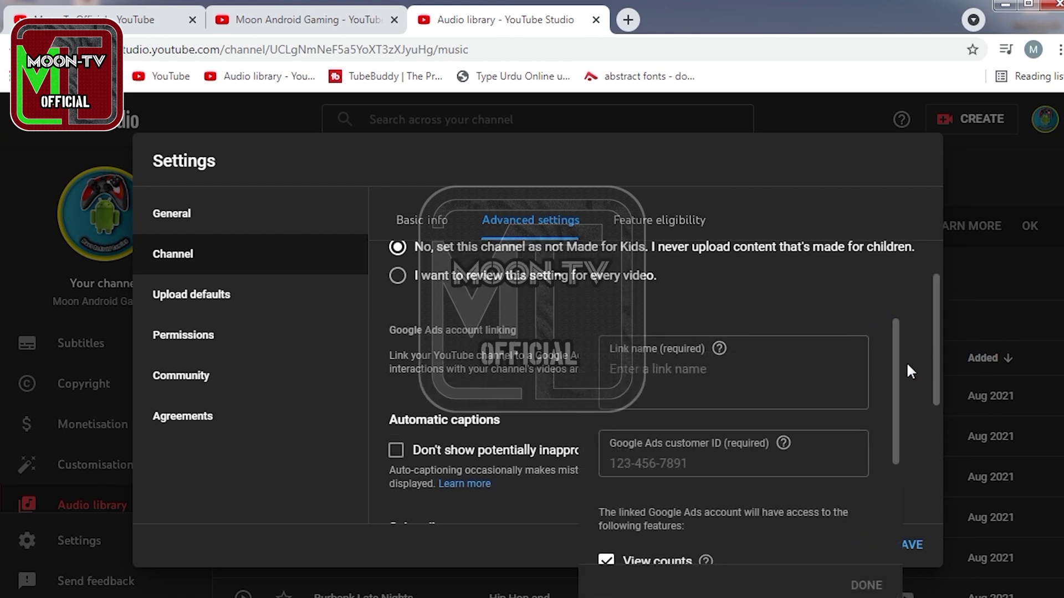
{"action": "left_click", "coordinate": [896, 377]}
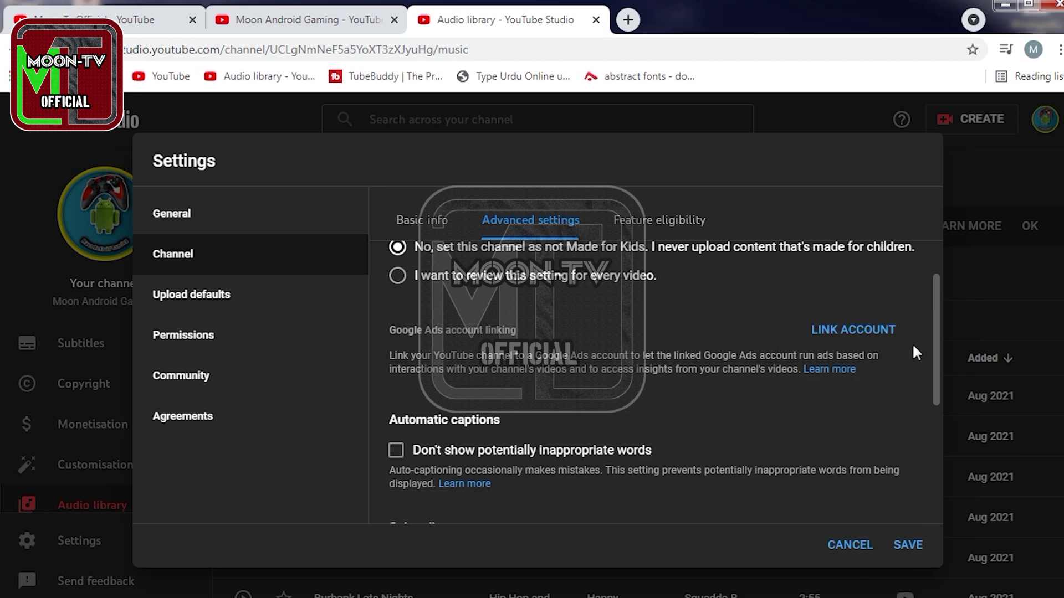
{"action": "left_click_drag", "start_coordinate": [931, 333], "coordinate": [935, 357]}
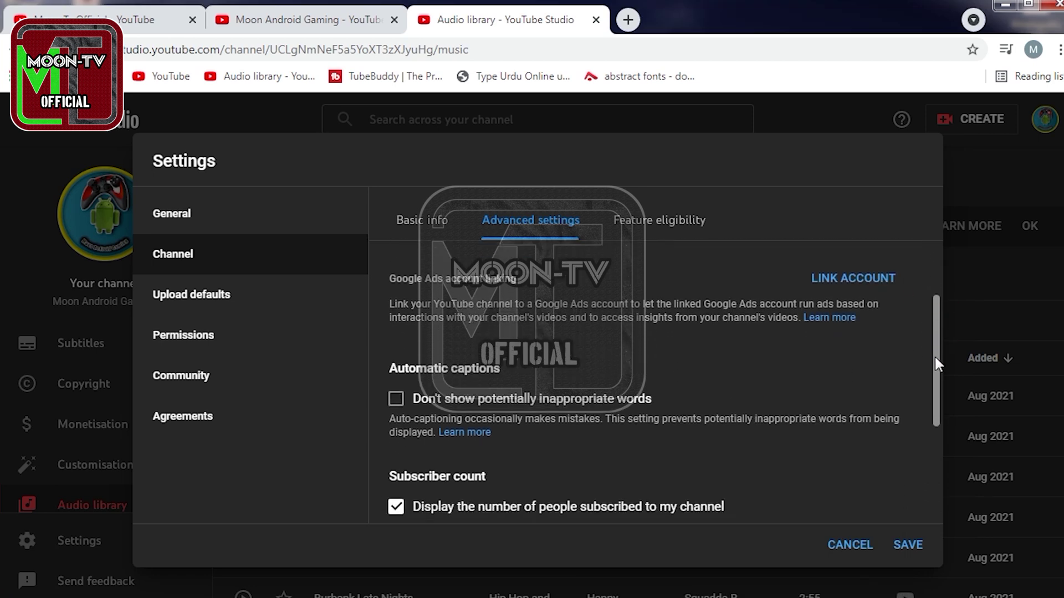
{"action": "scroll", "coordinate": [612, 381], "scroll_direction": "down", "scroll_amount": 3}
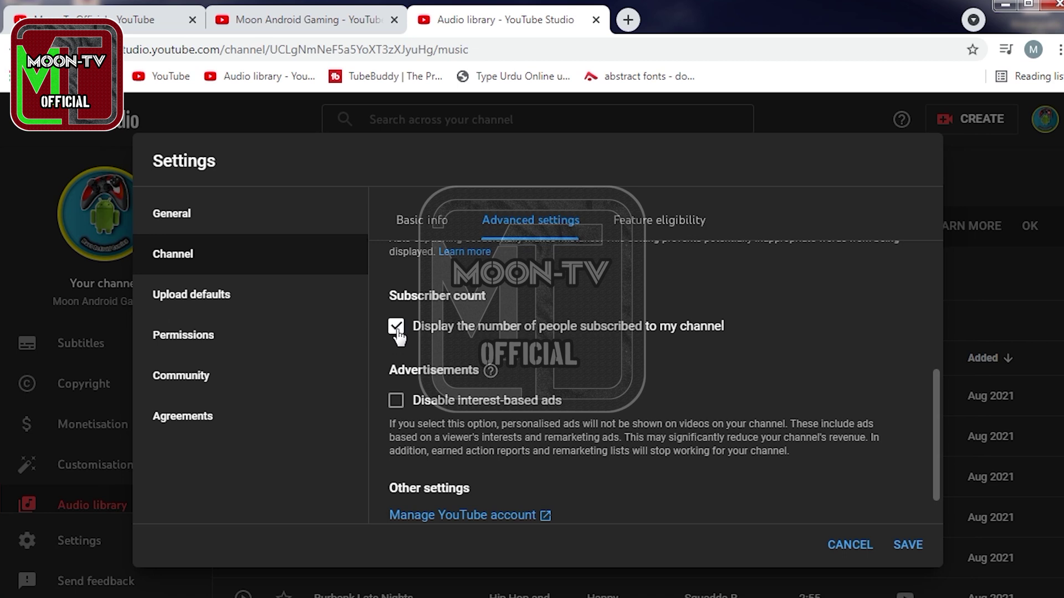
Step: Hide the channel's subscriber count and open the YouTube account page in another tab
{"action": "left_click", "coordinate": [397, 331]}
{"action": "scroll", "coordinate": [929, 477], "scroll_direction": "down", "scroll_amount": 2}
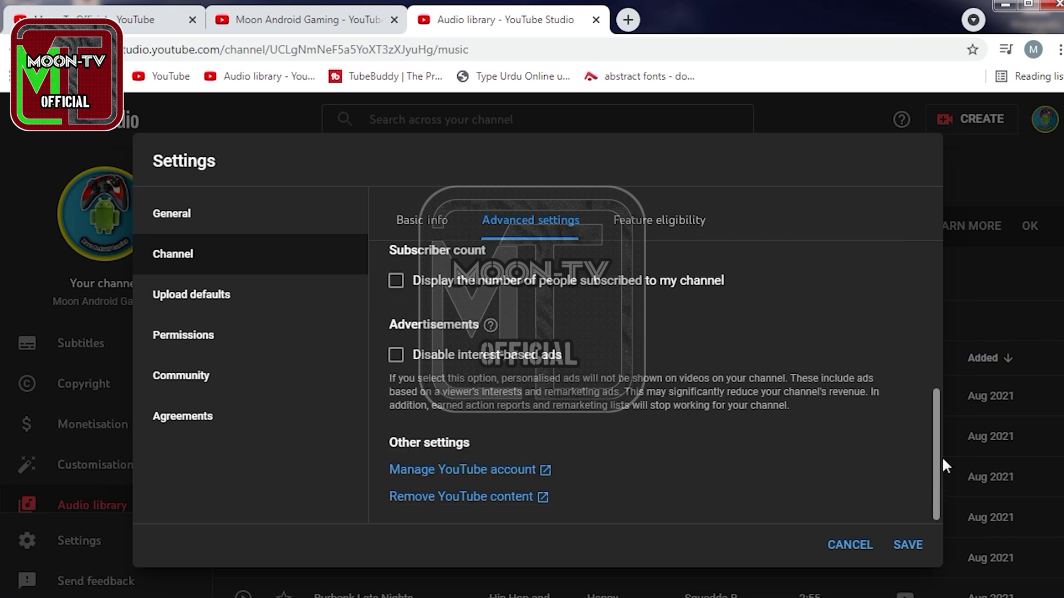
{"action": "left_click", "coordinate": [488, 469]}
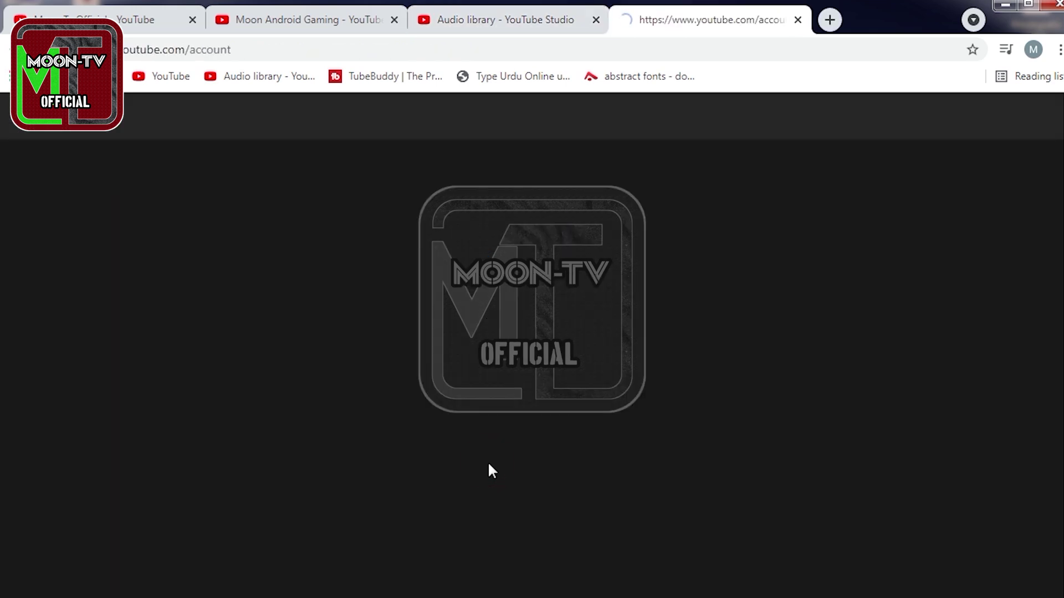
{"action": "key", "text": "ctrl+shift+Tab"}
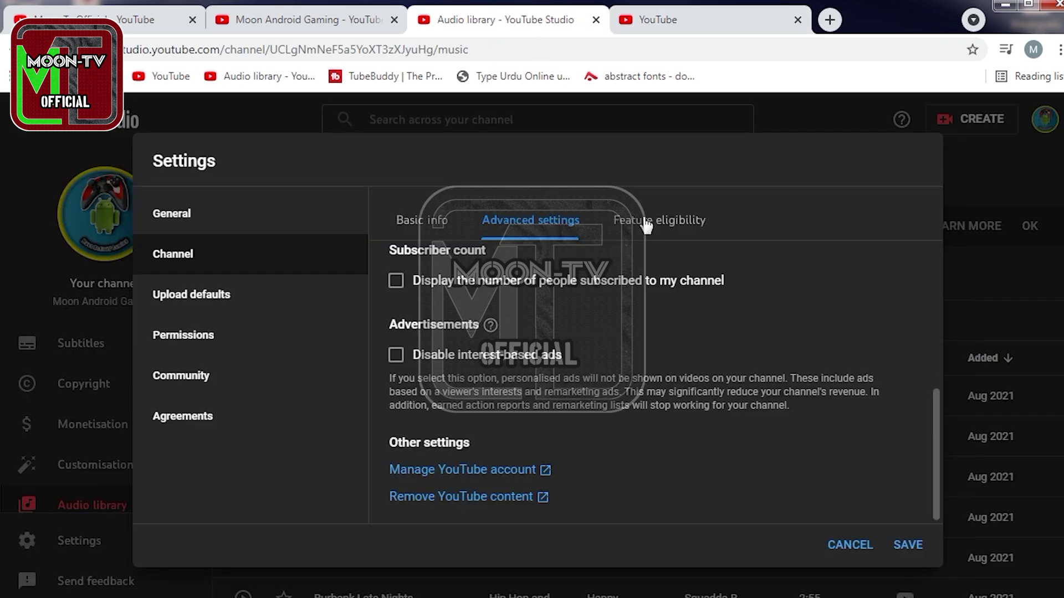
{"action": "left_click", "coordinate": [643, 232]}
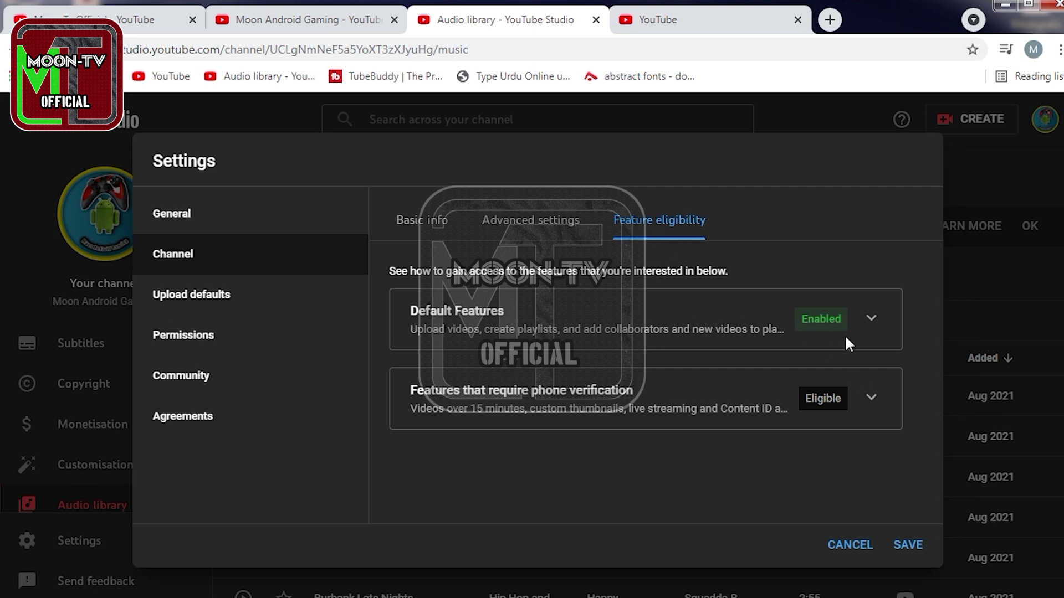
Step: Expand the phone-verification features in Feature eligibility and start VERIFY PHONE NUMBER
{"action": "left_click", "coordinate": [868, 401]}
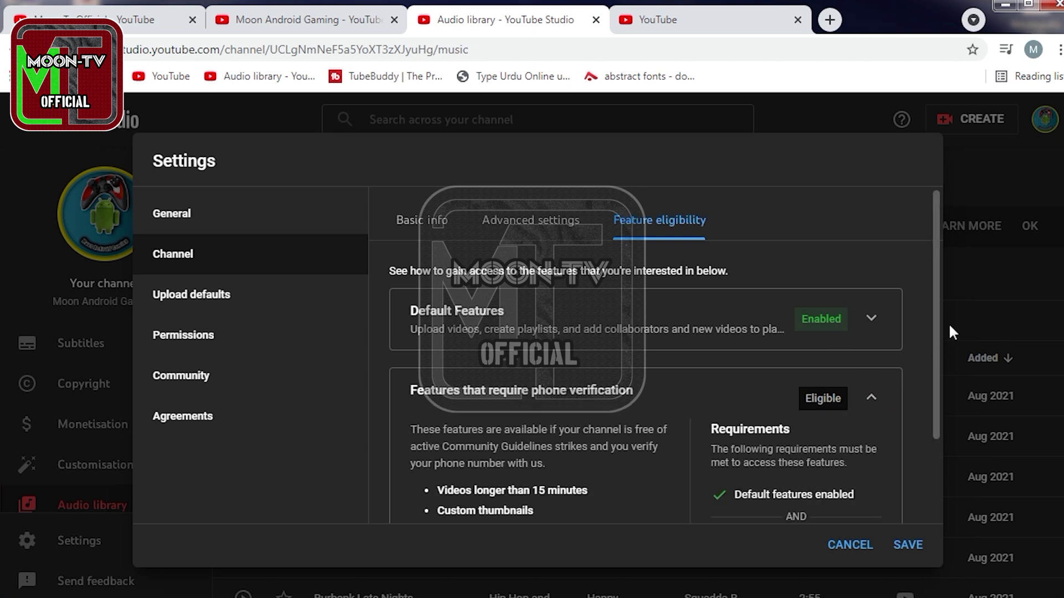
{"action": "scroll", "coordinate": [510, 394], "scroll_direction": "down", "scroll_amount": 2}
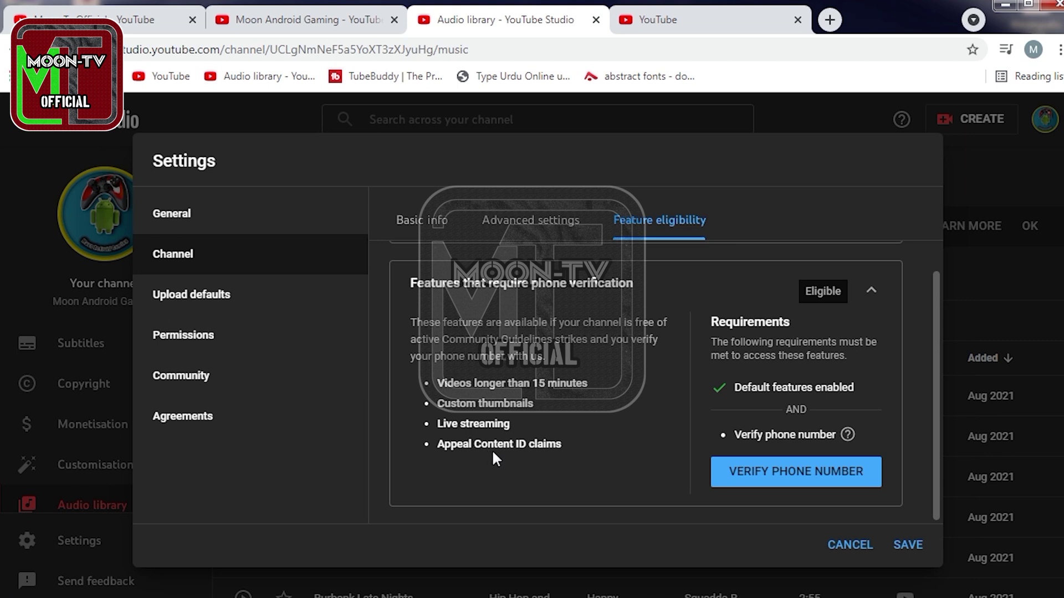
{"action": "left_click", "coordinate": [812, 475]}
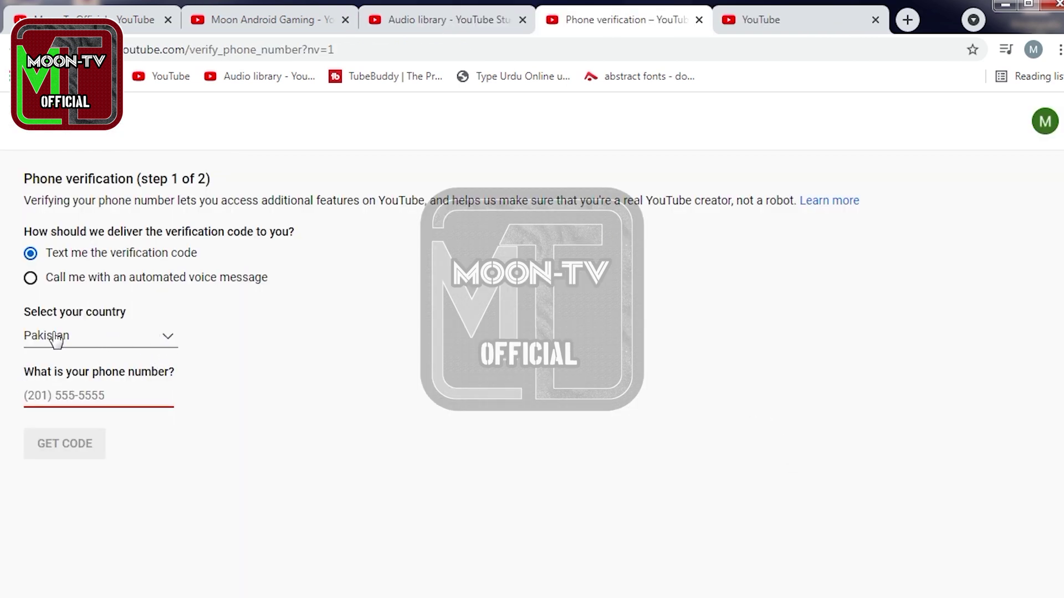
Step: Enter the channel's Pakistan phone number and have a verification code sent by text
{"action": "left_click", "coordinate": [103, 393]}
{"action": "type", "text": "033"}
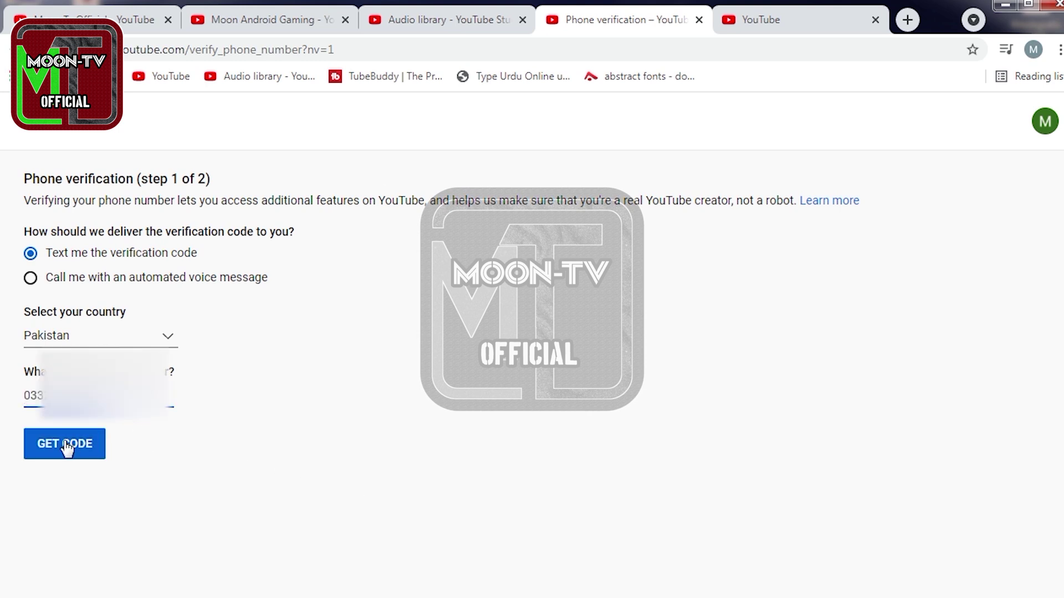
{"action": "left_click", "coordinate": [65, 444]}
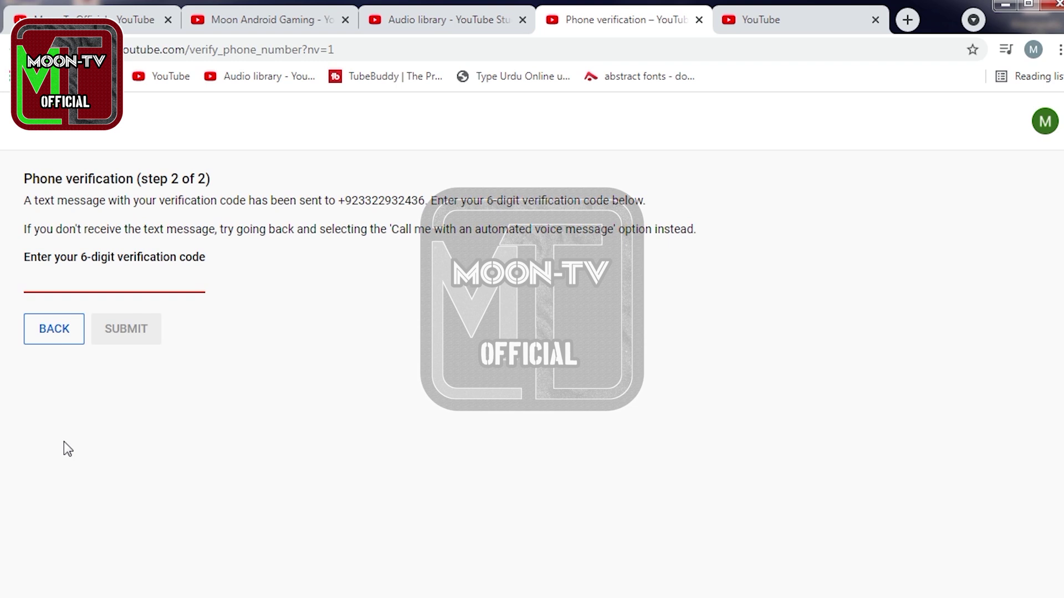
{"action": "left_click", "coordinate": [98, 274]}
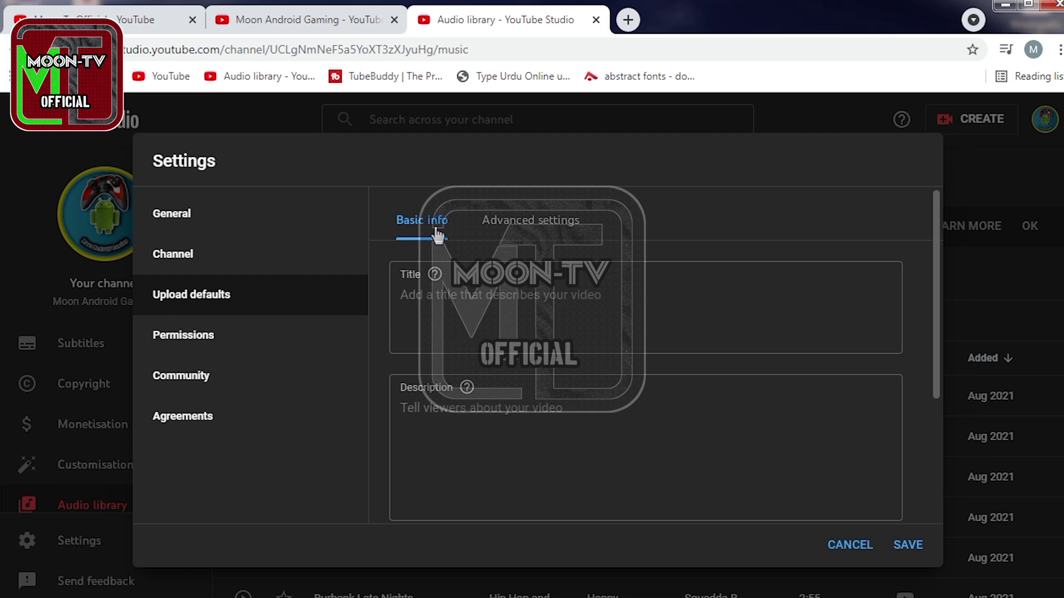
Step: Review the default title and description fields in the Basic info upload defaults
{"action": "left_click", "coordinate": [488, 299]}
{"action": "scroll", "coordinate": [510, 313], "scroll_direction": "down", "scroll_amount": 2}
{"action": "left_click", "coordinate": [507, 333]}
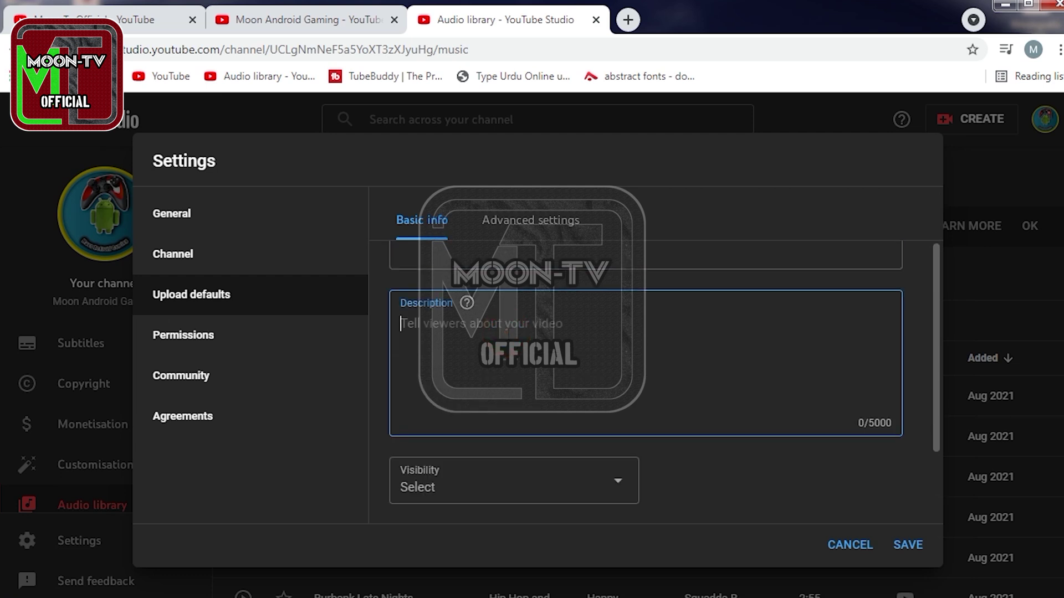
{"action": "scroll", "coordinate": [508, 333], "scroll_direction": "down", "scroll_amount": 2}
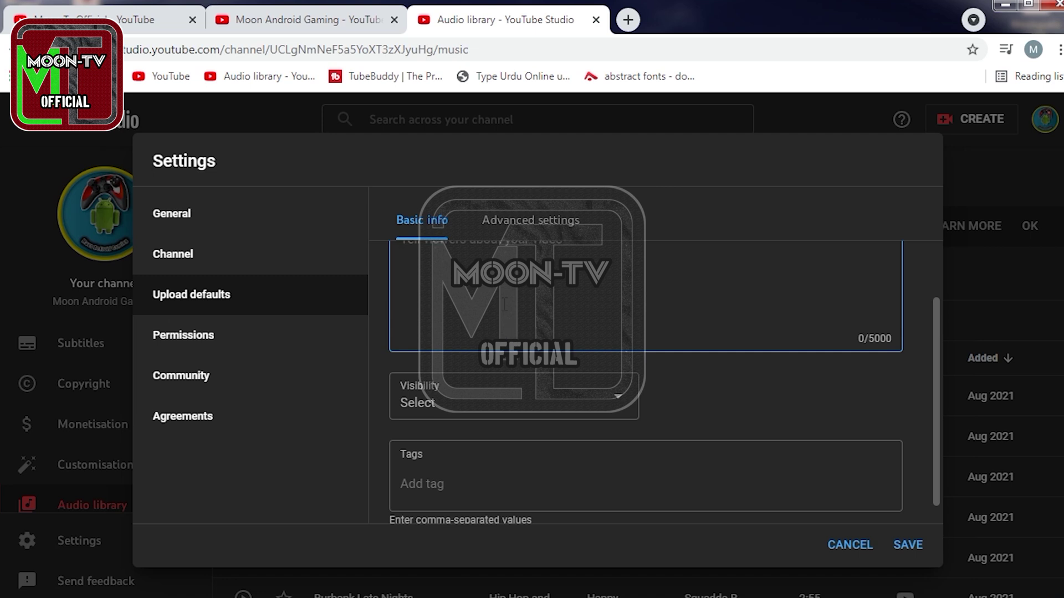
{"action": "scroll", "coordinate": [488, 299], "scroll_direction": "up", "scroll_amount": 2}
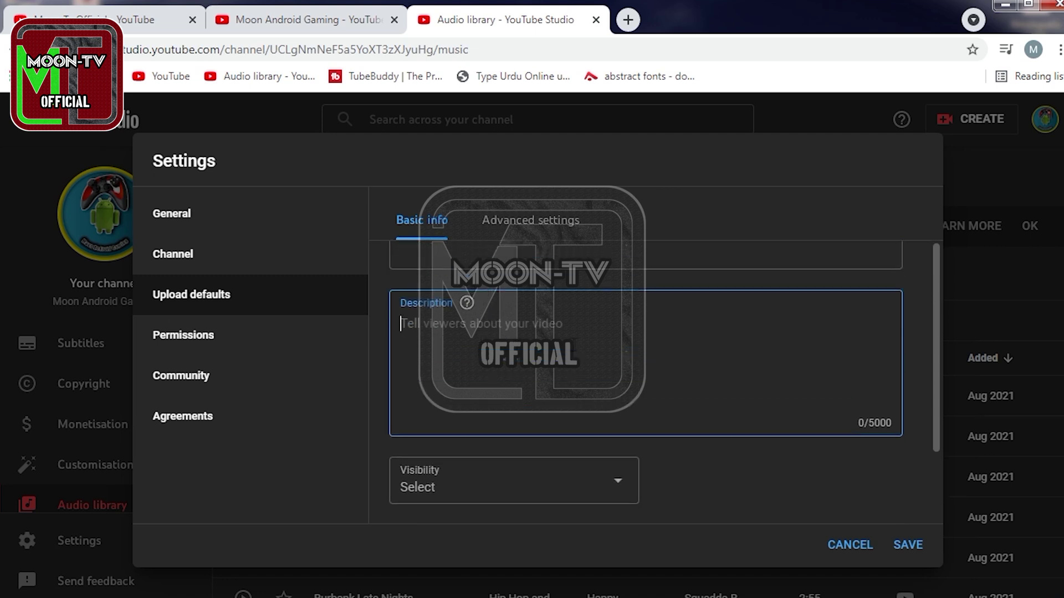
{"action": "scroll", "coordinate": [561, 329], "scroll_direction": "down", "scroll_amount": 3}
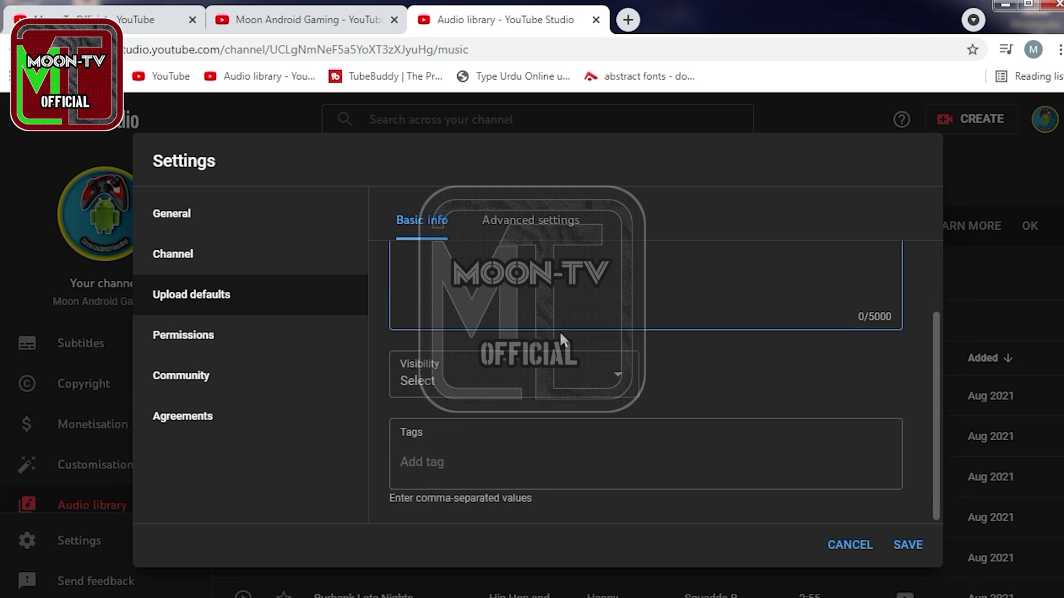
Step: Set the default visibility for new uploads to Public
{"action": "left_click", "coordinate": [609, 379]}
{"action": "left_click", "coordinate": [700, 381]}
{"action": "left_click", "coordinate": [617, 375]}
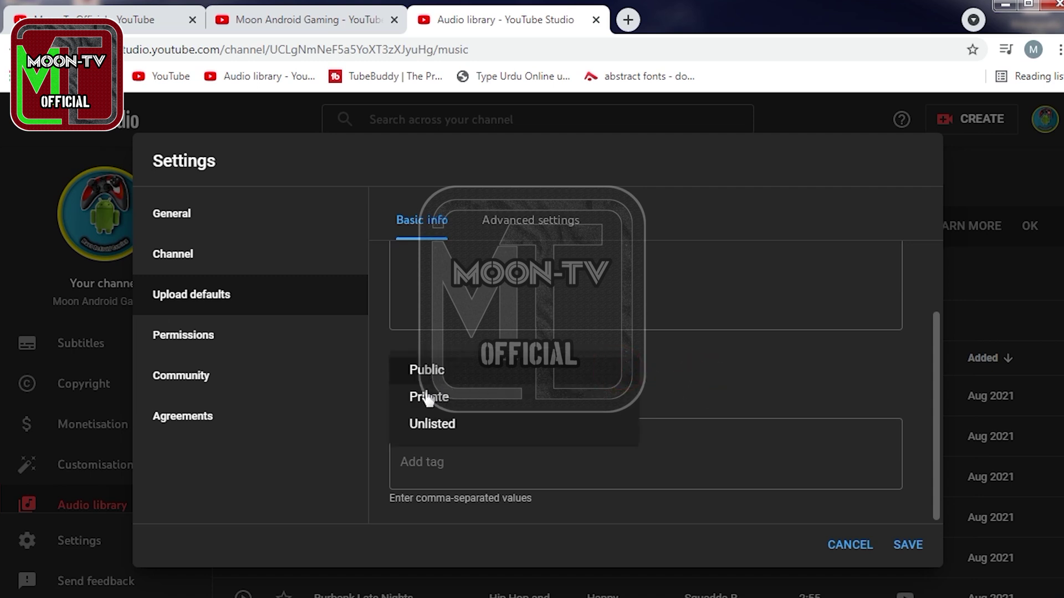
{"action": "left_click", "coordinate": [481, 459]}
{"action": "left_click", "coordinate": [439, 462]}
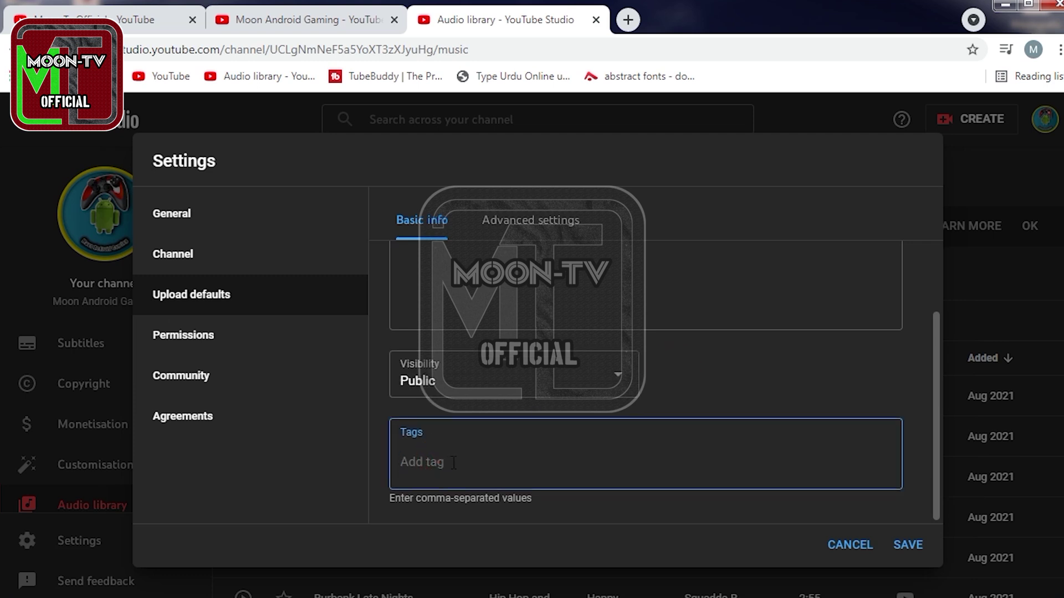
{"action": "left_click", "coordinate": [540, 222]}
Step: Set default video language to Urdu and title/description language to English, and save
{"action": "left_click", "coordinate": [619, 305]}
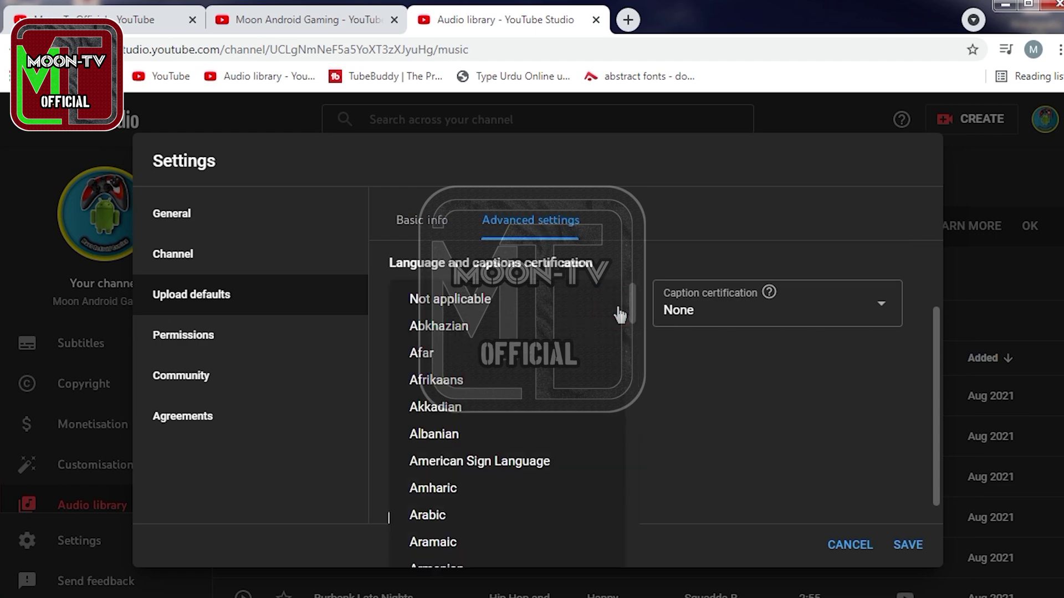
{"action": "left_click_drag", "start_coordinate": [631, 306], "coordinate": [633, 533]}
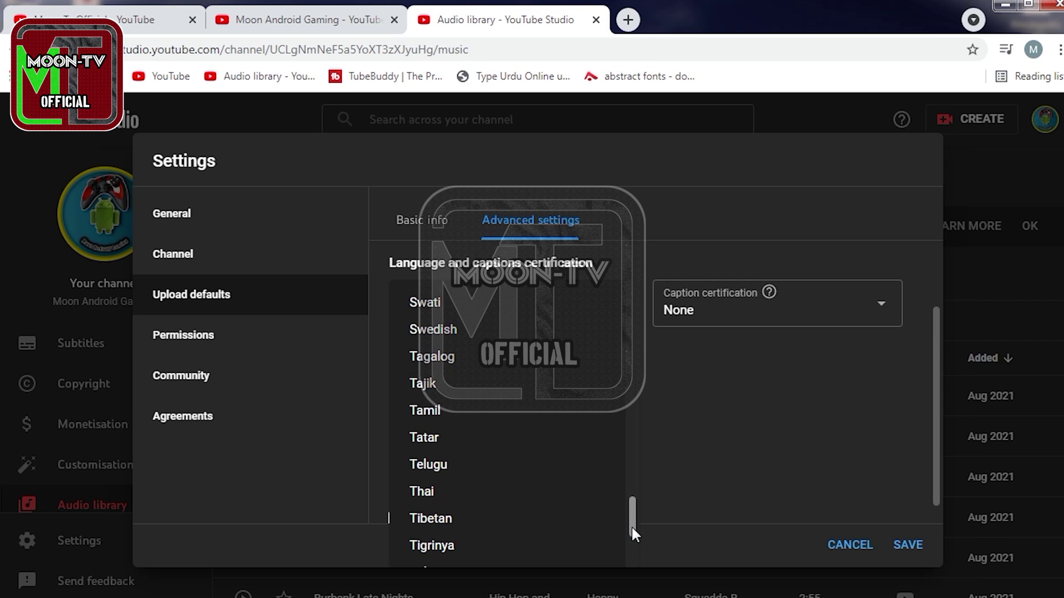
{"action": "scroll", "coordinate": [499, 413], "scroll_direction": "down", "scroll_amount": 3}
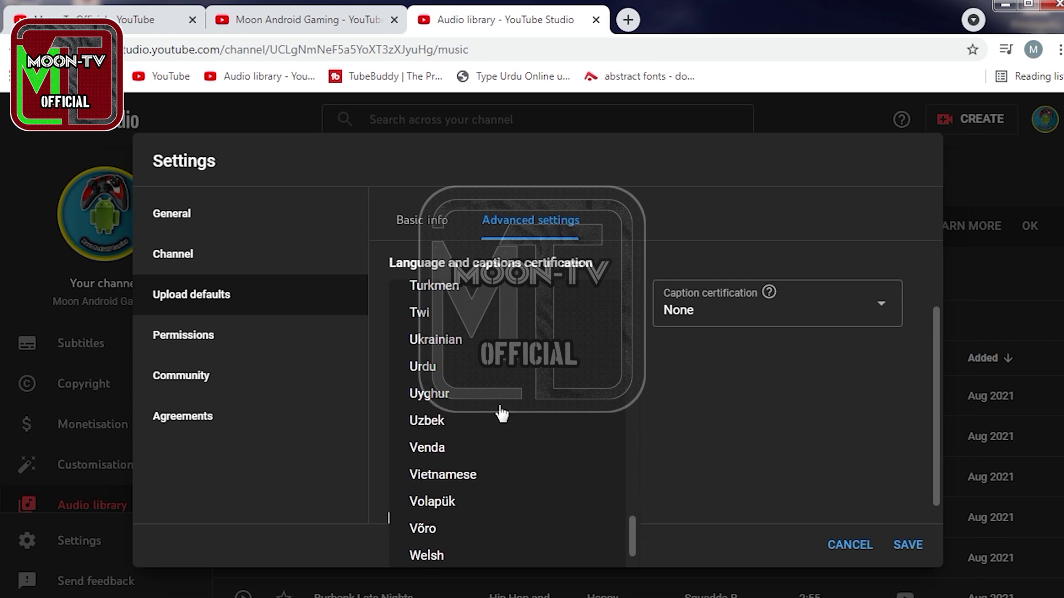
{"action": "left_click", "coordinate": [429, 363]}
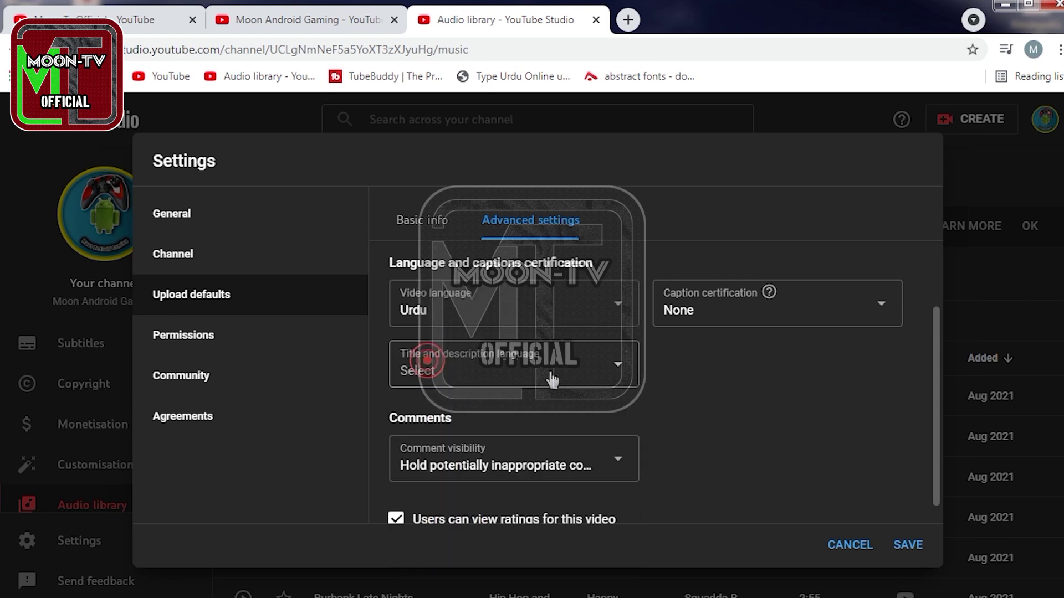
{"action": "left_click", "coordinate": [625, 369]}
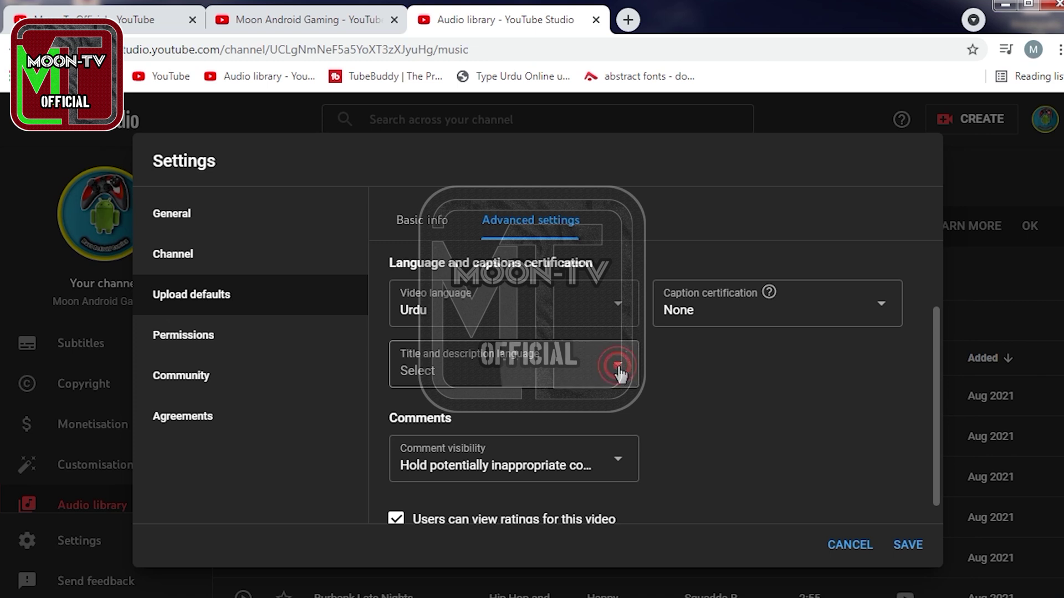
{"action": "left_click_drag", "start_coordinate": [630, 114], "coordinate": [630, 183]}
{"action": "left_click", "coordinate": [437, 246]}
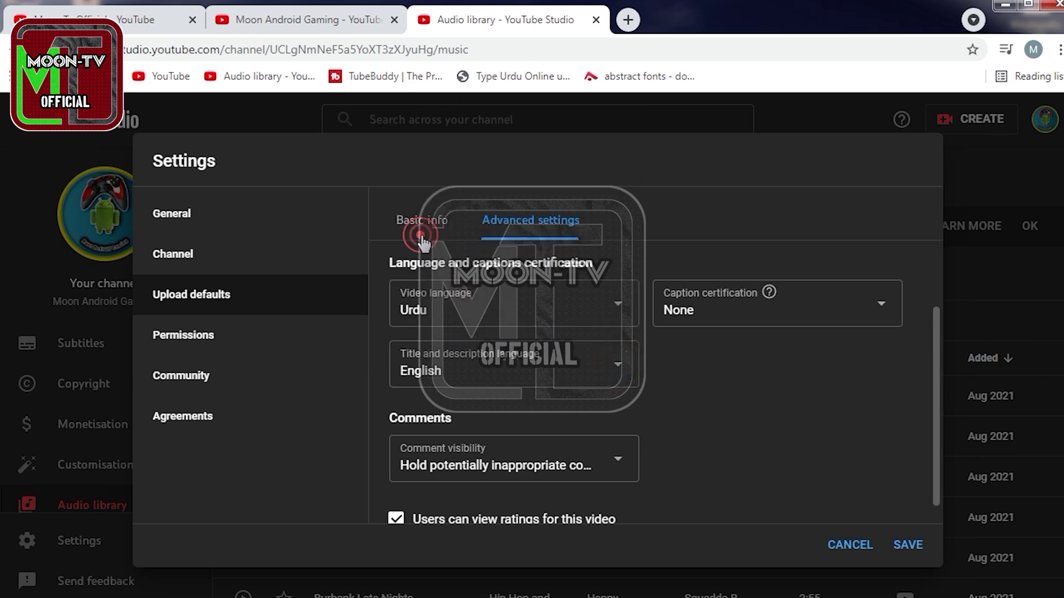
{"action": "left_click", "coordinate": [906, 545]}
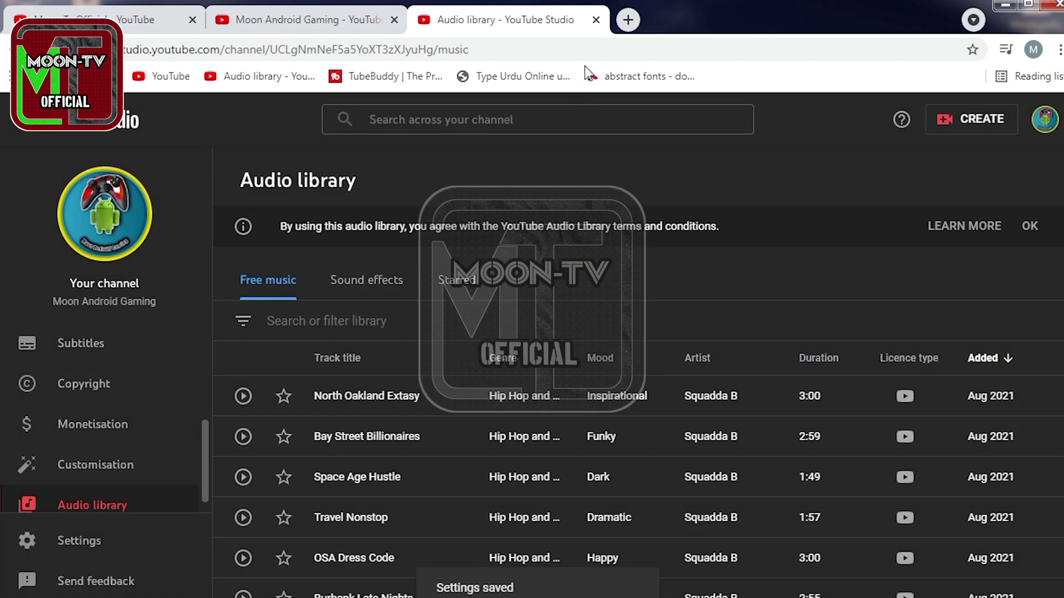
Step: Upload the 'Candy Crash Leval. 1' video file from the computer via Create > Upload video
{"action": "left_click", "coordinate": [595, 20]}
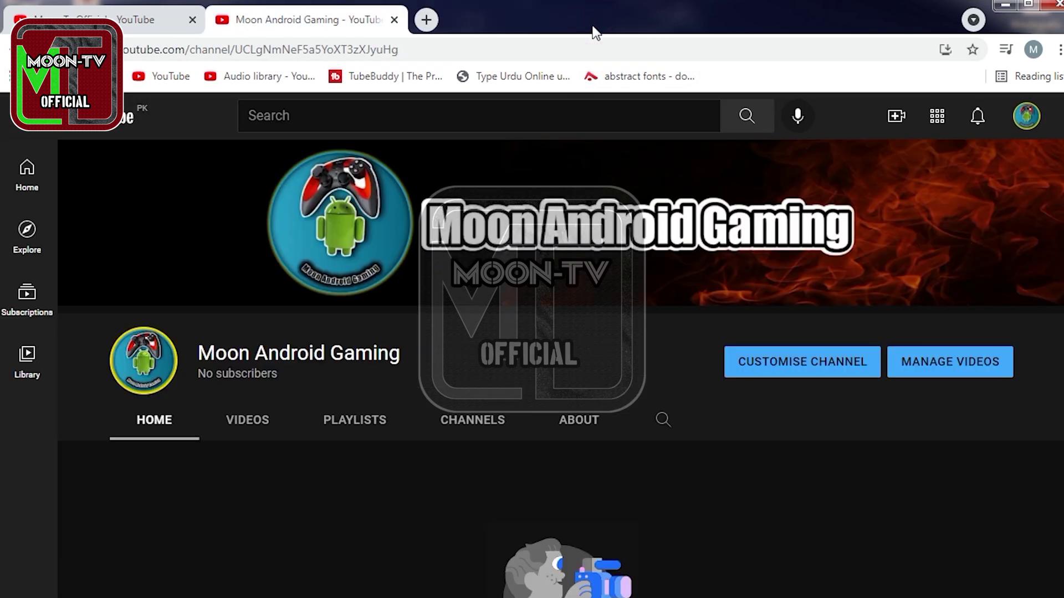
{"action": "scroll", "coordinate": [547, 473], "scroll_direction": "down", "scroll_amount": 5}
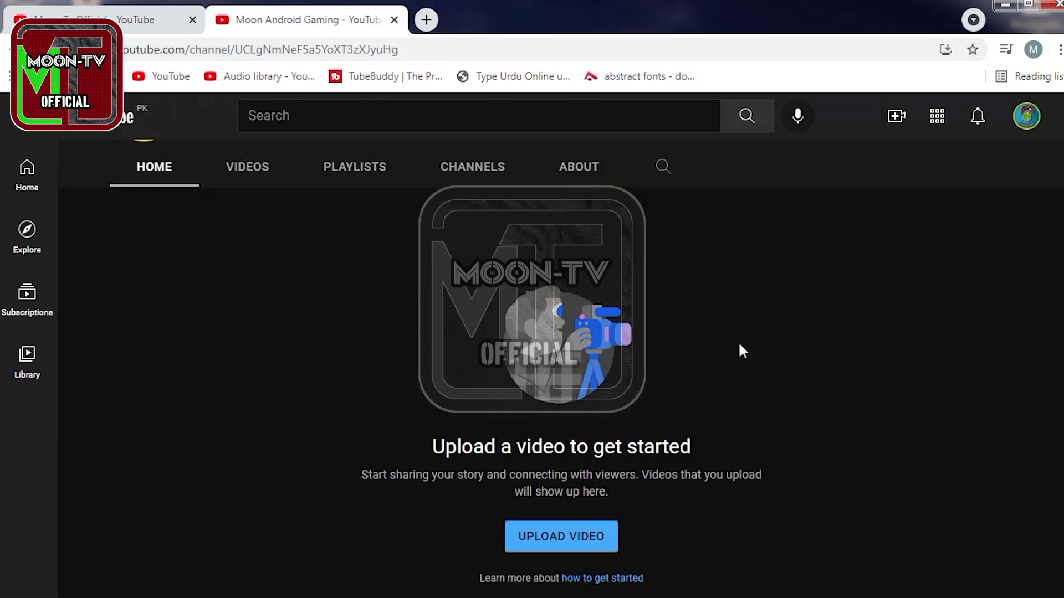
{"action": "left_click", "coordinate": [897, 118]}
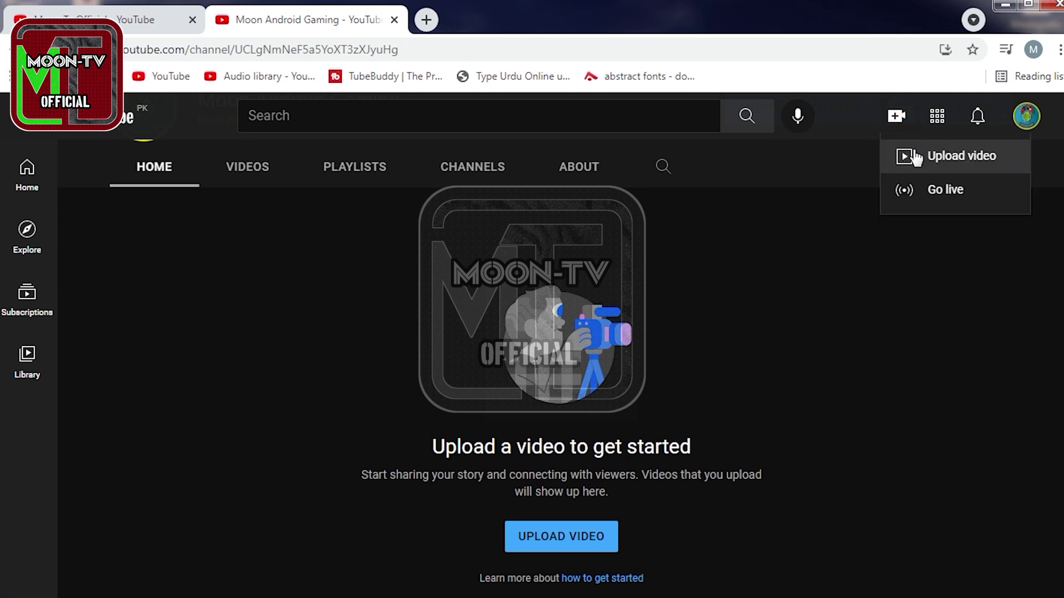
{"action": "left_click", "coordinate": [561, 542]}
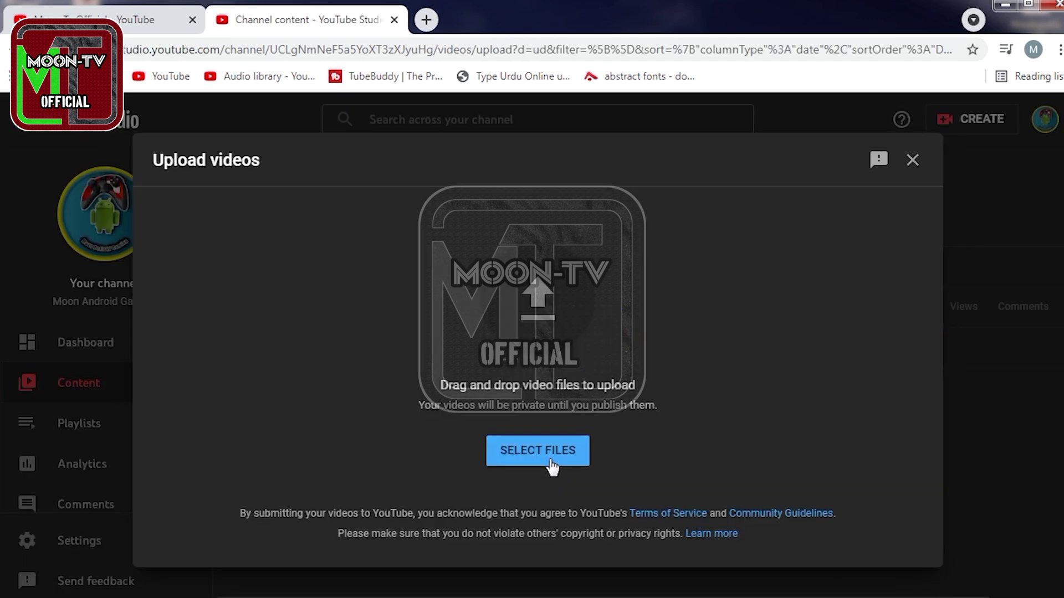
{"action": "left_click", "coordinate": [544, 452]}
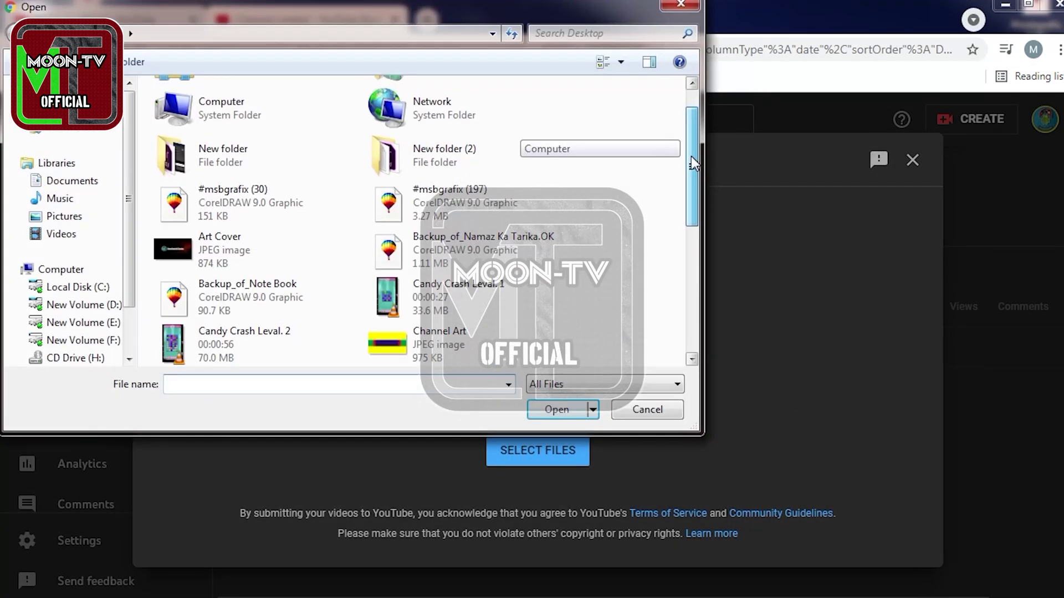
{"action": "left_click_drag", "start_coordinate": [693, 163], "coordinate": [690, 178]}
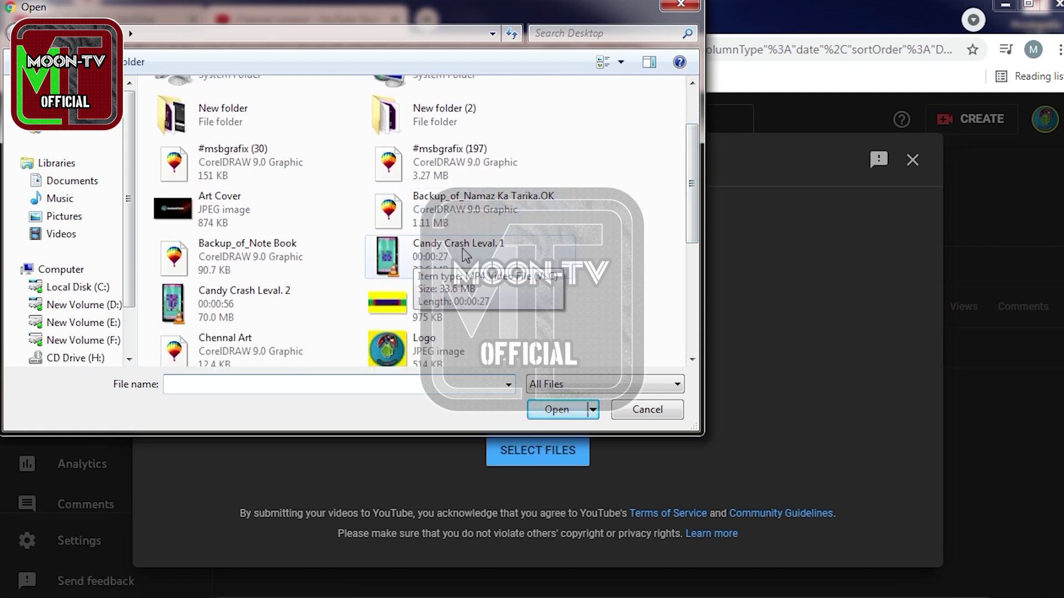
{"action": "left_click", "coordinate": [420, 260]}
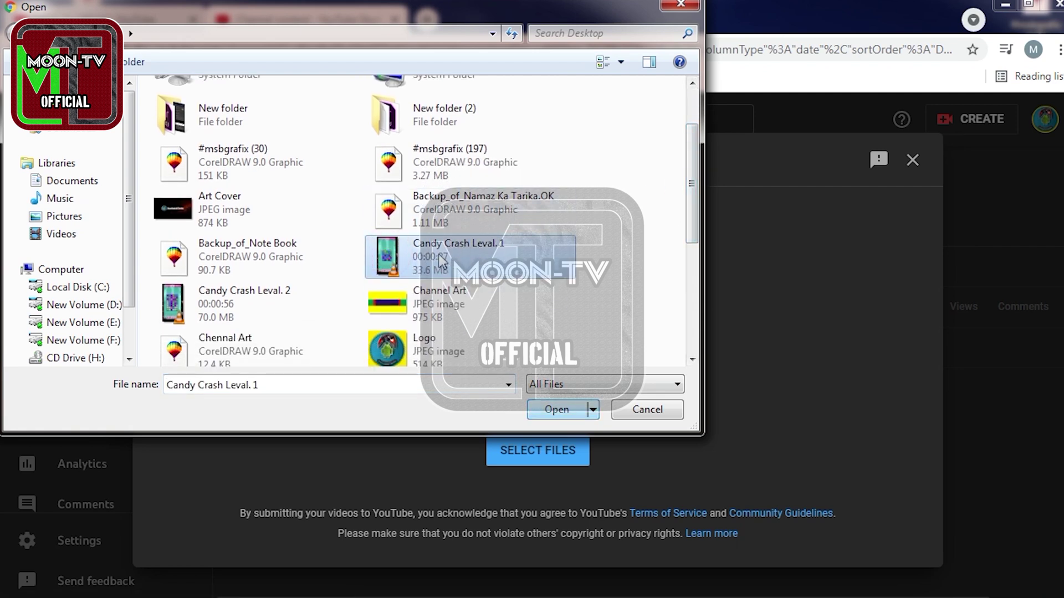
{"action": "left_click", "coordinate": [554, 411]}
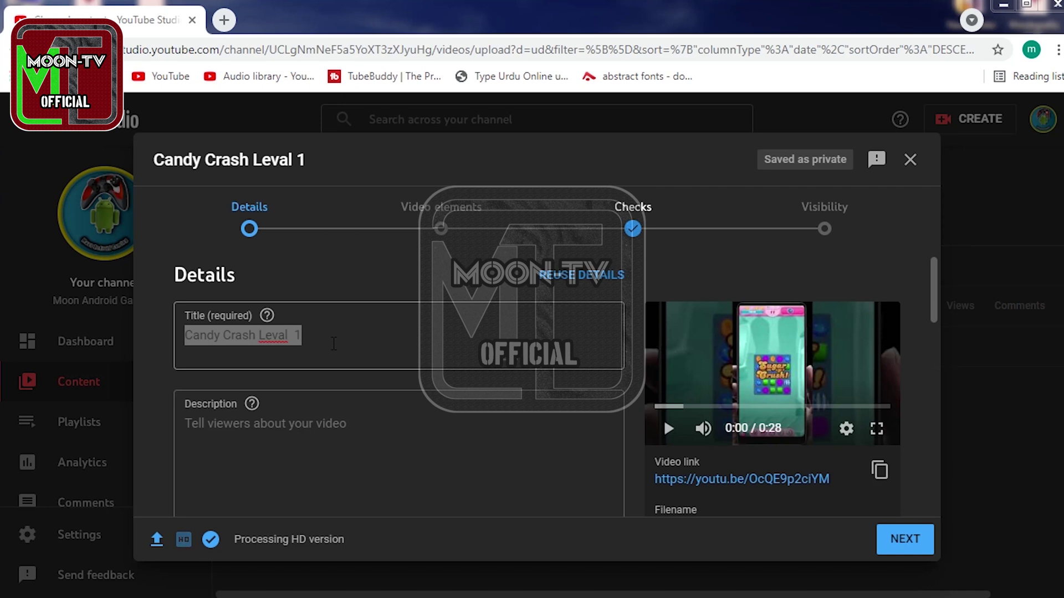
Step: Retitle the video 'Candy Crash Leval .1 Moon Android Gaming' by adding a period and the channel name
{"action": "left_click", "coordinate": [334, 343]}
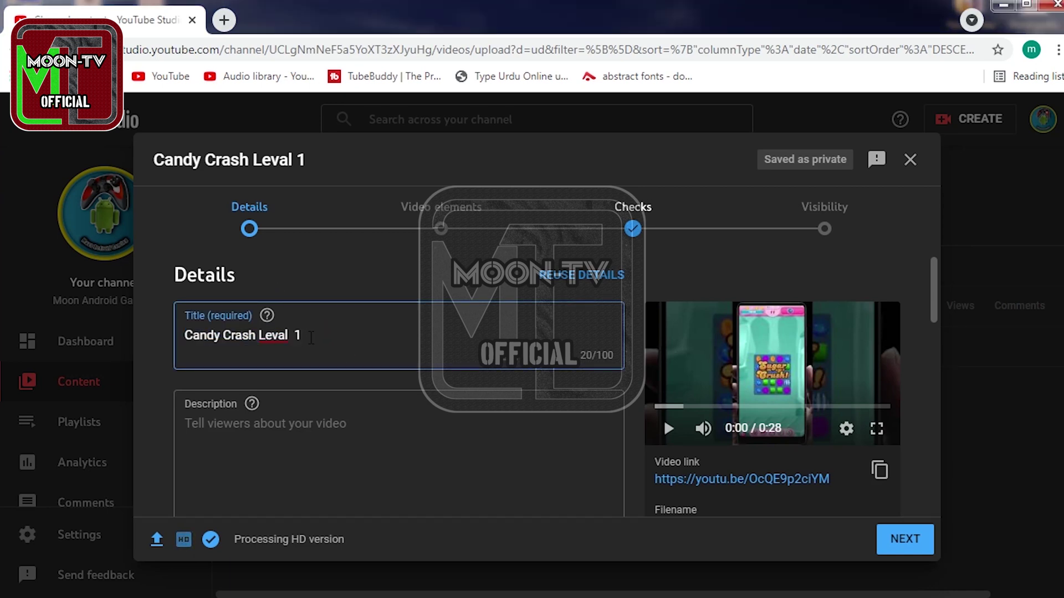
{"action": "key", "text": "Left"}
{"action": "type", "text": "."}
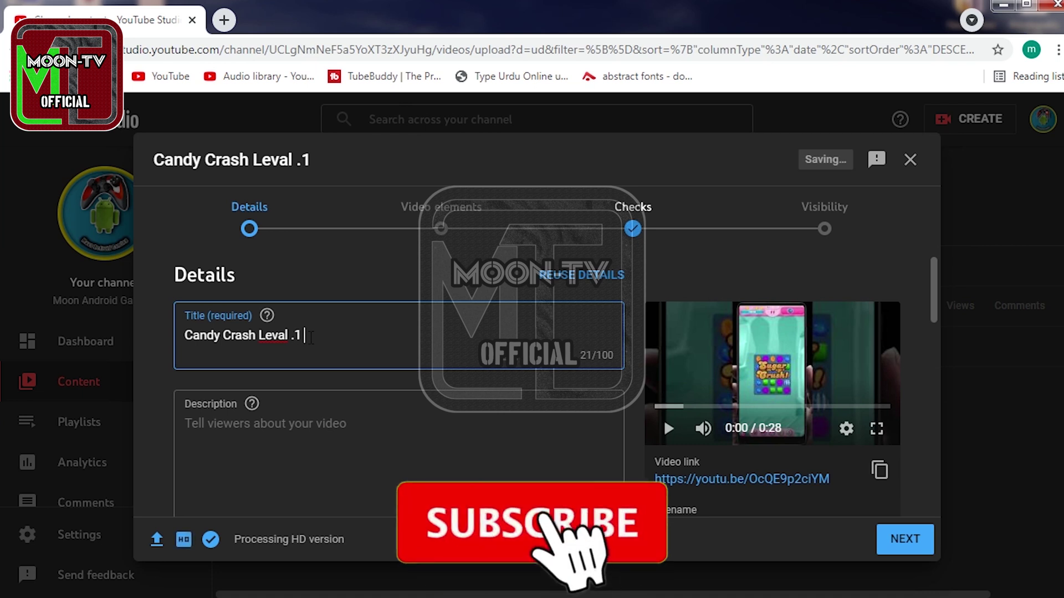
{"action": "left_click", "coordinate": [311, 337]}
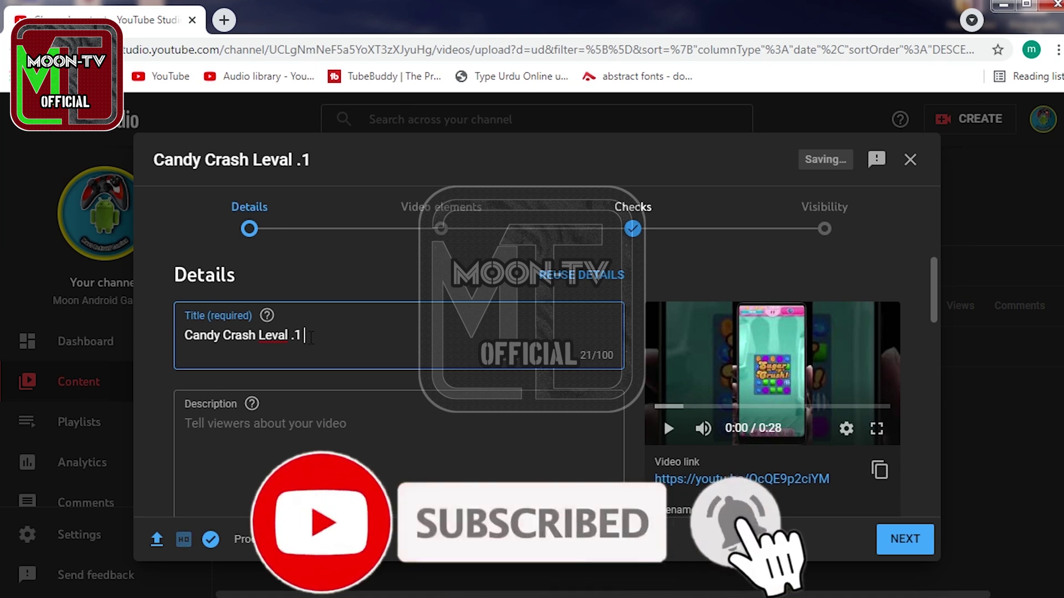
{"action": "type", "text": "Moon Android Gaming"}
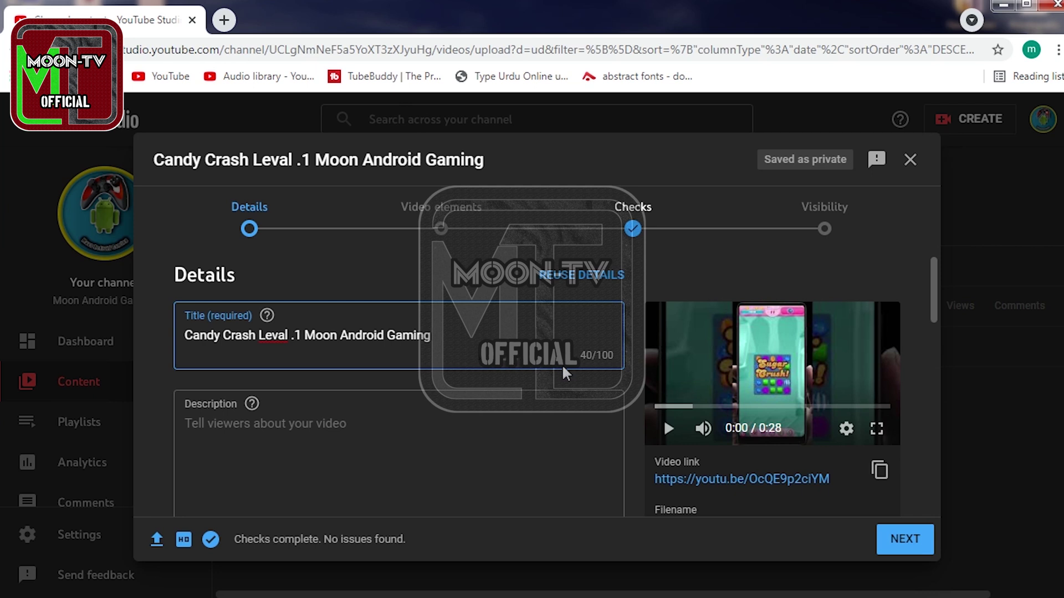
{"action": "left_click", "coordinate": [330, 430]}
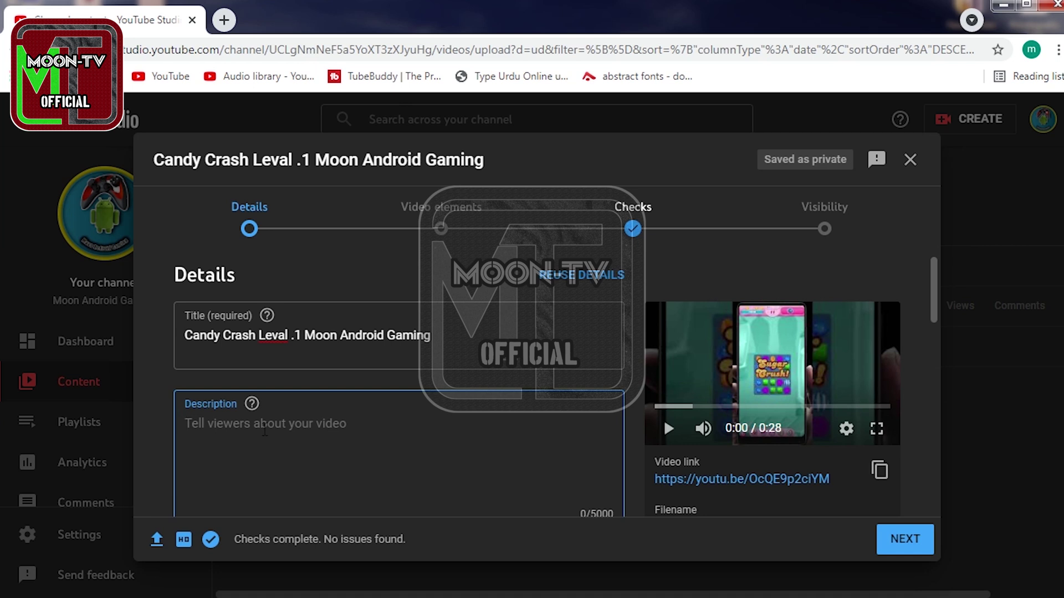
Step: Paste the hashtags #shorts, #youtubeshorts and #candycrash into the description
{"action": "type", "text": "#shorts #youtubeshorts #candycrash"}
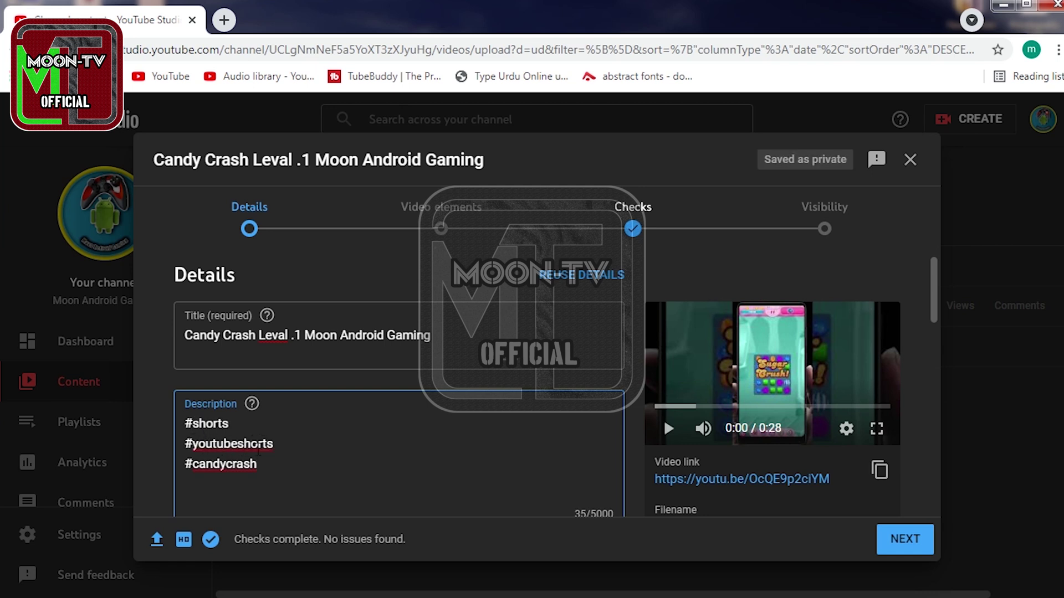
{"action": "scroll", "coordinate": [379, 350], "scroll_direction": "down", "scroll_amount": 3}
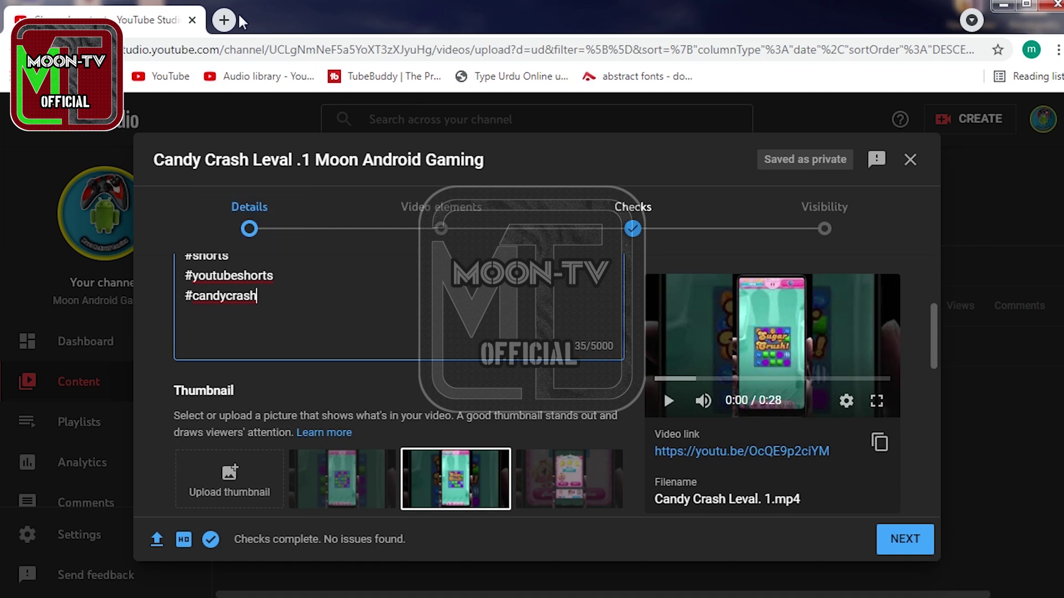
Step: Copy the Moon Tv Official channel URL from YouTube and paste it below the description hashtags
{"action": "left_click", "coordinate": [224, 20]}
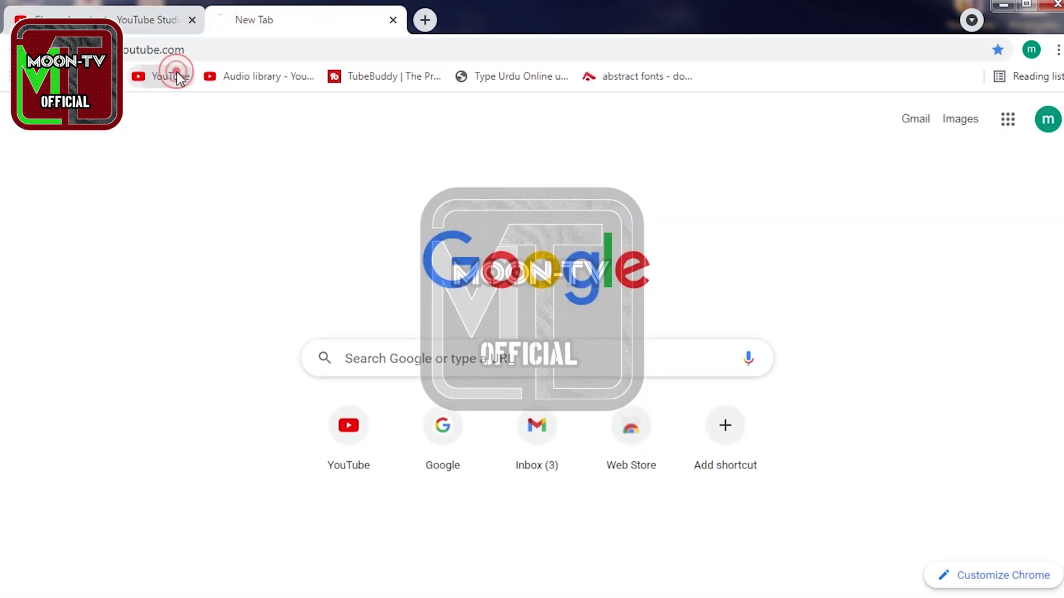
{"action": "left_click", "coordinate": [177, 77]}
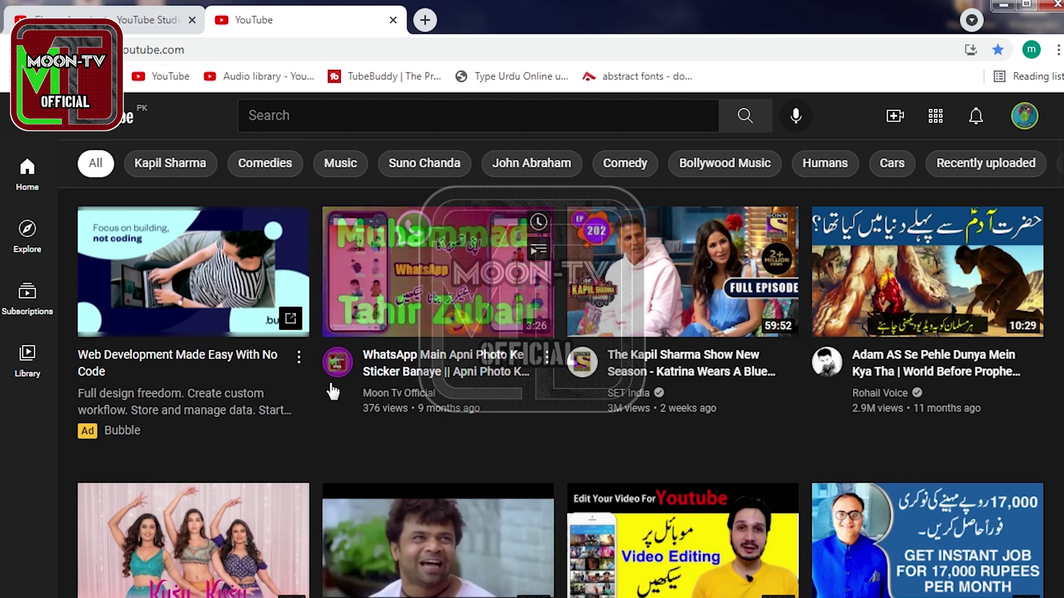
{"action": "left_click", "coordinate": [335, 379]}
{"action": "left_click", "coordinate": [327, 50]}
{"action": "key", "text": "ctrl+c"}
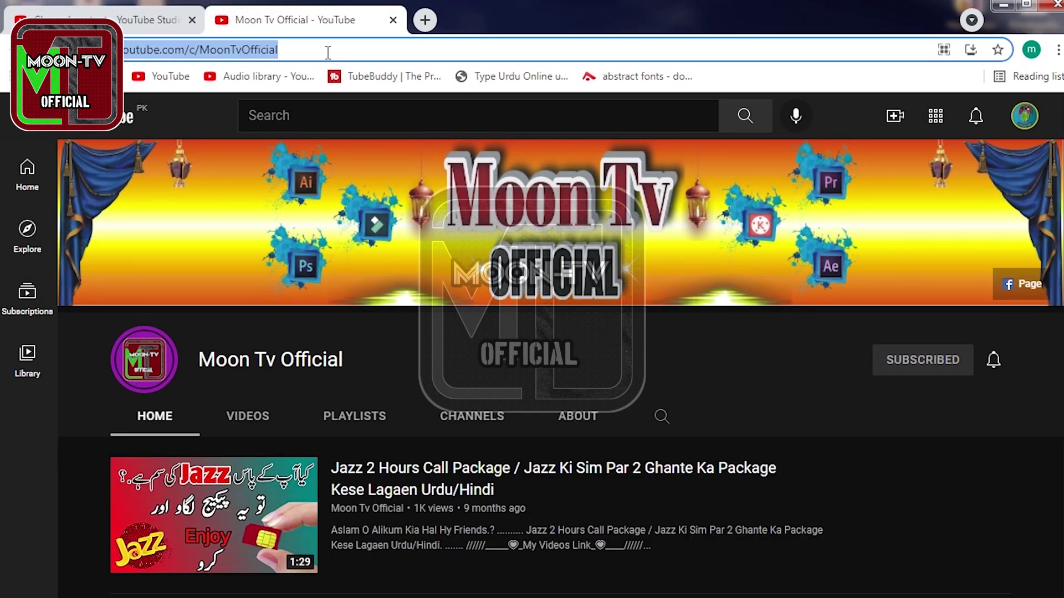
{"action": "left_click", "coordinate": [150, 19]}
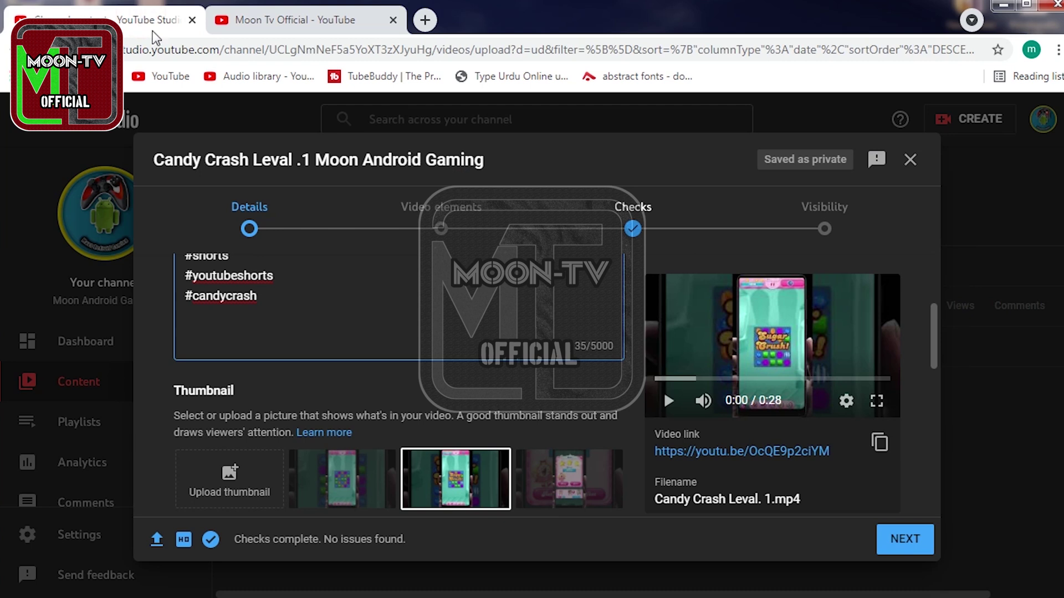
{"action": "left_click", "coordinate": [227, 320]}
{"action": "key", "text": "ctrl+v"}
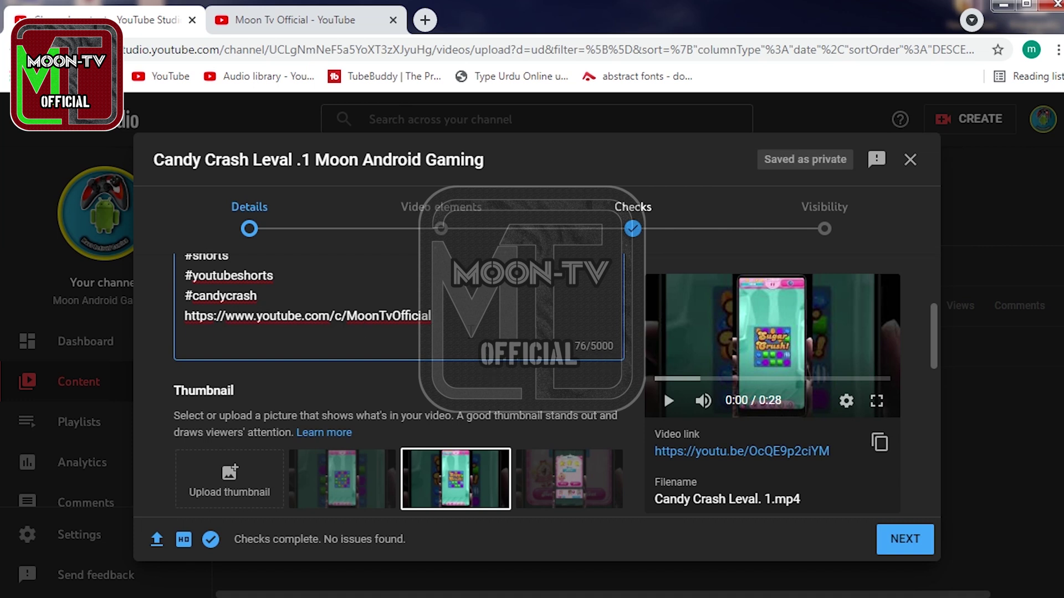
{"action": "scroll", "coordinate": [243, 338], "scroll_direction": "down", "scroll_amount": 3}
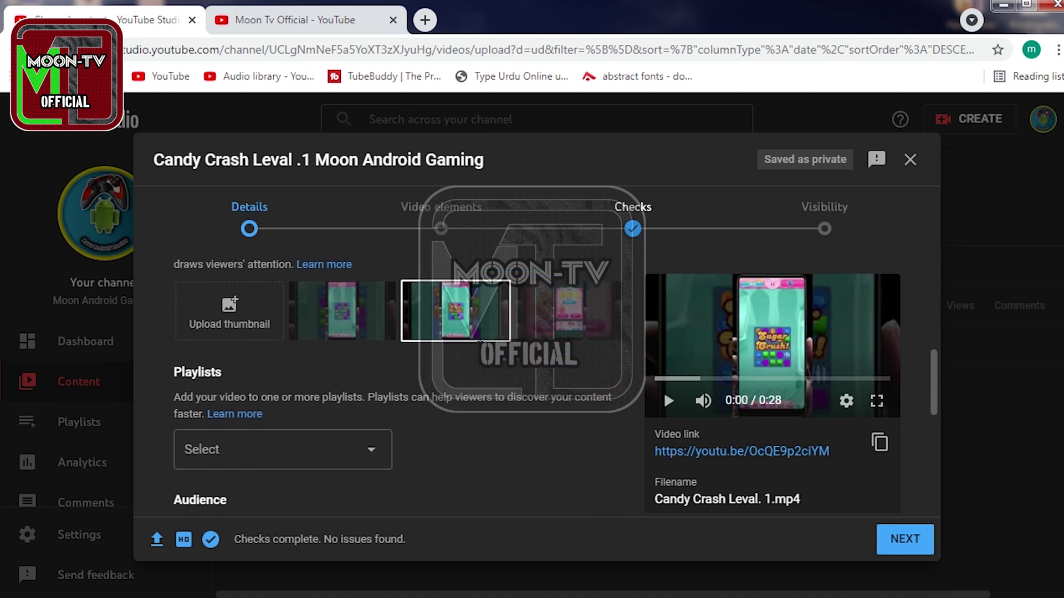
Step: Upload the Graphic1 Candy Crush Saga image as the video's custom thumbnail
{"action": "left_click", "coordinate": [232, 326]}
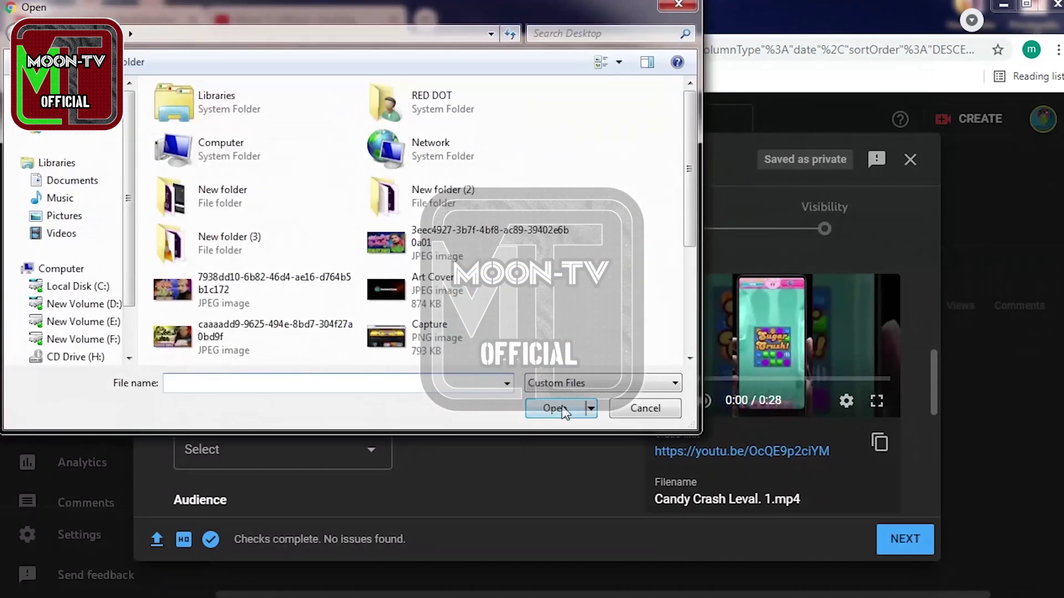
{"action": "left_click_drag", "start_coordinate": [689, 184], "coordinate": [690, 282]}
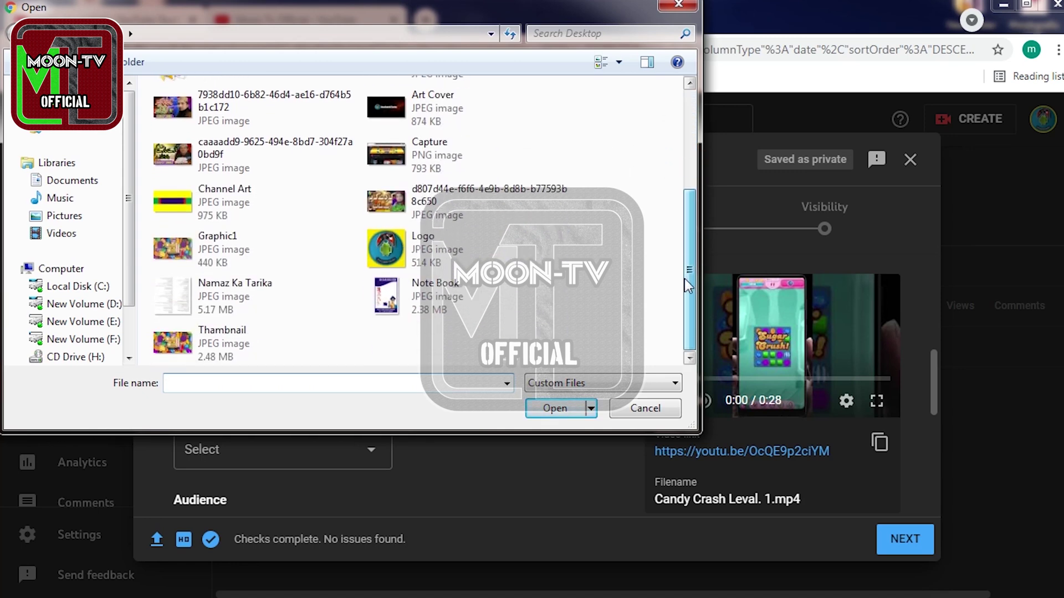
{"action": "scroll", "coordinate": [237, 354], "scroll_direction": "up", "scroll_amount": 1}
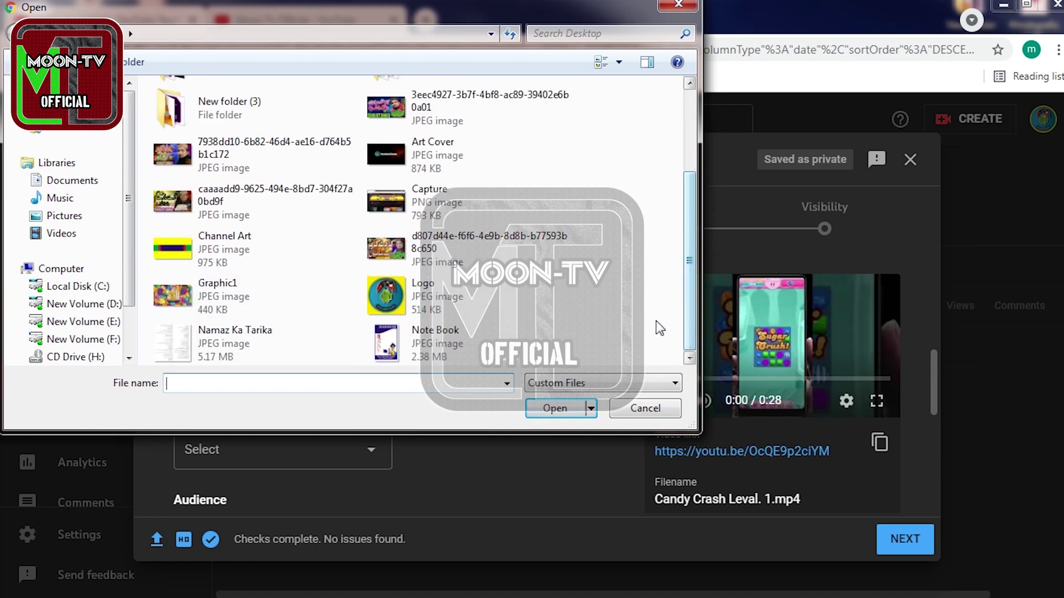
{"action": "left_click", "coordinate": [226, 310]}
{"action": "left_click", "coordinate": [554, 409]}
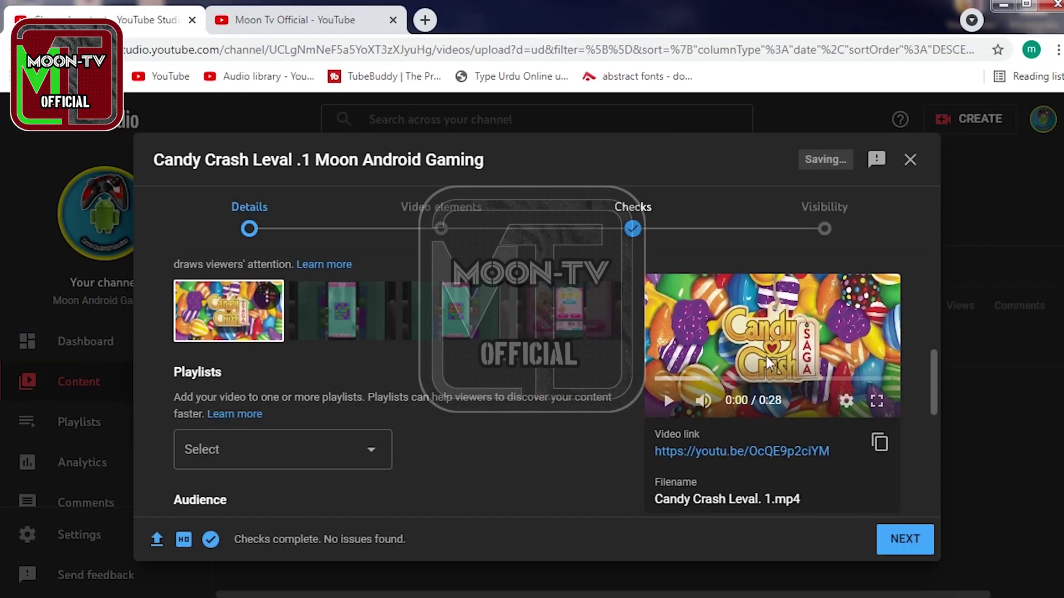
{"action": "scroll", "coordinate": [467, 378], "scroll_direction": "down", "scroll_amount": 1}
Step: Create a new playlist named 'Candy Crash' and add the video to it
{"action": "left_click", "coordinate": [349, 374]}
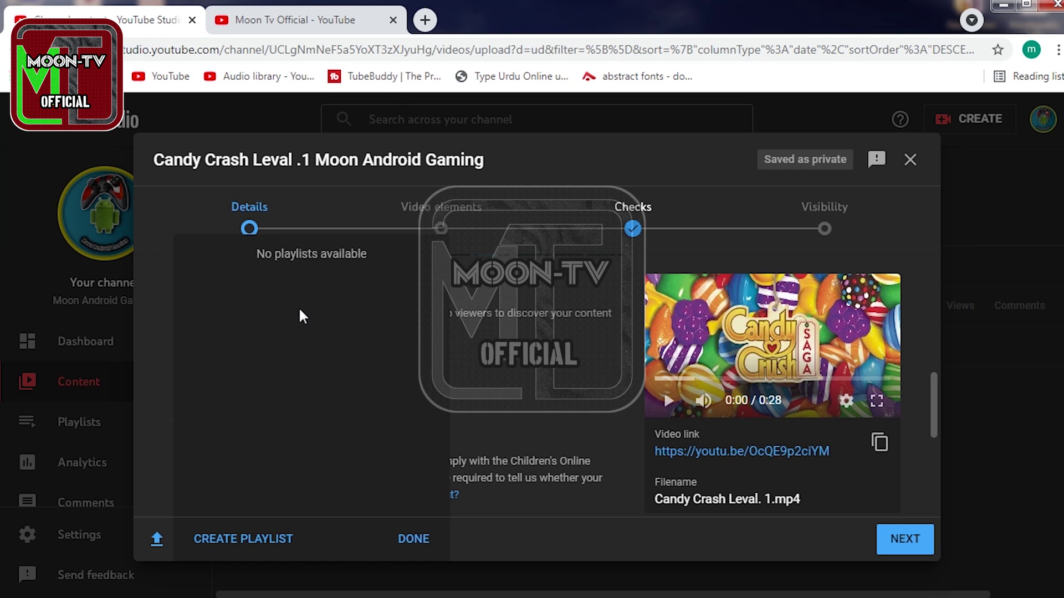
{"action": "left_click", "coordinate": [248, 540]}
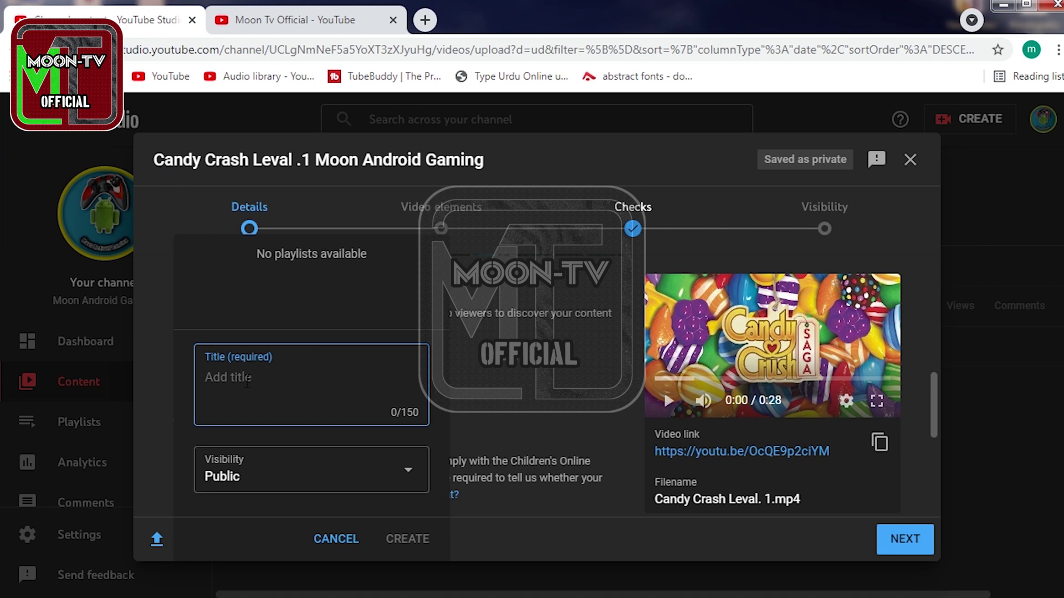
{"action": "type", "text": "Candy Crash"}
{"action": "left_click", "coordinate": [405, 544]}
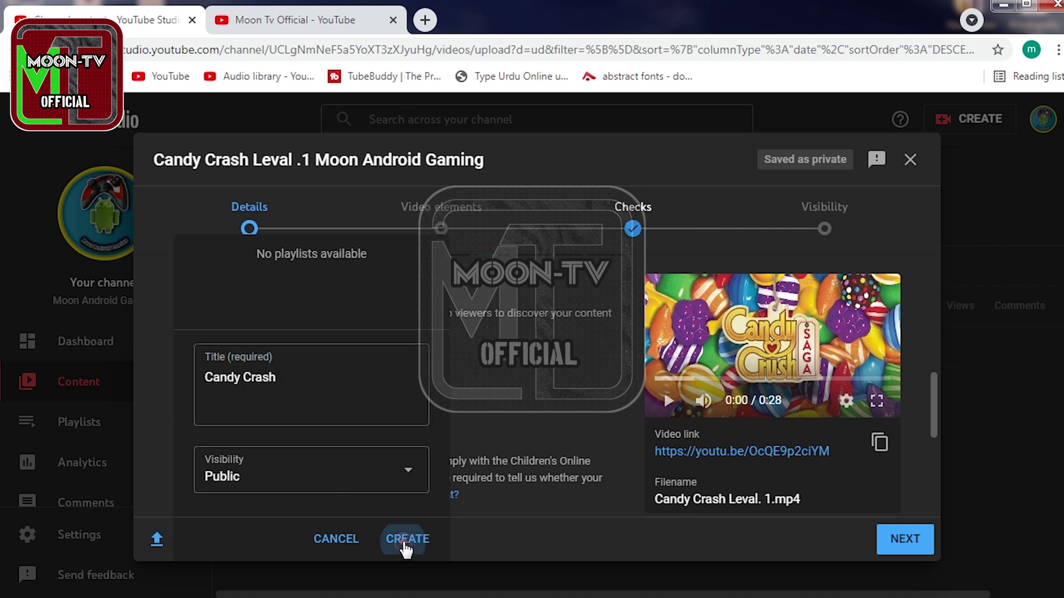
{"action": "left_click", "coordinate": [201, 256]}
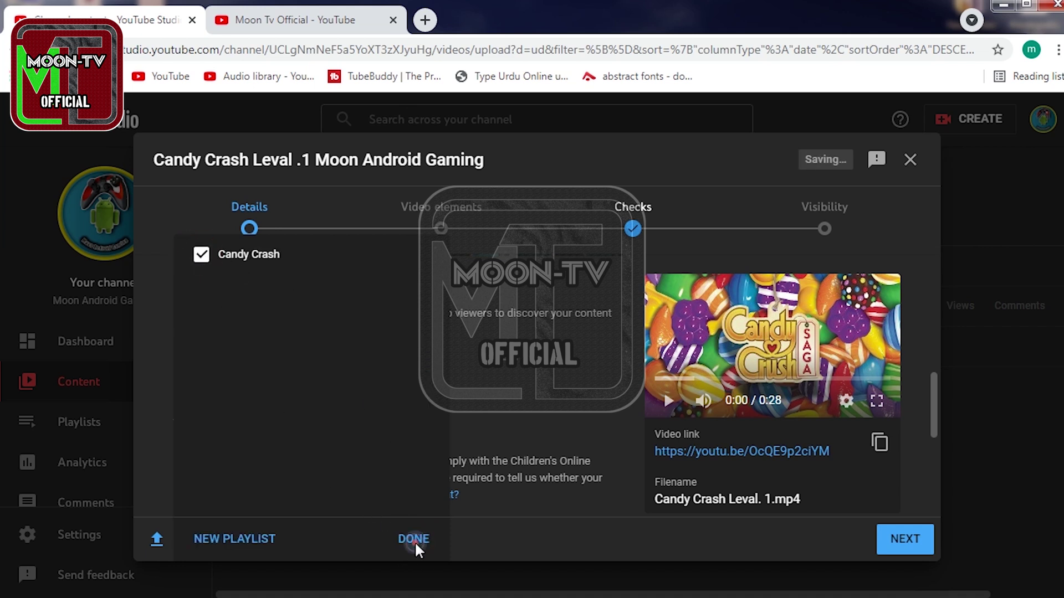
{"action": "left_click", "coordinate": [414, 539]}
{"action": "left_click", "coordinate": [340, 377]}
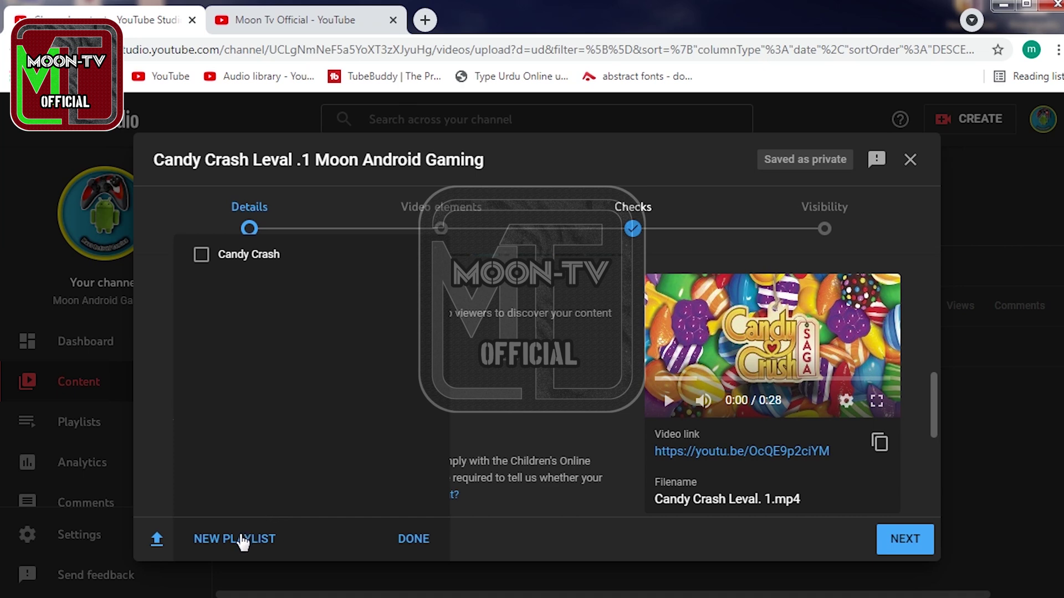
{"action": "left_click", "coordinate": [515, 385]}
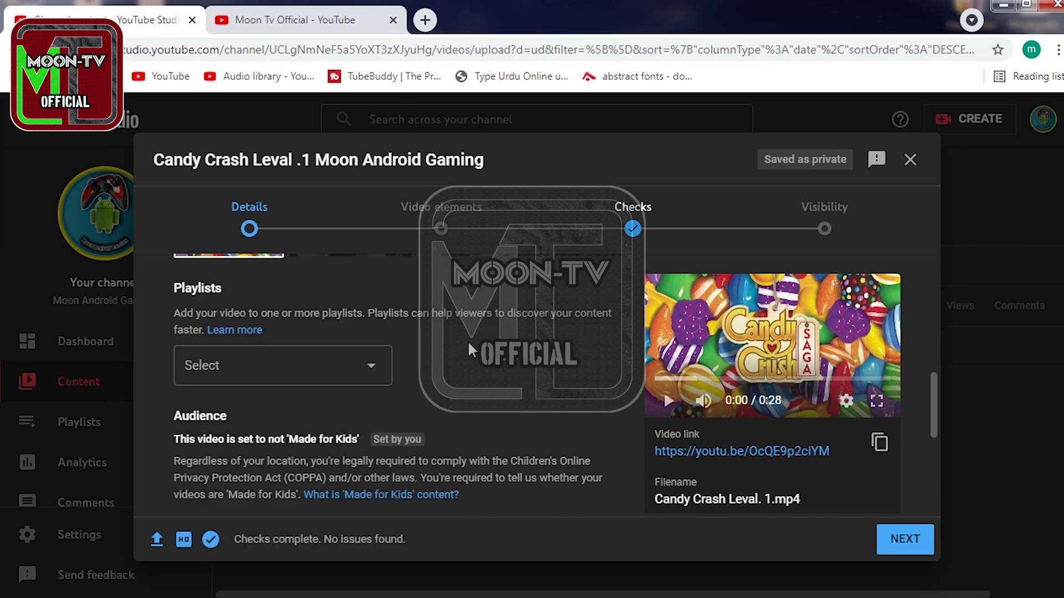
Step: Expand the age restriction options and leave the paid promotion box unticked
{"action": "scroll", "coordinate": [468, 343], "scroll_direction": "down", "scroll_amount": 5}
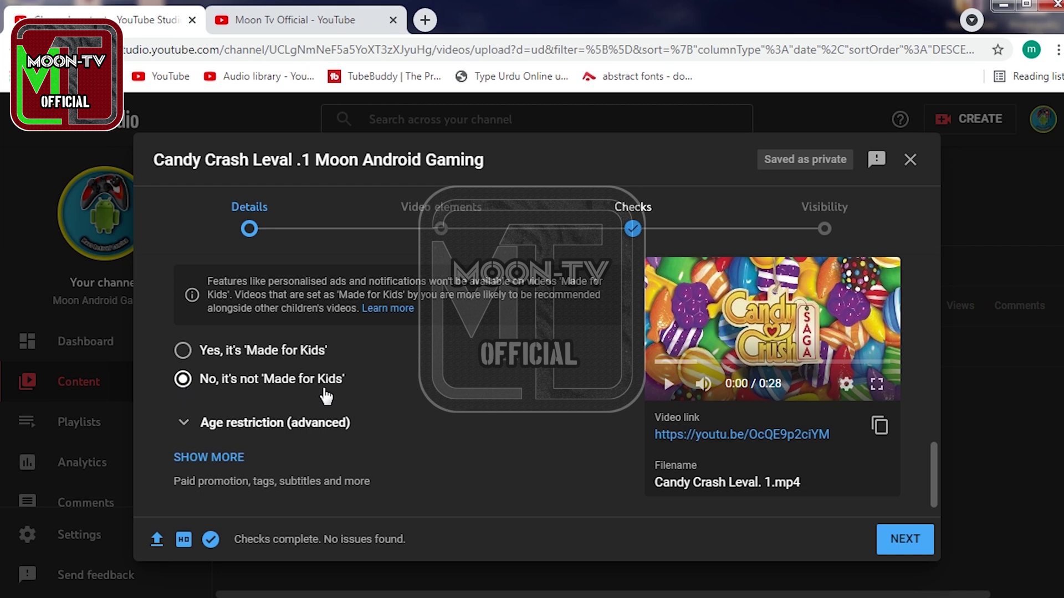
{"action": "left_click", "coordinate": [183, 423]}
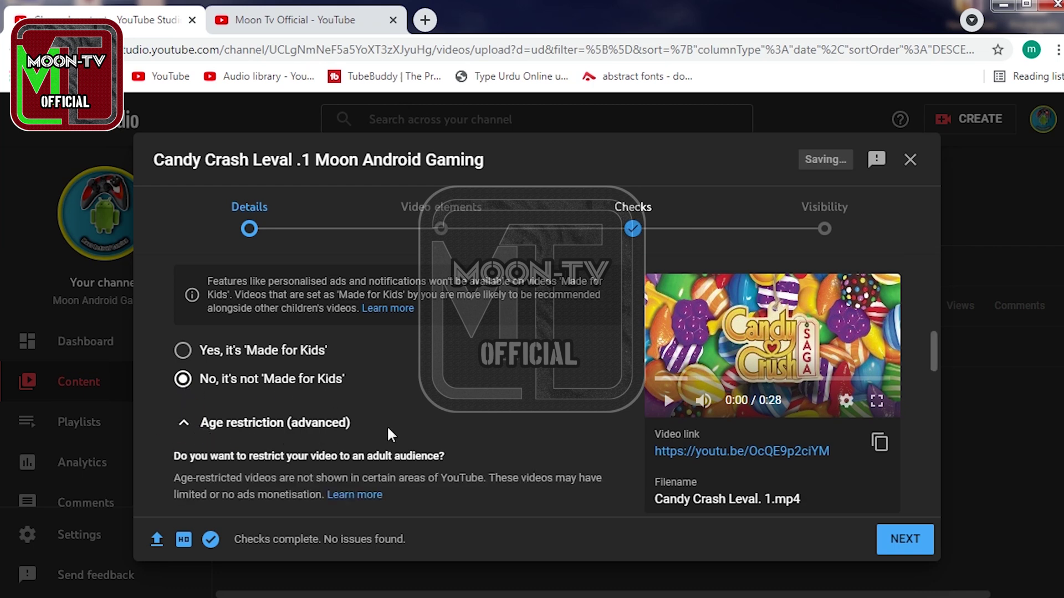
{"action": "scroll", "coordinate": [291, 443], "scroll_direction": "down", "scroll_amount": 3}
{"action": "scroll", "coordinate": [244, 375], "scroll_direction": "down", "scroll_amount": 4}
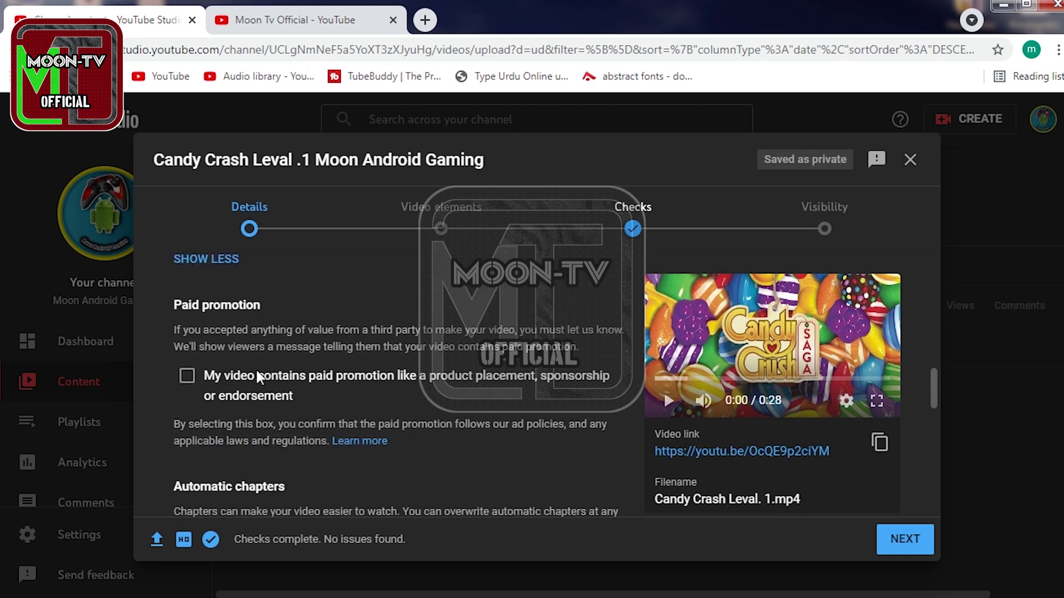
{"action": "scroll", "coordinate": [255, 368], "scroll_direction": "up", "scroll_amount": 3}
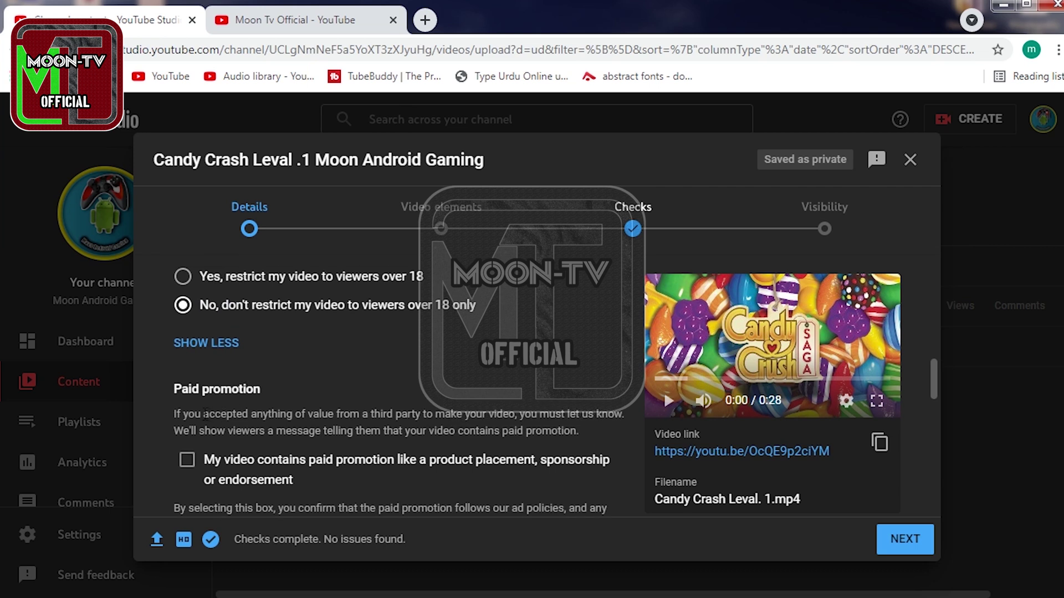
{"action": "scroll", "coordinate": [276, 383], "scroll_direction": "down", "scroll_amount": 2}
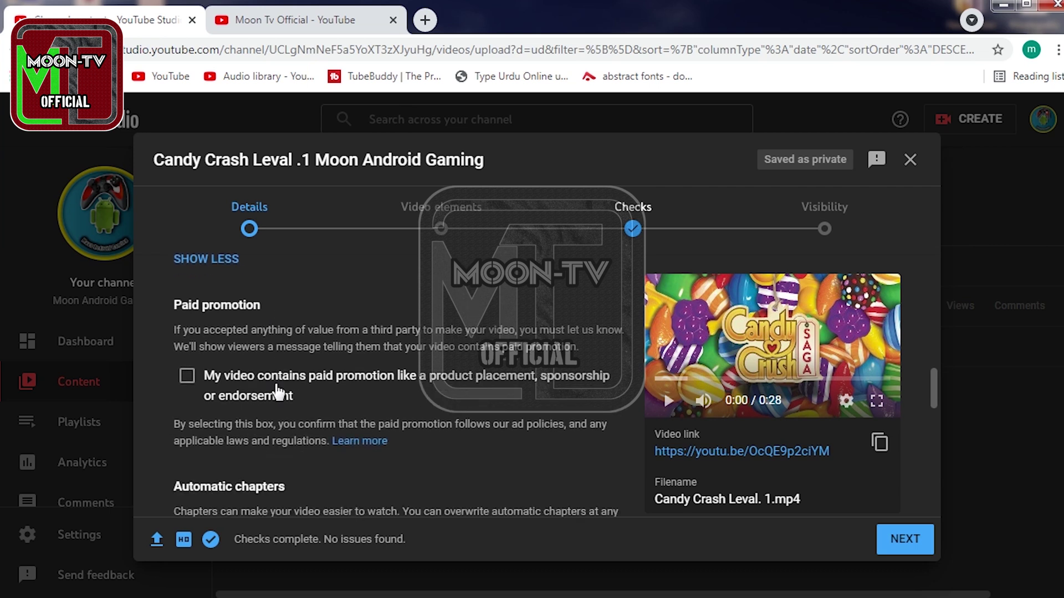
{"action": "left_click", "coordinate": [187, 377]}
{"action": "left_click", "coordinate": [188, 378]}
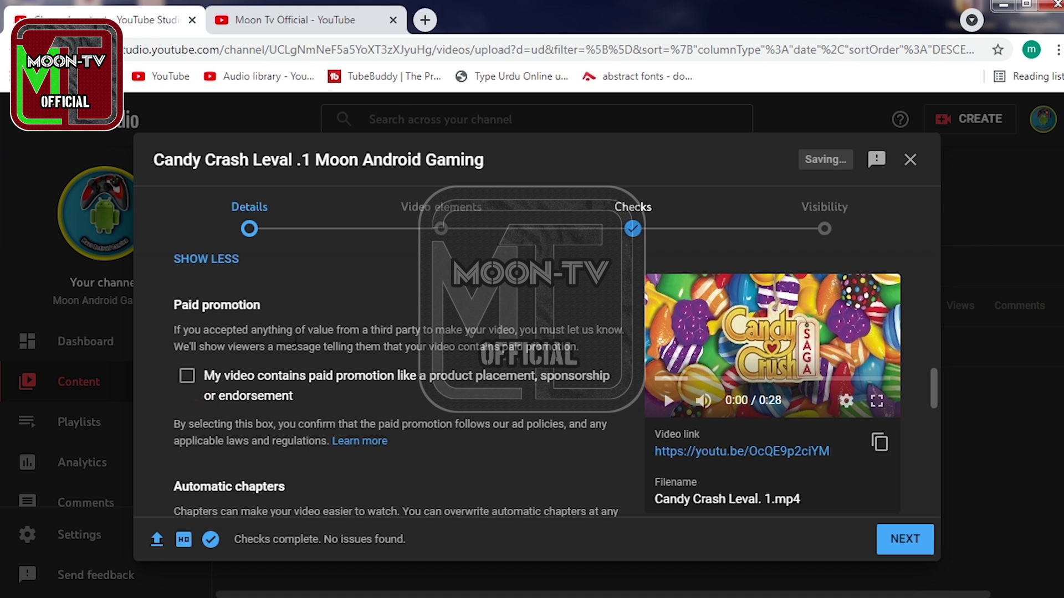
{"action": "scroll", "coordinate": [295, 343], "scroll_direction": "down", "scroll_amount": 5}
{"action": "left_click", "coordinate": [305, 350]}
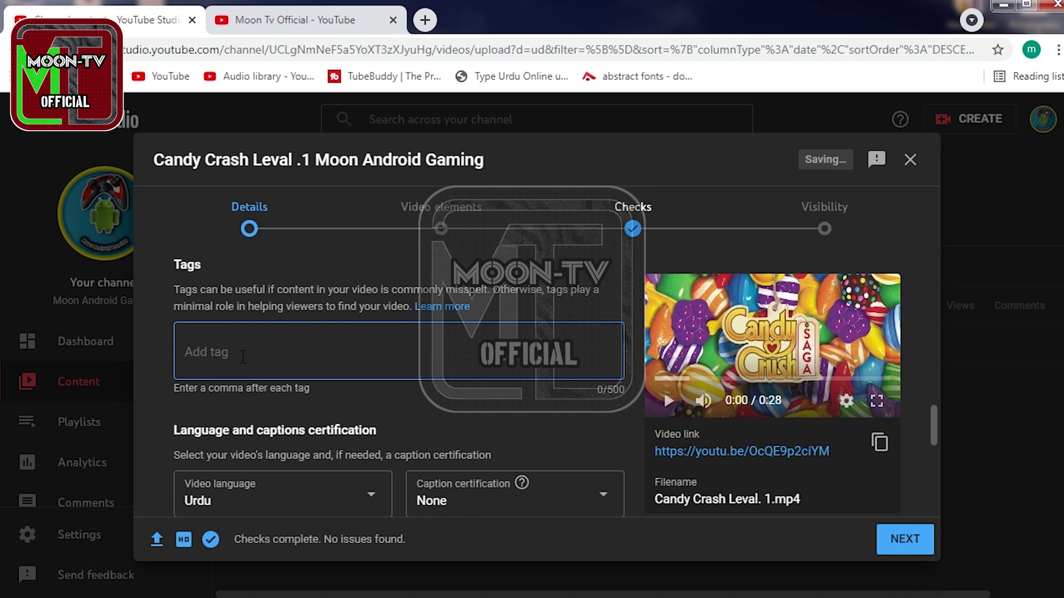
Step: Add tags Candy Crash, Moon Android Gaming, GAME, android game, mobile game and gaming
{"action": "left_click_drag", "start_coordinate": [154, 160], "coordinate": [224, 363]}
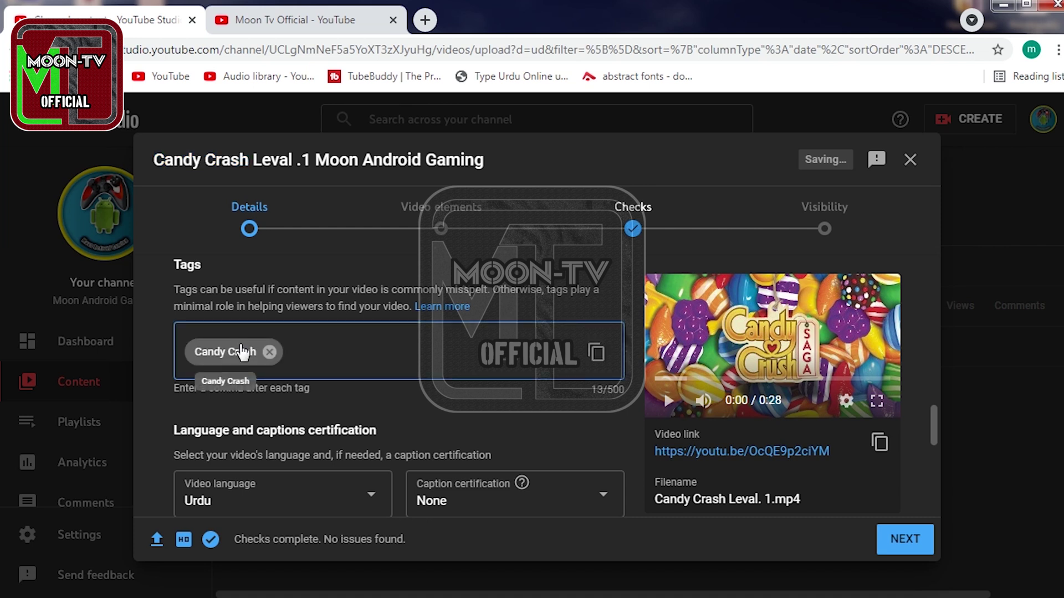
{"action": "left_click_drag", "start_coordinate": [314, 161], "coordinate": [464, 170]}
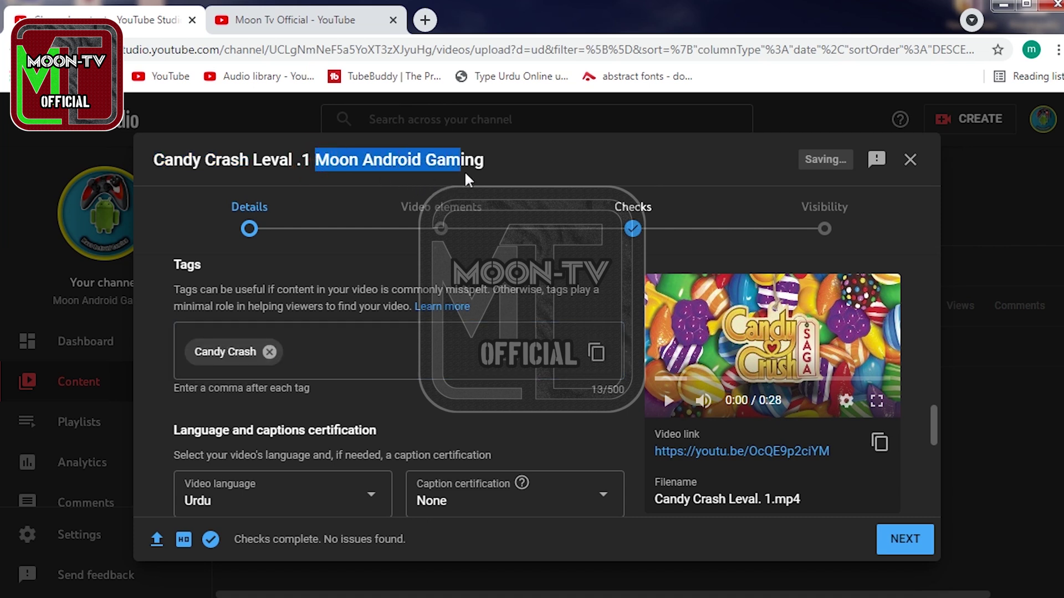
{"action": "left_click", "coordinate": [371, 335]}
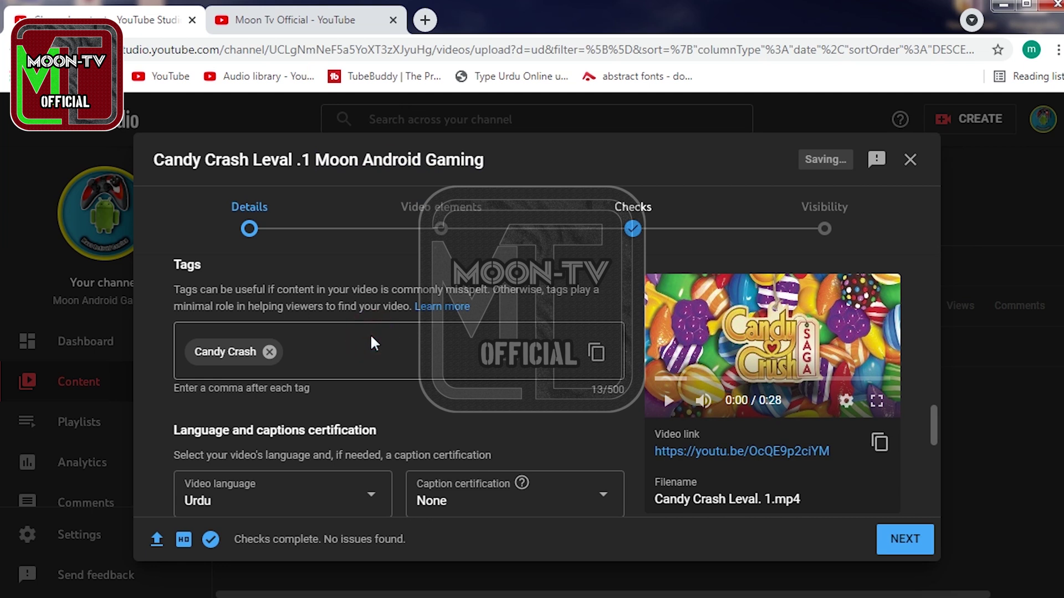
{"action": "type", "text": "Moon Android Gaming"}
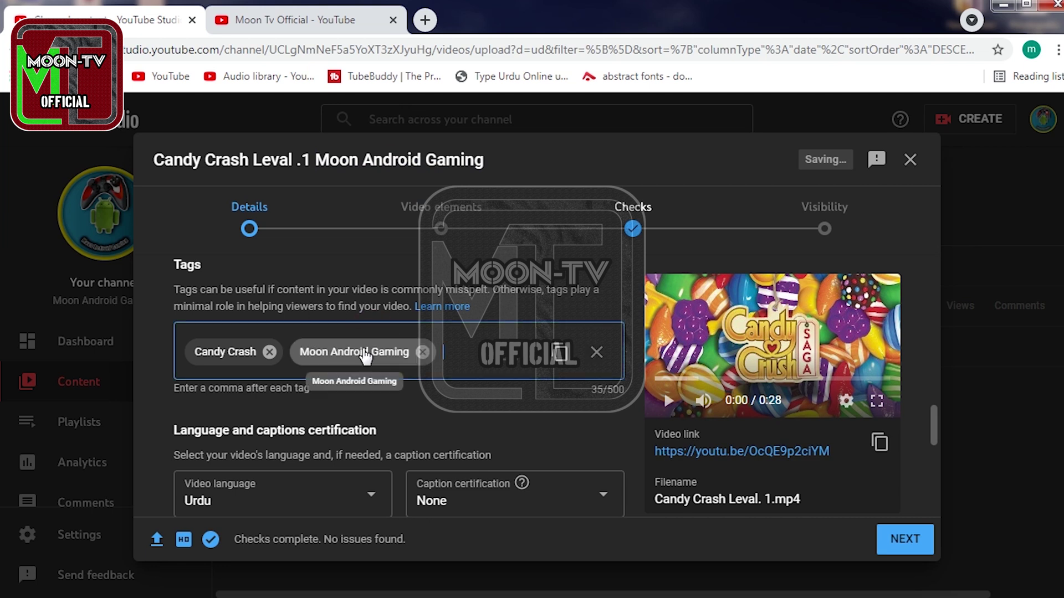
{"action": "type", "text": "GAME, android game, mobile game, gaming"}
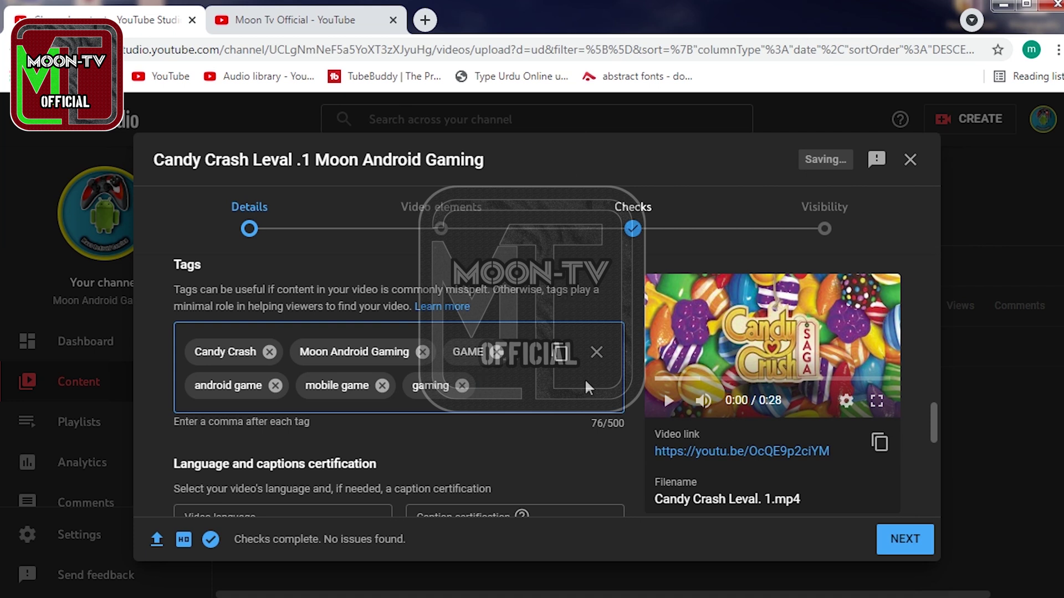
{"action": "scroll", "coordinate": [585, 388], "scroll_direction": "down", "scroll_amount": 3}
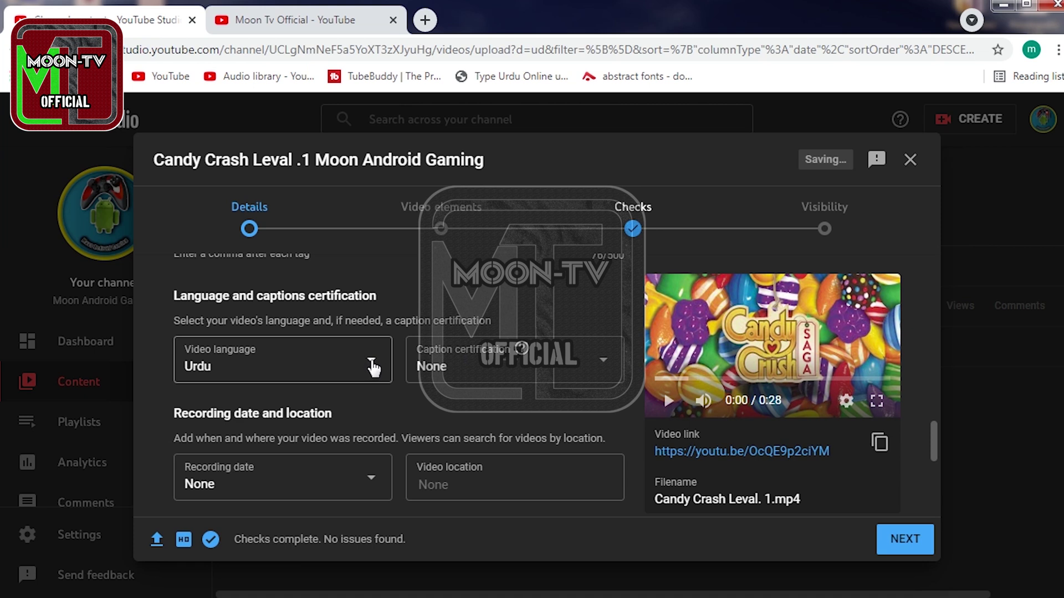
Step: Enter 'pak' as the recording location and keep the Standard YouTube Licence
{"action": "scroll", "coordinate": [372, 366], "scroll_direction": "down", "scroll_amount": 2}
{"action": "left_click", "coordinate": [496, 398]}
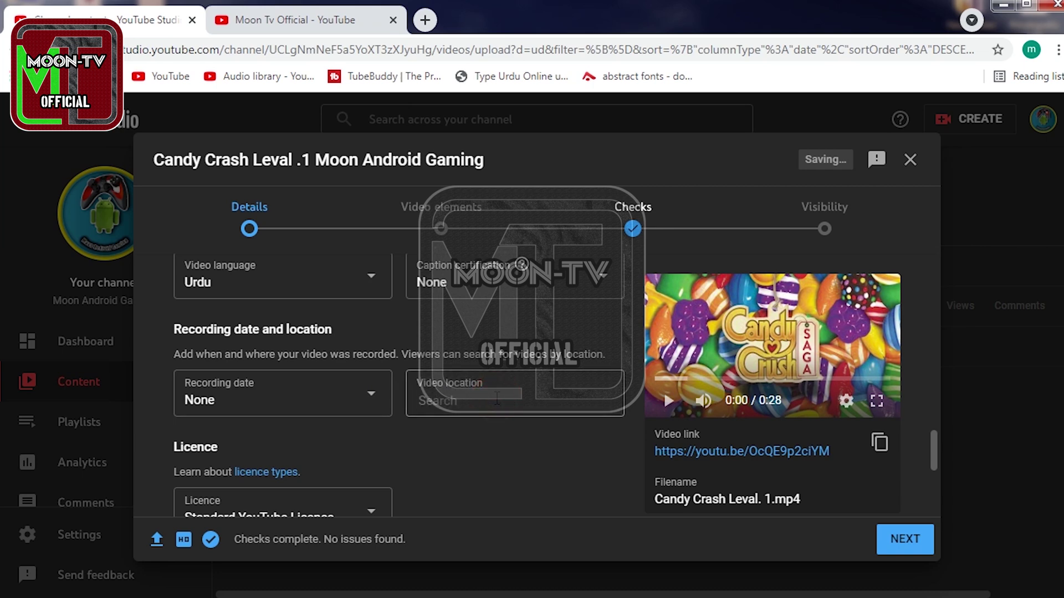
{"action": "type", "text": "pak"}
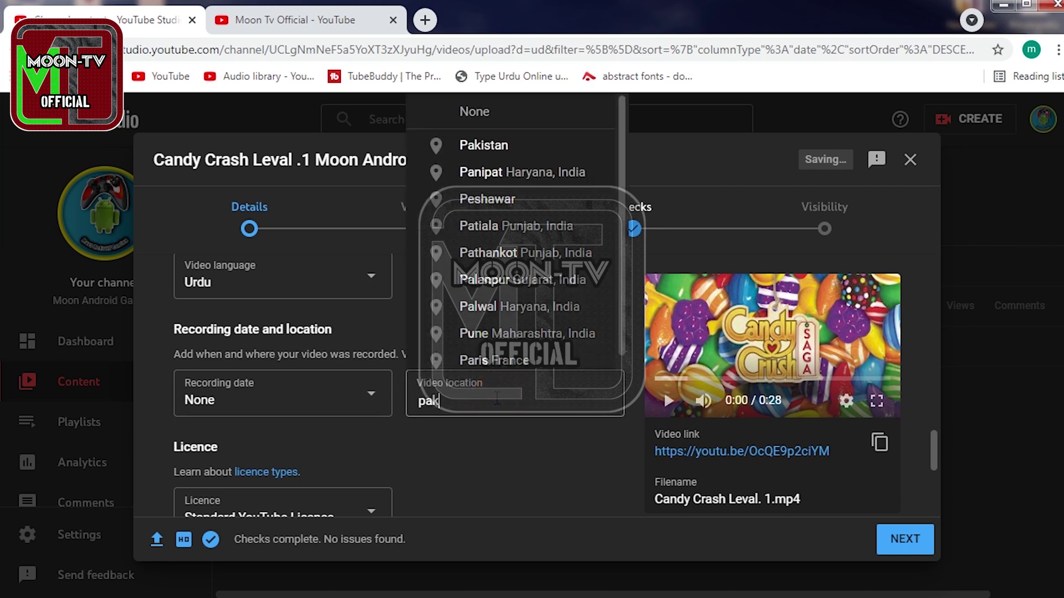
{"action": "scroll", "coordinate": [363, 339], "scroll_direction": "down", "scroll_amount": 3}
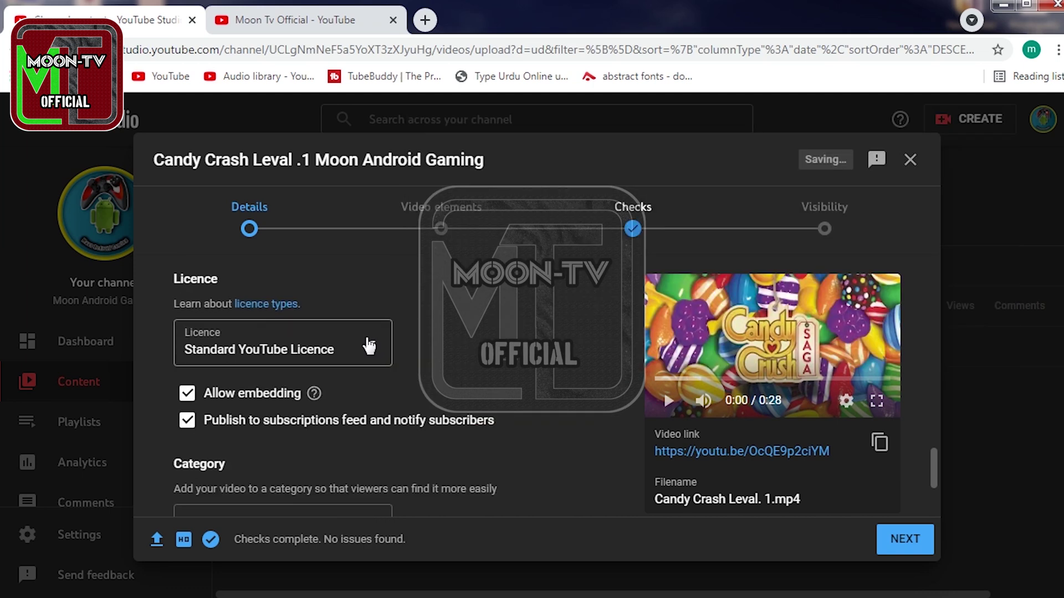
{"action": "left_click", "coordinate": [368, 347]}
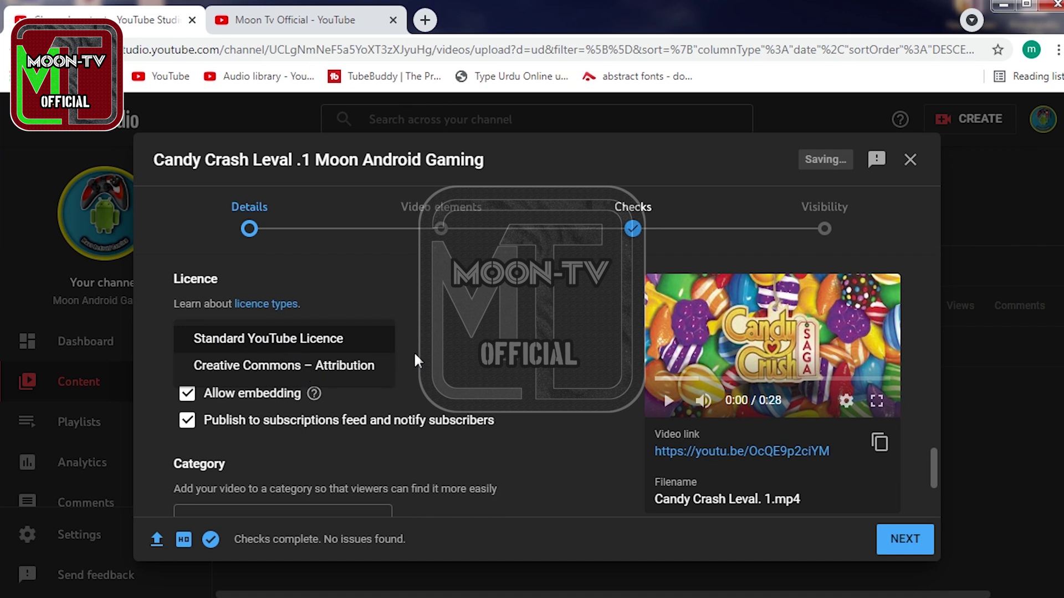
{"action": "left_click", "coordinate": [331, 368]}
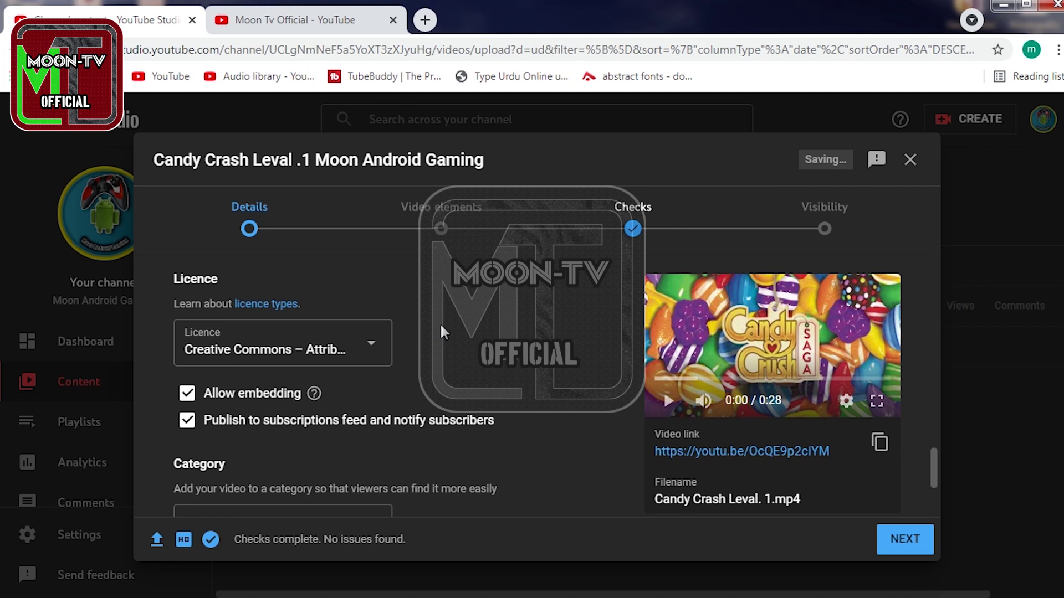
{"action": "left_click", "coordinate": [317, 345]}
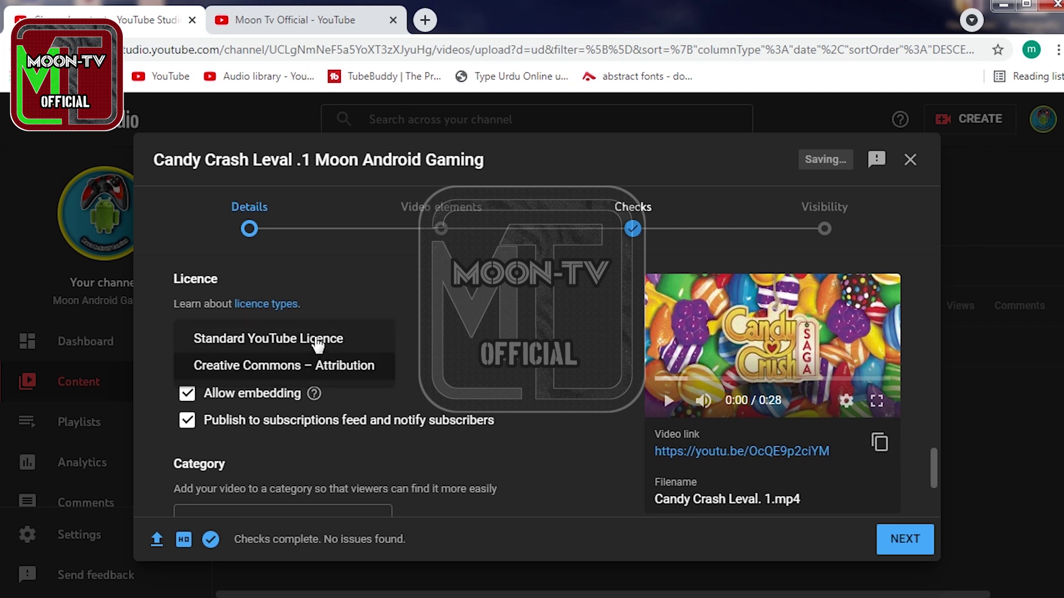
{"action": "left_click", "coordinate": [318, 343]}
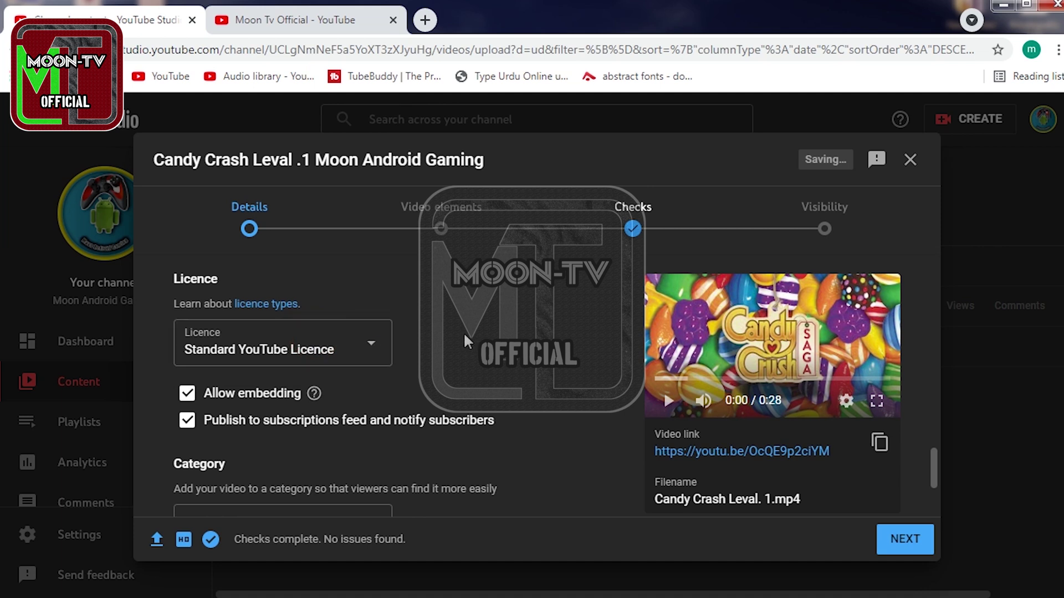
Step: Set the category to Gaming with game title Candy Crush Saga
{"action": "scroll", "coordinate": [463, 332], "scroll_direction": "down", "scroll_amount": 3}
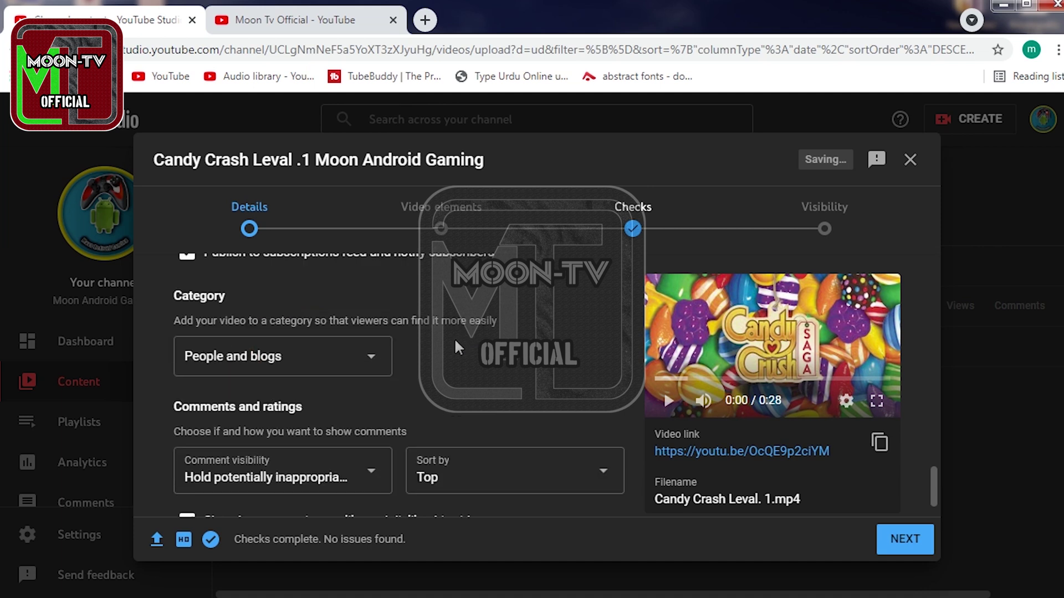
{"action": "left_click", "coordinate": [377, 358]}
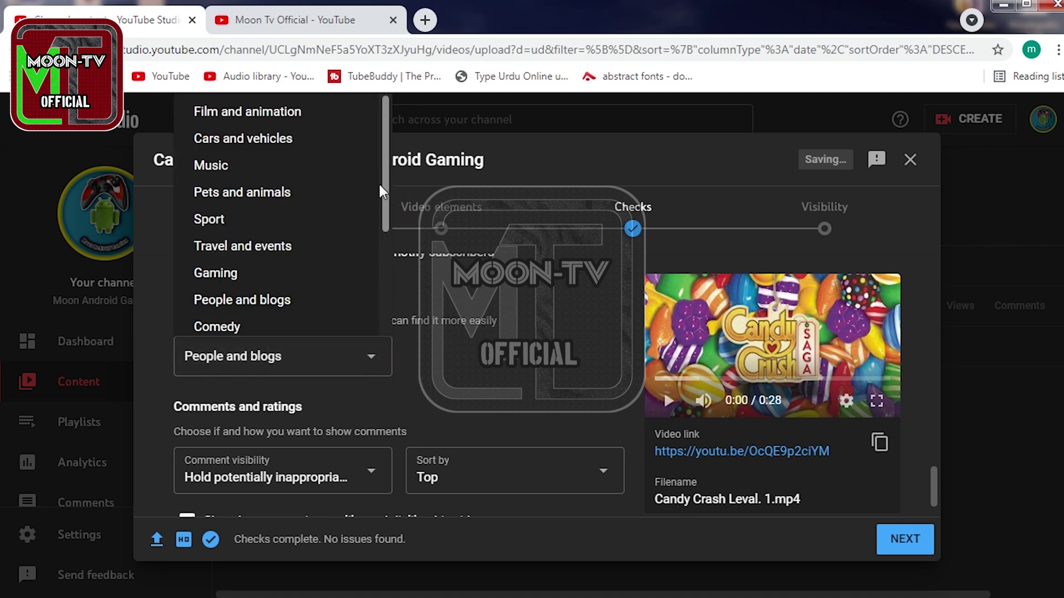
{"action": "left_click", "coordinate": [216, 274]}
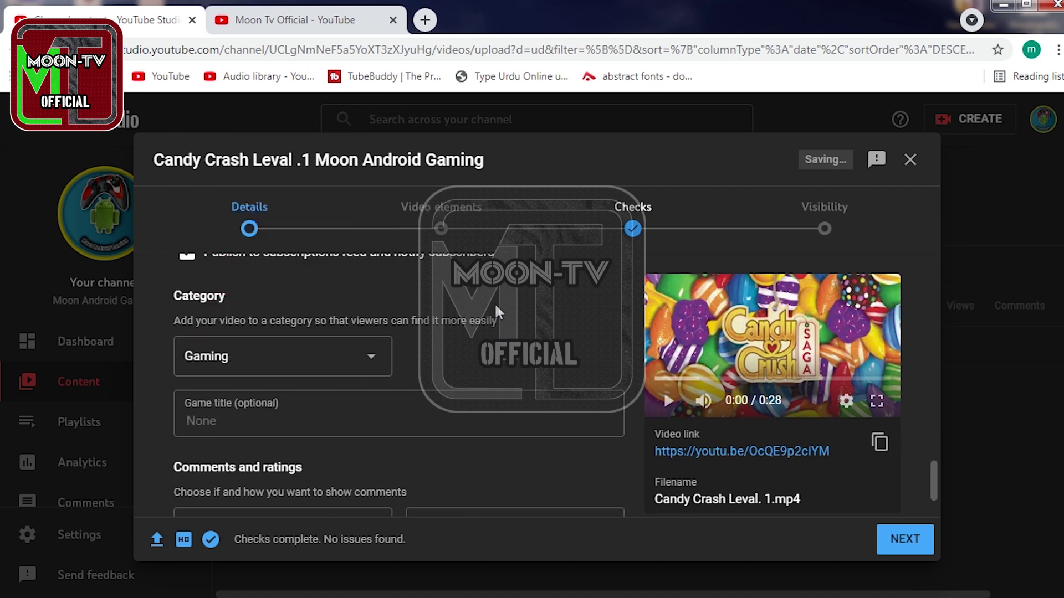
{"action": "scroll", "coordinate": [496, 307], "scroll_direction": "down", "scroll_amount": 1}
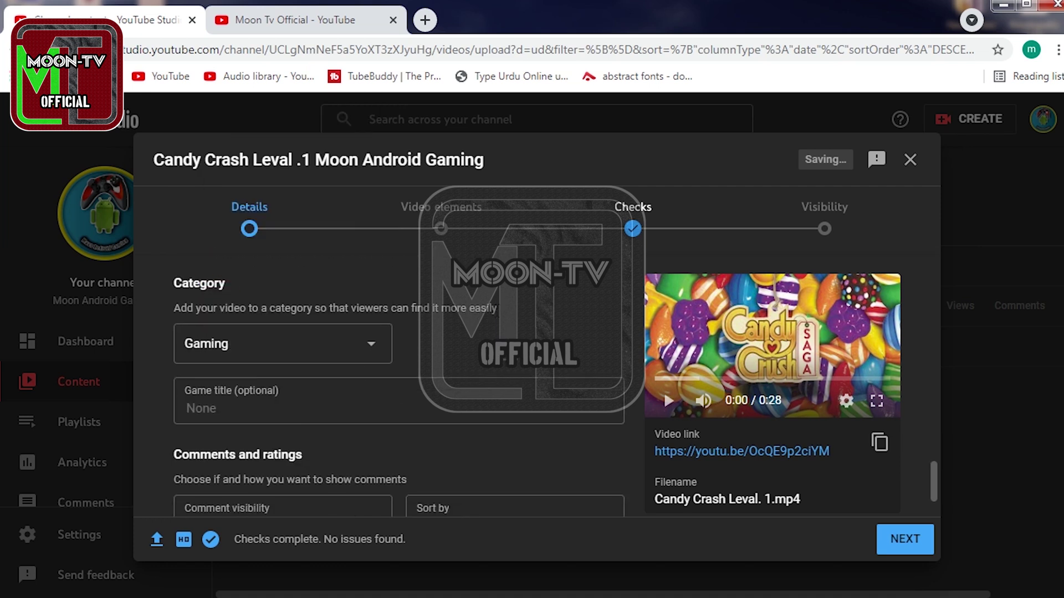
{"action": "left_click", "coordinate": [227, 388]}
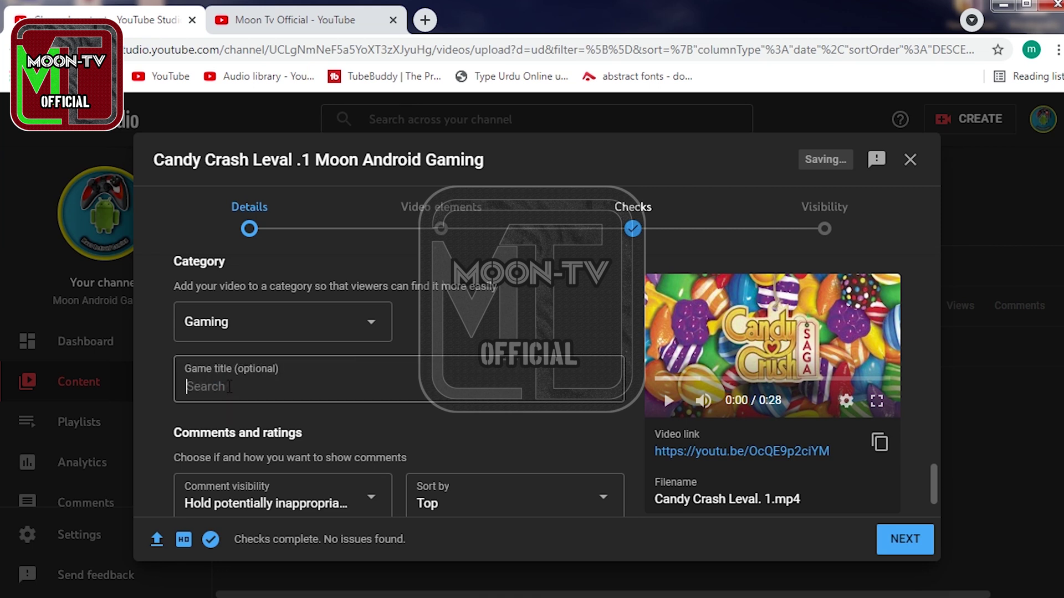
{"action": "type", "text": "candy"}
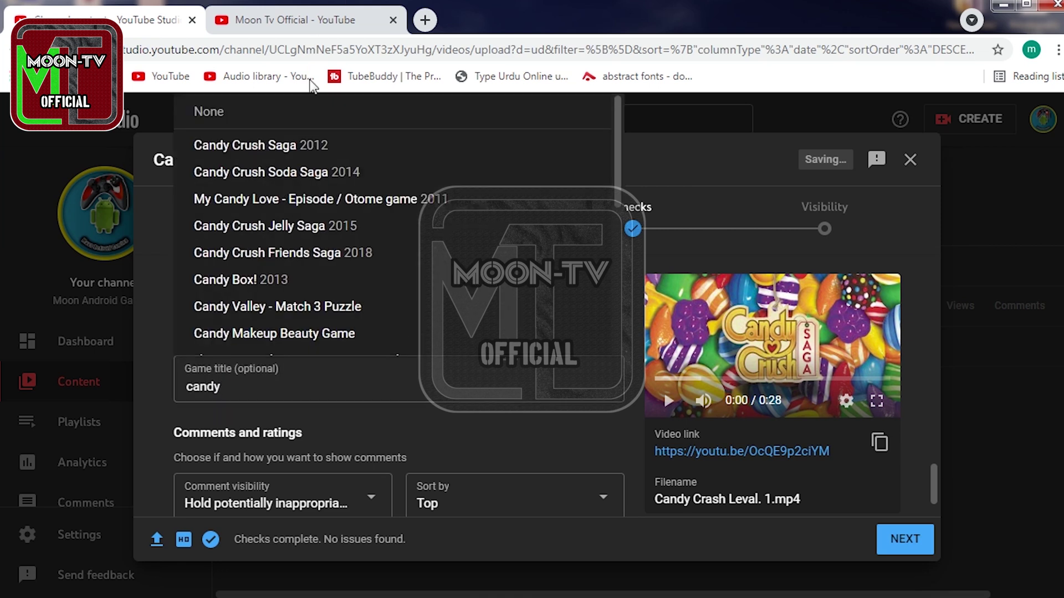
{"action": "left_click", "coordinate": [289, 157]}
Step: Allow all comments and keep comments sorted by Top
{"action": "scroll", "coordinate": [377, 348], "scroll_direction": "down", "scroll_amount": 2}
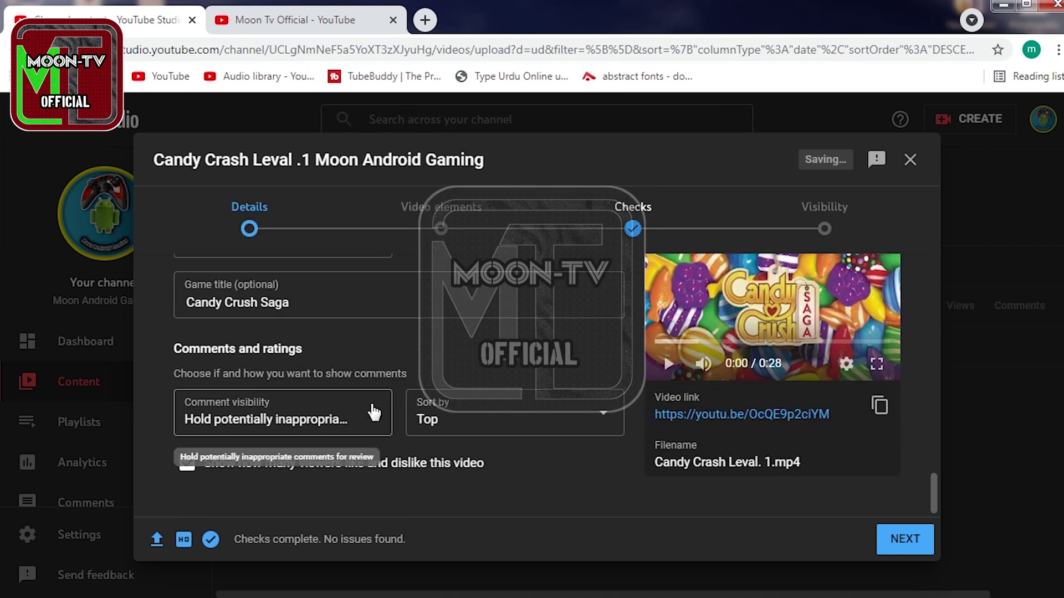
{"action": "left_click", "coordinate": [371, 416]}
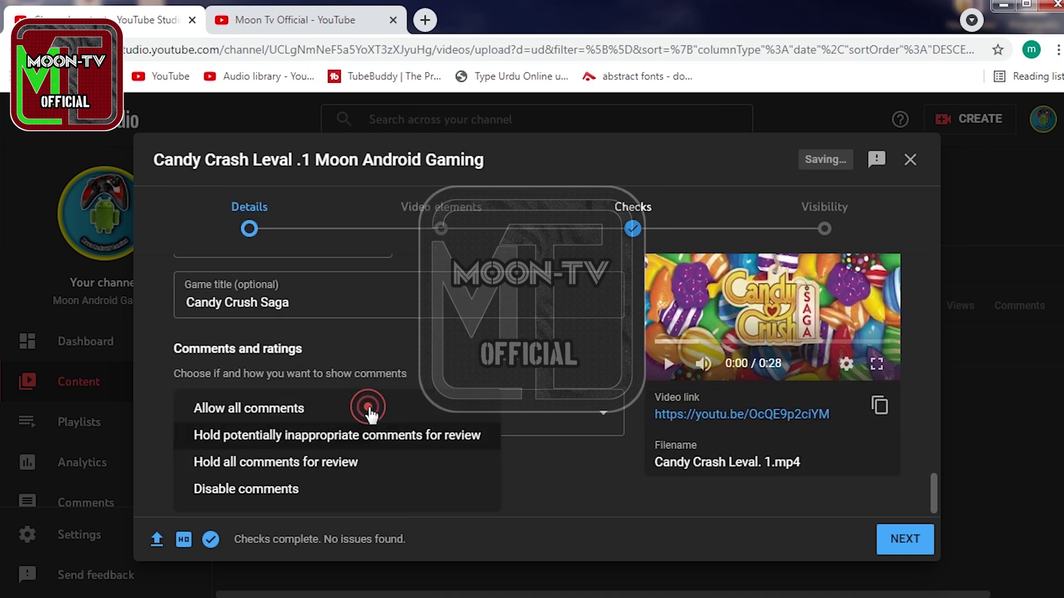
{"action": "left_click", "coordinate": [272, 411]}
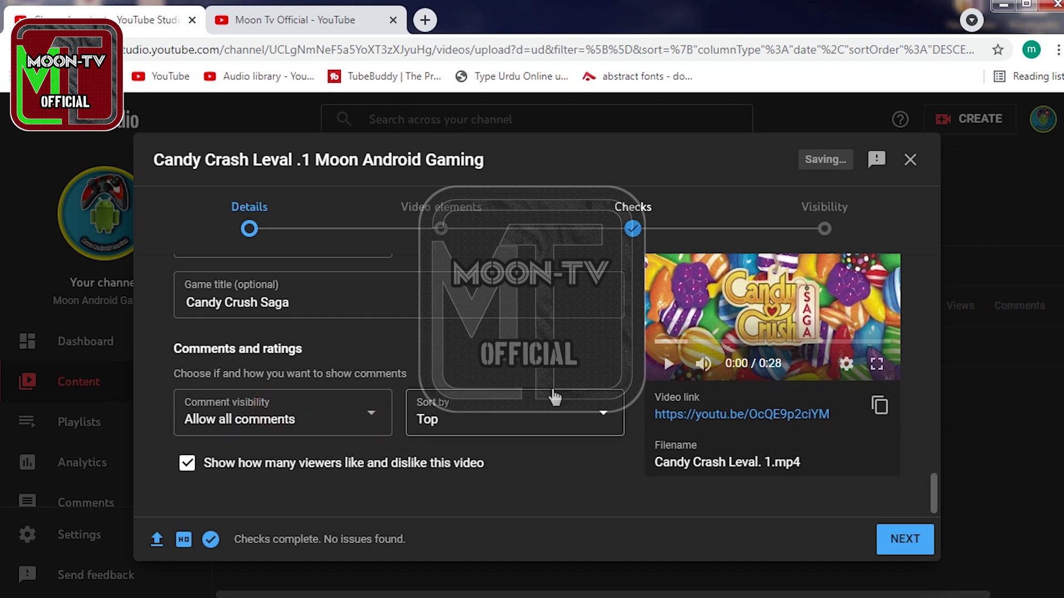
{"action": "left_click", "coordinate": [578, 422]}
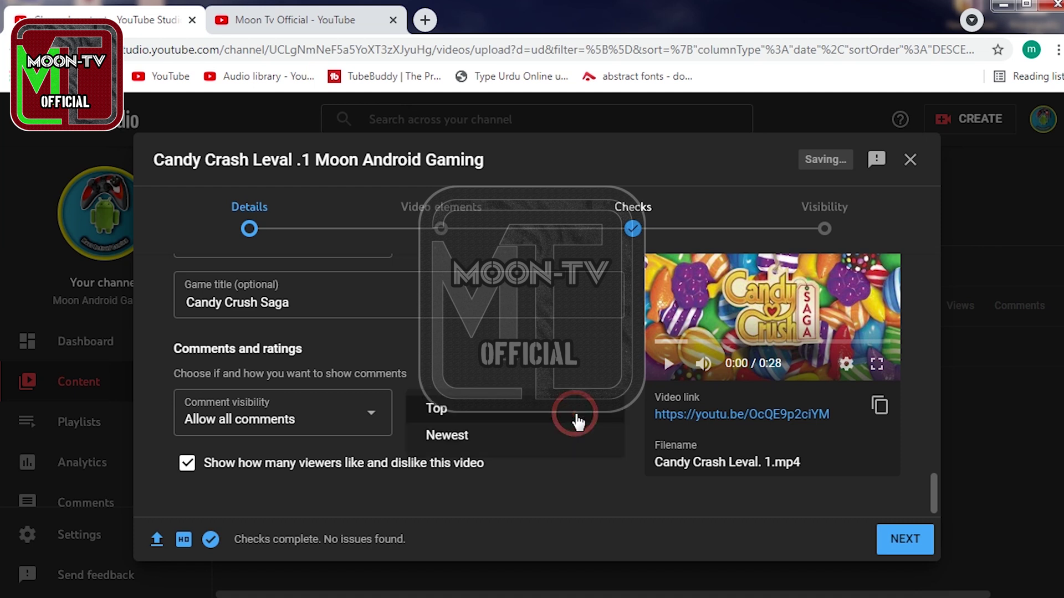
{"action": "left_click", "coordinate": [495, 410]}
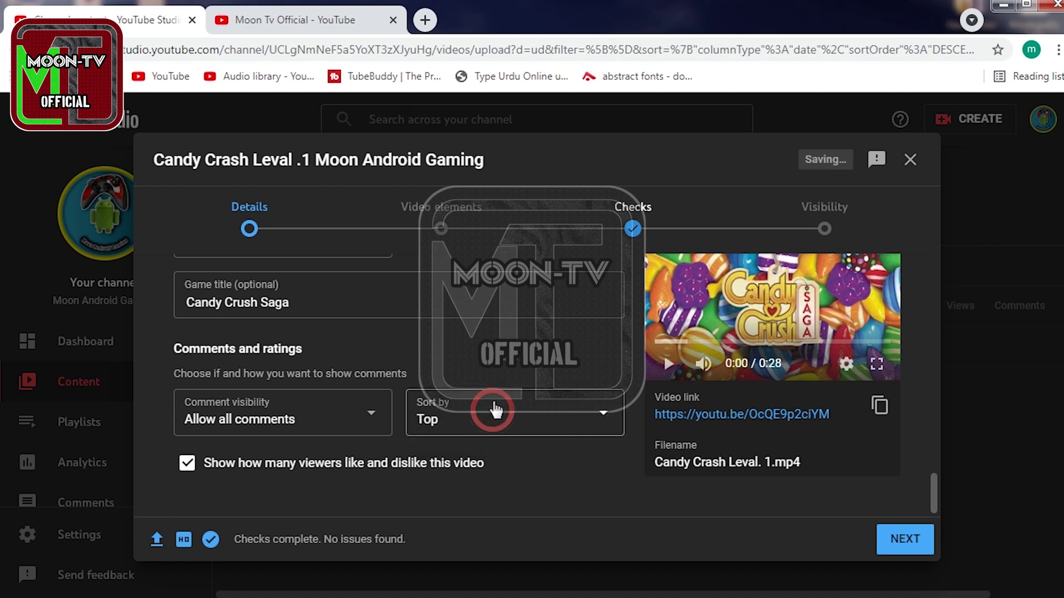
Step: Add a '1 video, 1 subscribe' end screen starting at 20:00, then switch to the Jazz video tab
{"action": "left_click", "coordinate": [904, 541]}
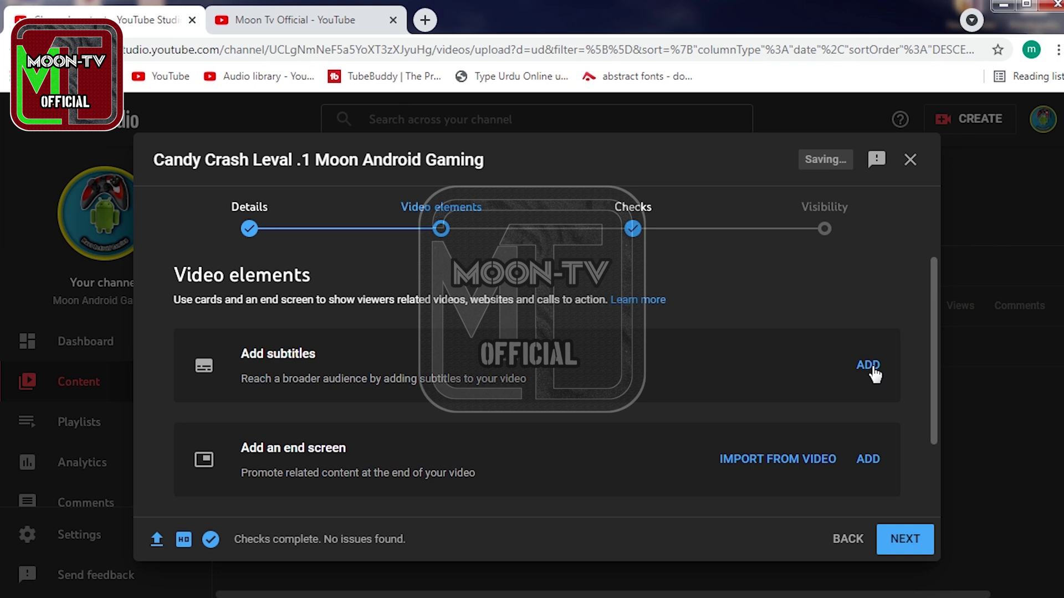
{"action": "scroll", "coordinate": [871, 371], "scroll_direction": "down", "scroll_amount": 2}
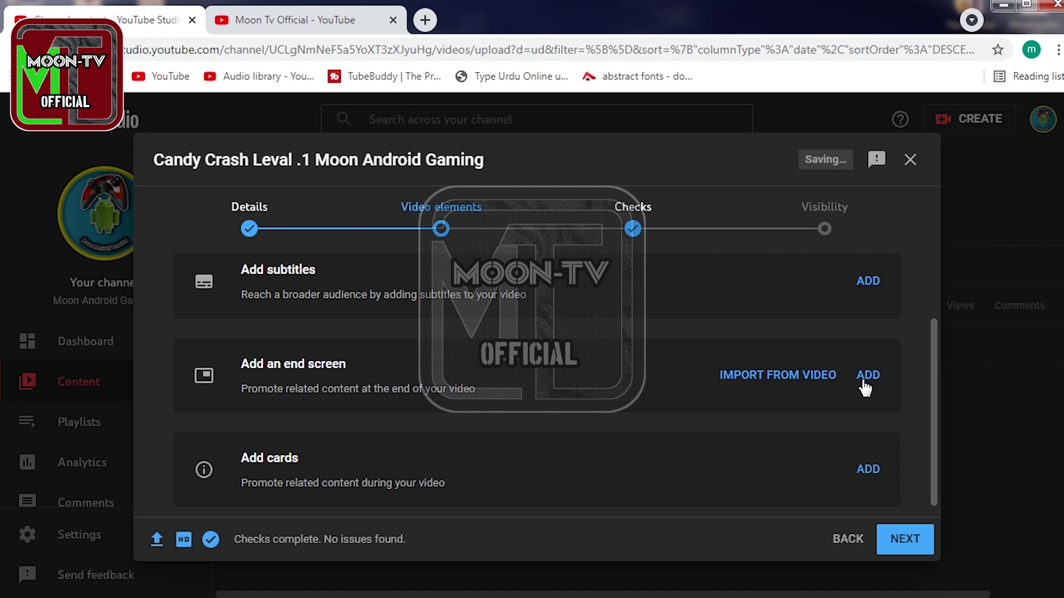
{"action": "left_click", "coordinate": [865, 382]}
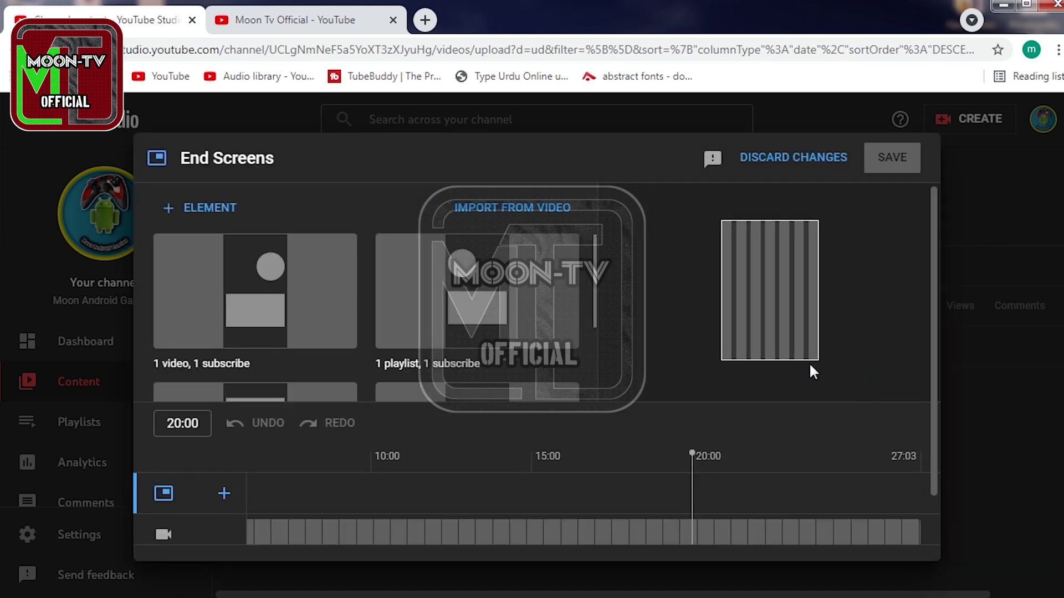
{"action": "left_click", "coordinate": [252, 293]}
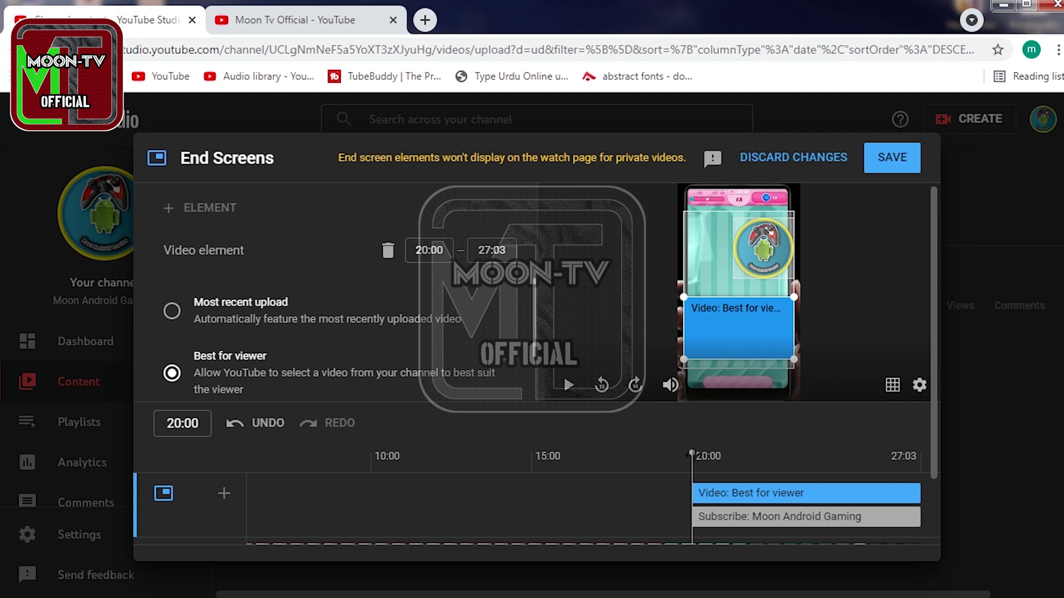
{"action": "mouse_move", "coordinate": [691, 453]}
{"action": "left_mouse_down"}
{"action": "mouse_move", "coordinate": [700, 454]}
{"action": "mouse_move", "coordinate": [670, 454]}
{"action": "mouse_move", "coordinate": [690, 454]}
{"action": "left_mouse_up"}
{"action": "left_click", "coordinate": [311, 23]}
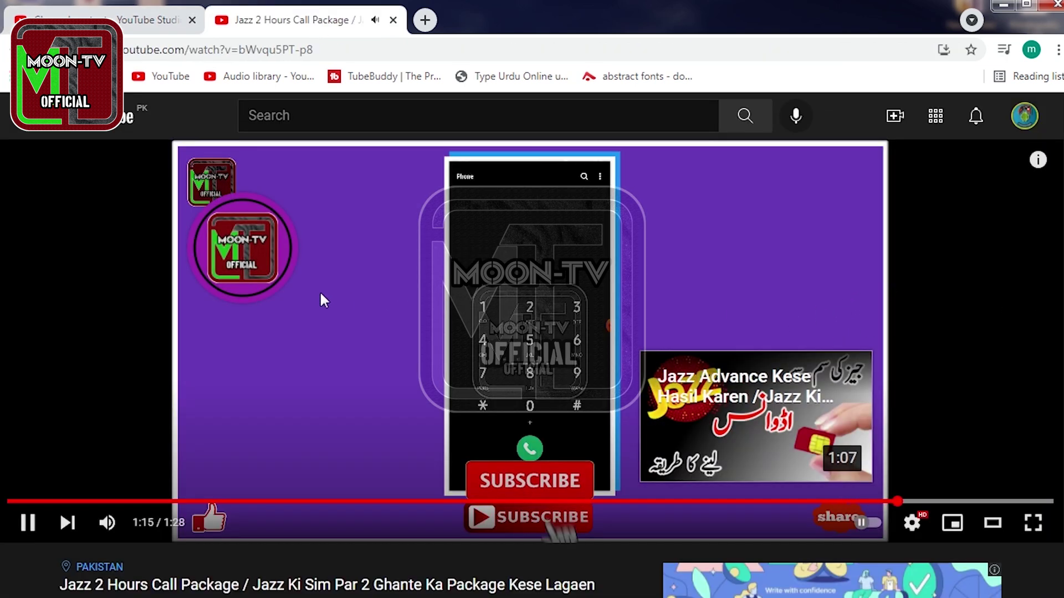
Step: Pause the Jazz video on its end screen and return to the YouTube Studio editor
{"action": "mouse_move", "coordinate": [255, 274]}
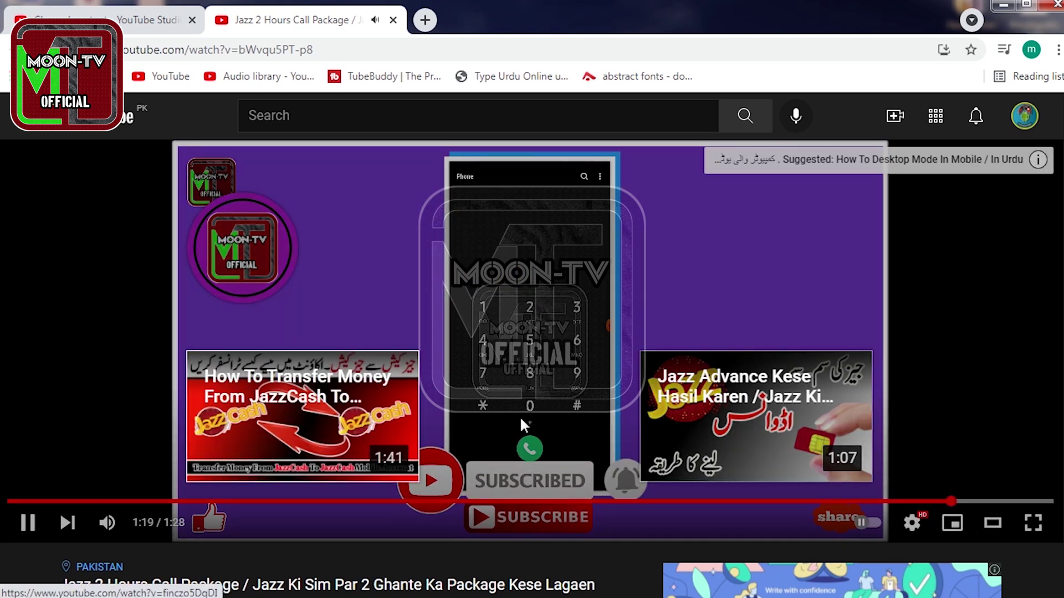
{"action": "key", "text": "space"}
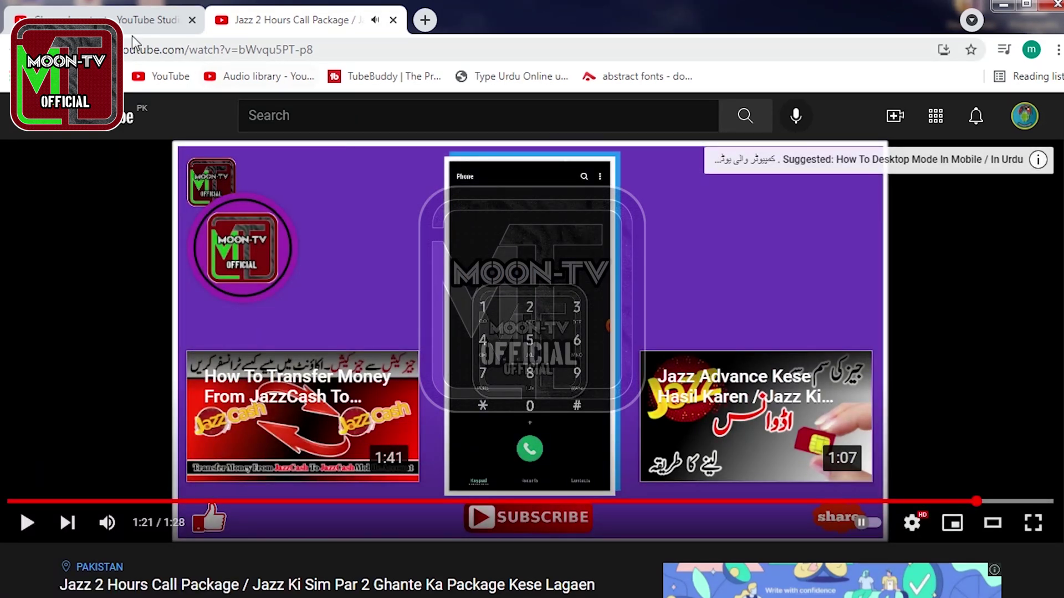
{"action": "left_click", "coordinate": [128, 23]}
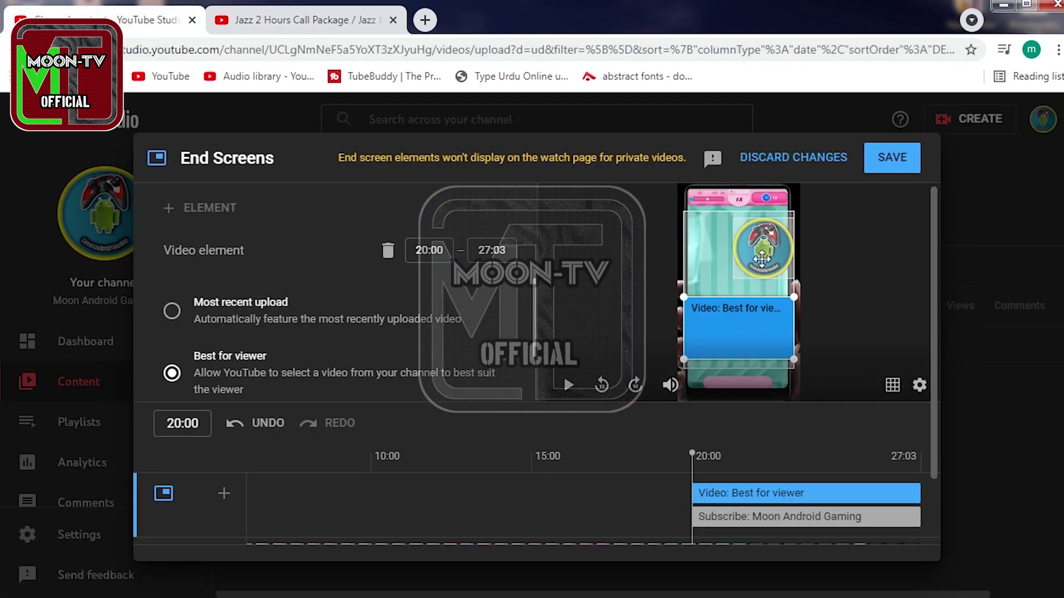
Step: Save the end screen and start adding cards, glancing at the Jazz video's card
{"action": "mouse_move", "coordinate": [201, 206]}
{"action": "left_click", "coordinate": [903, 160]}
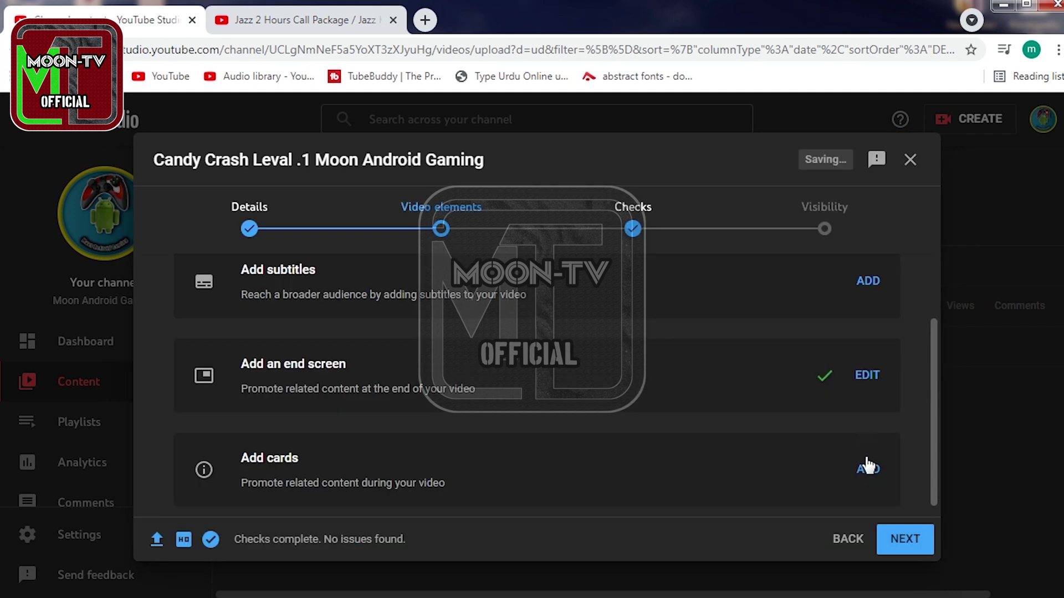
{"action": "left_click", "coordinate": [866, 463]}
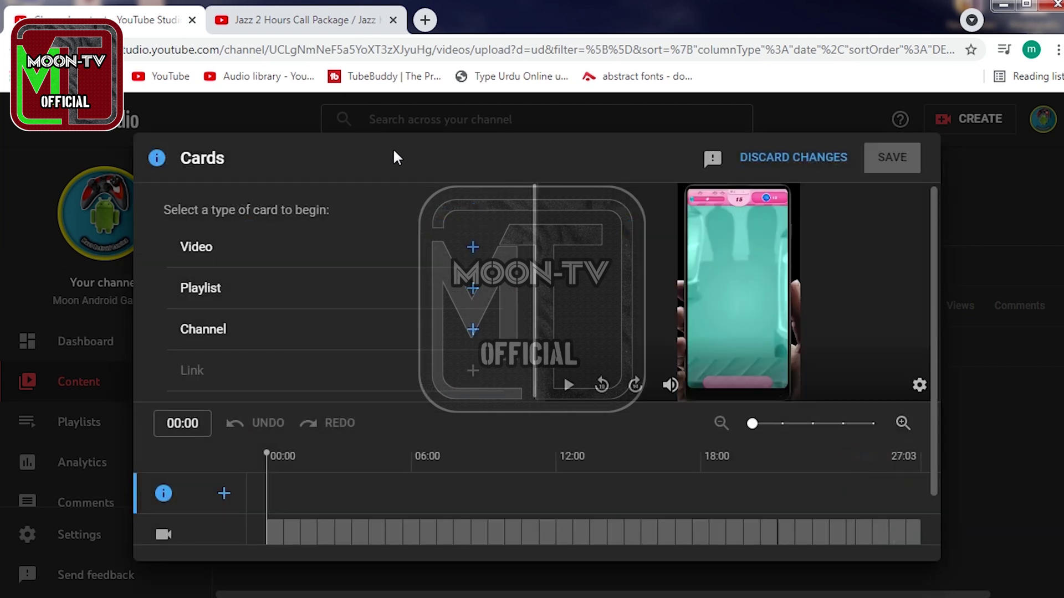
{"action": "left_click", "coordinate": [315, 20]}
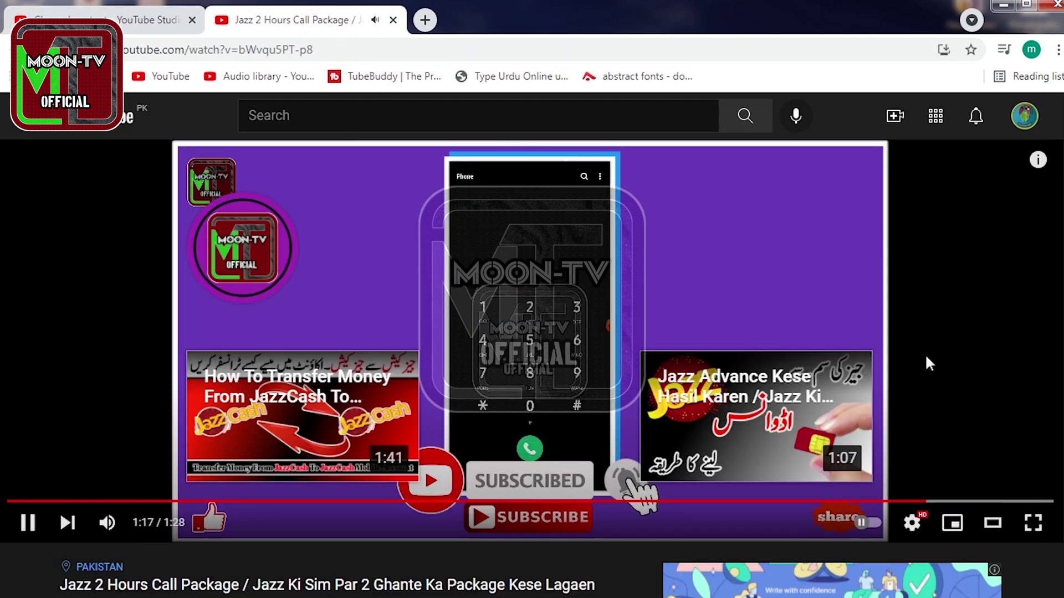
Step: Scrub the cards timeline to 06:00, 12:16, 18:23 and 25:02, then close without adding cards
{"action": "mouse_move", "coordinate": [1015, 176]}
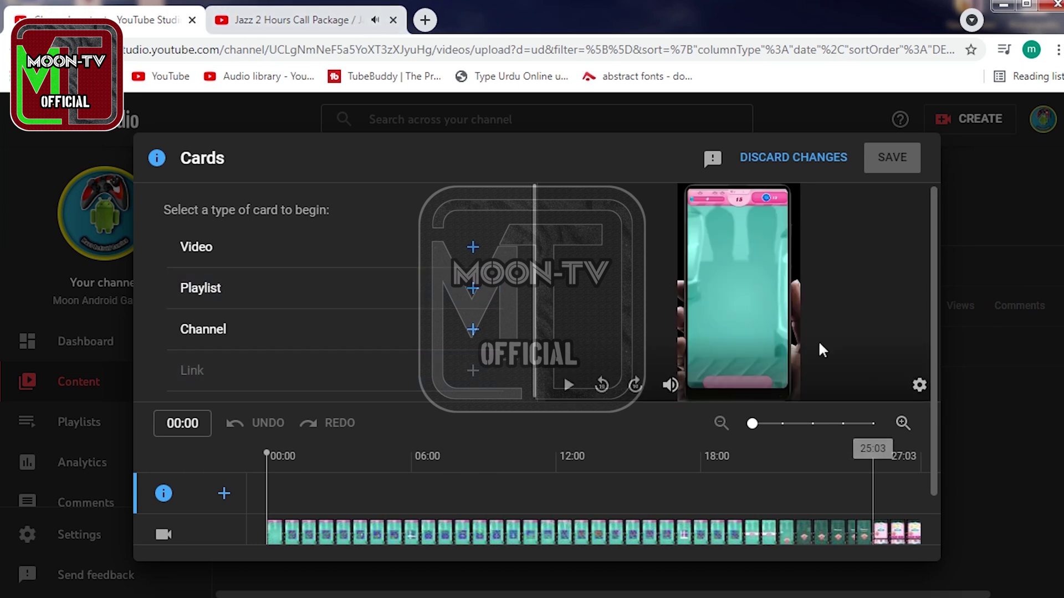
{"action": "left_click", "coordinate": [411, 470]}
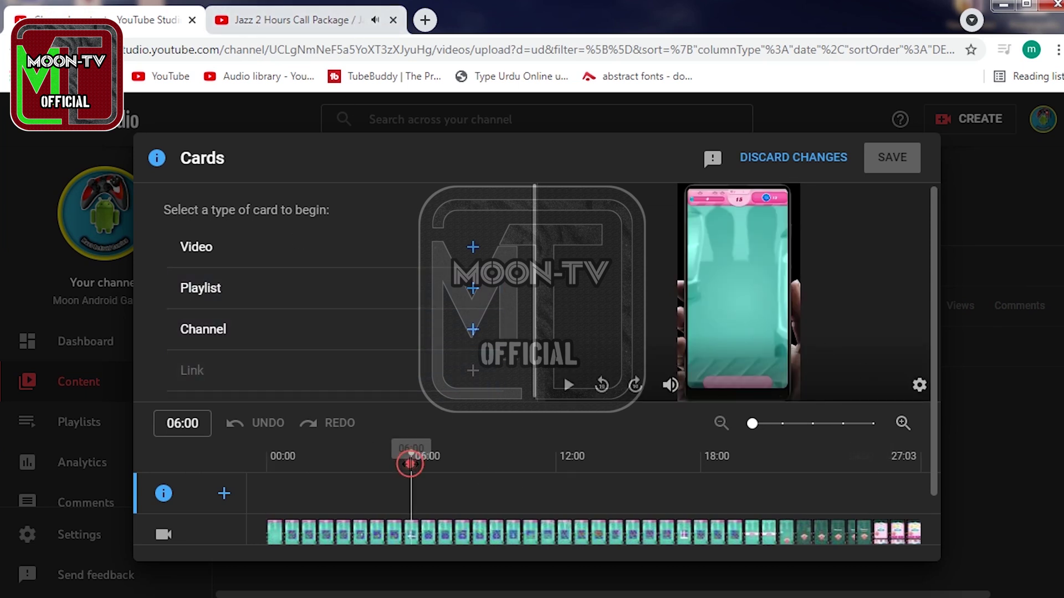
{"action": "left_click", "coordinate": [573, 453]}
{"action": "left_click", "coordinate": [724, 454]}
{"action": "left_click", "coordinate": [871, 452]}
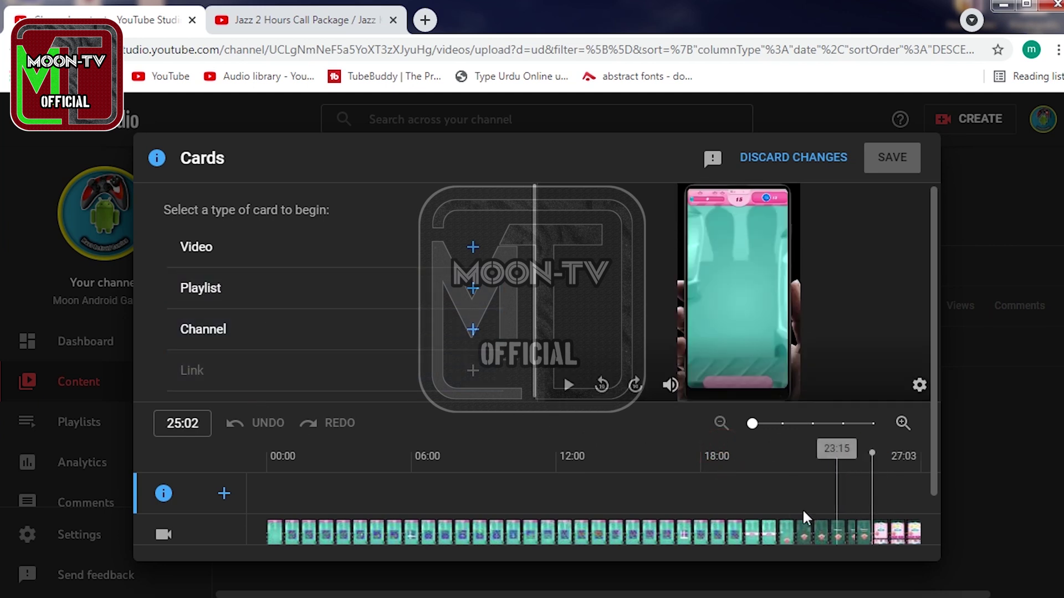
{"action": "left_click", "coordinate": [977, 340]}
{"action": "left_click", "coordinate": [72, 331]}
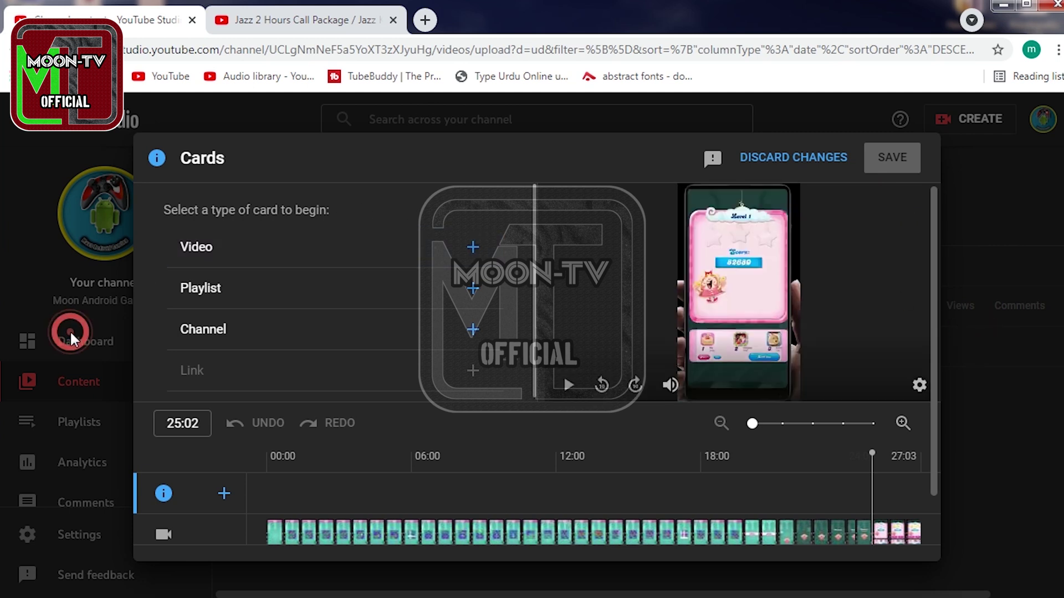
{"action": "left_click", "coordinate": [826, 159]}
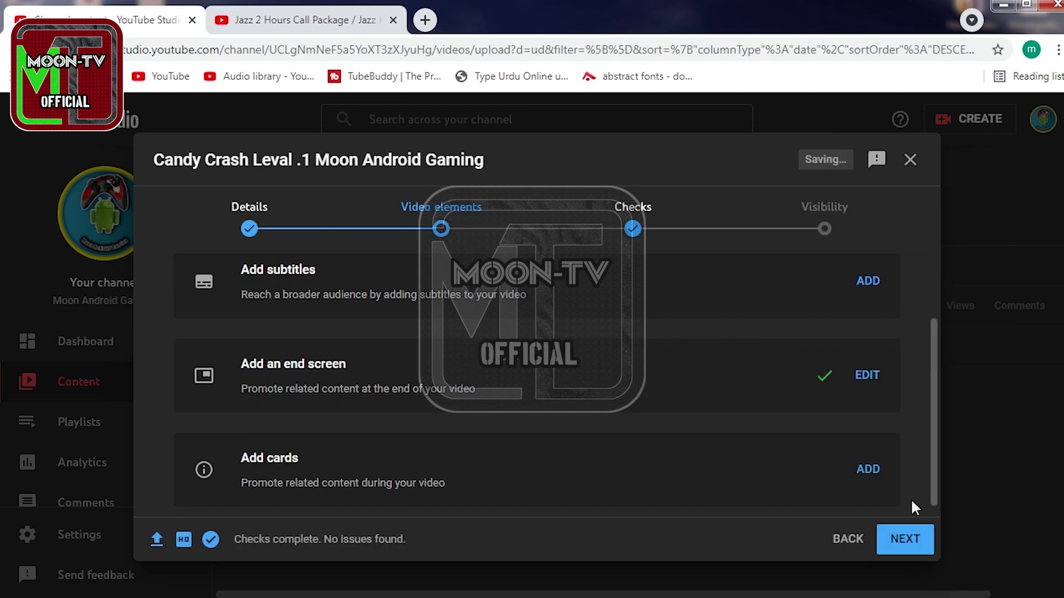
Step: Pass the copyright checks step, dismissing its introduction, and continue to Visibility
{"action": "left_click", "coordinate": [909, 541]}
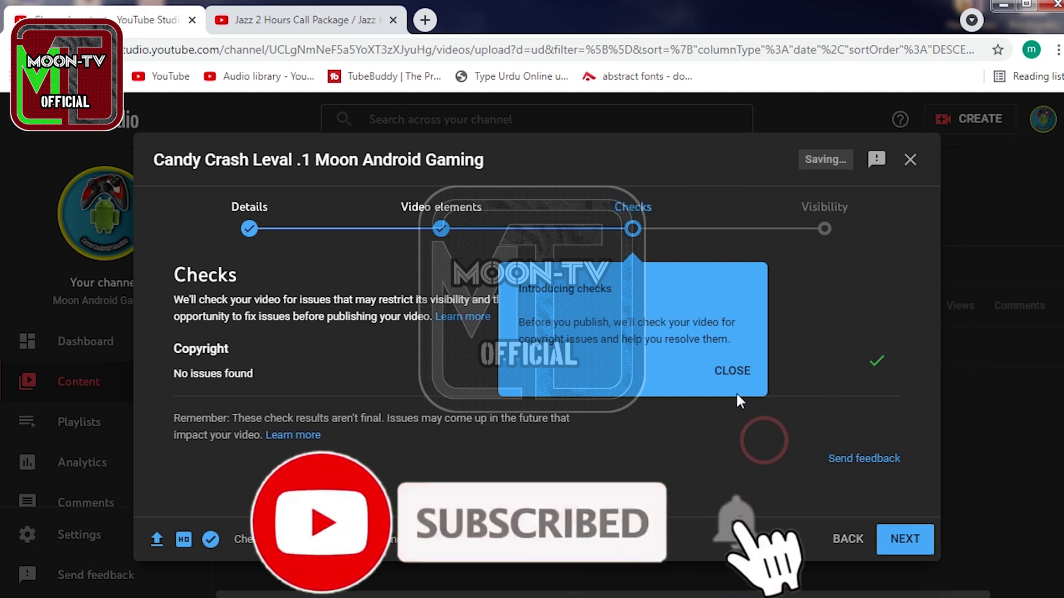
{"action": "left_click", "coordinate": [730, 370]}
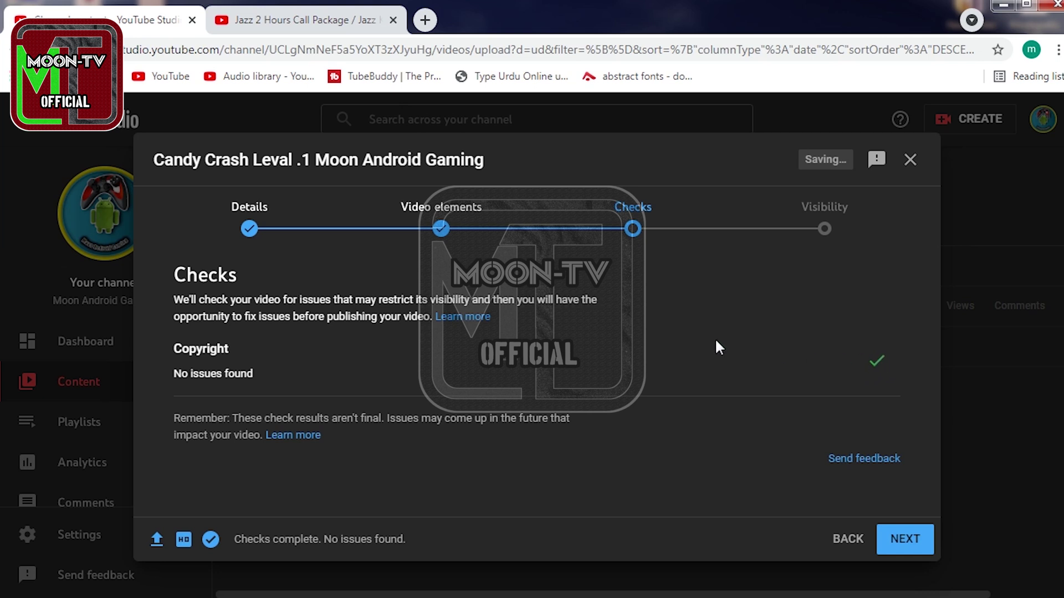
{"action": "left_click", "coordinate": [905, 542]}
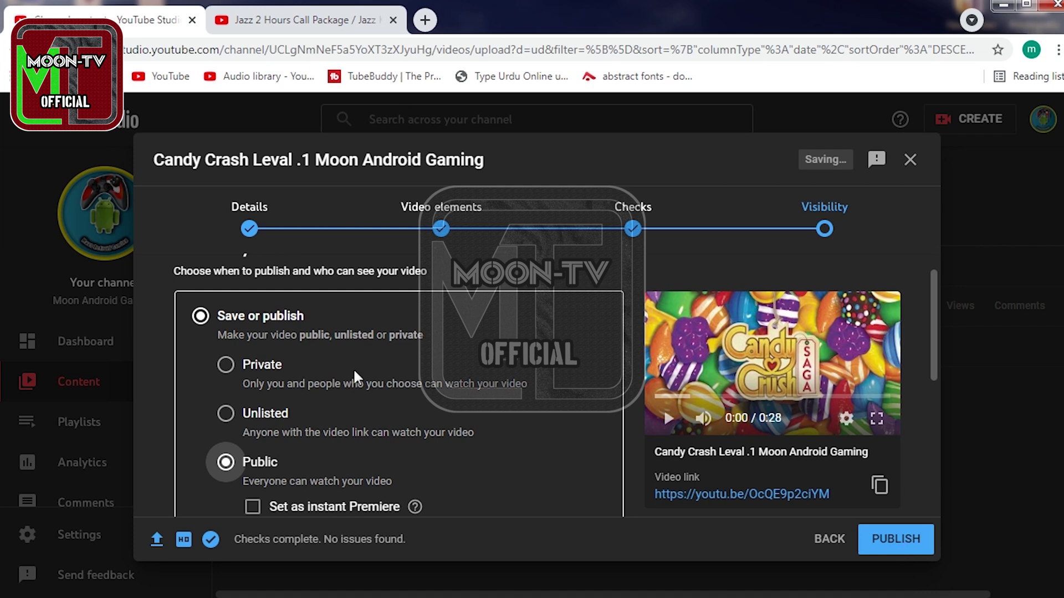
Step: Set the video's visibility to Public and publish it
{"action": "scroll", "coordinate": [369, 381], "scroll_direction": "down", "scroll_amount": 3}
{"action": "scroll", "coordinate": [365, 372], "scroll_direction": "up", "scroll_amount": 3}
{"action": "scroll", "coordinate": [511, 418], "scroll_direction": "down", "scroll_amount": 2}
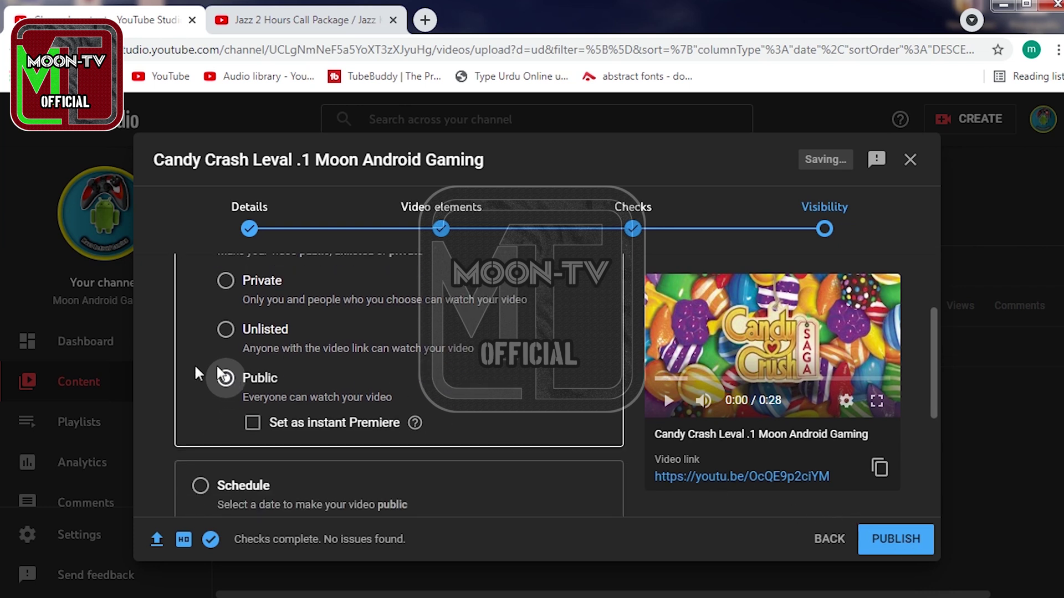
{"action": "left_click", "coordinate": [225, 331]}
{"action": "left_click", "coordinate": [227, 379]}
{"action": "left_click", "coordinate": [920, 540]}
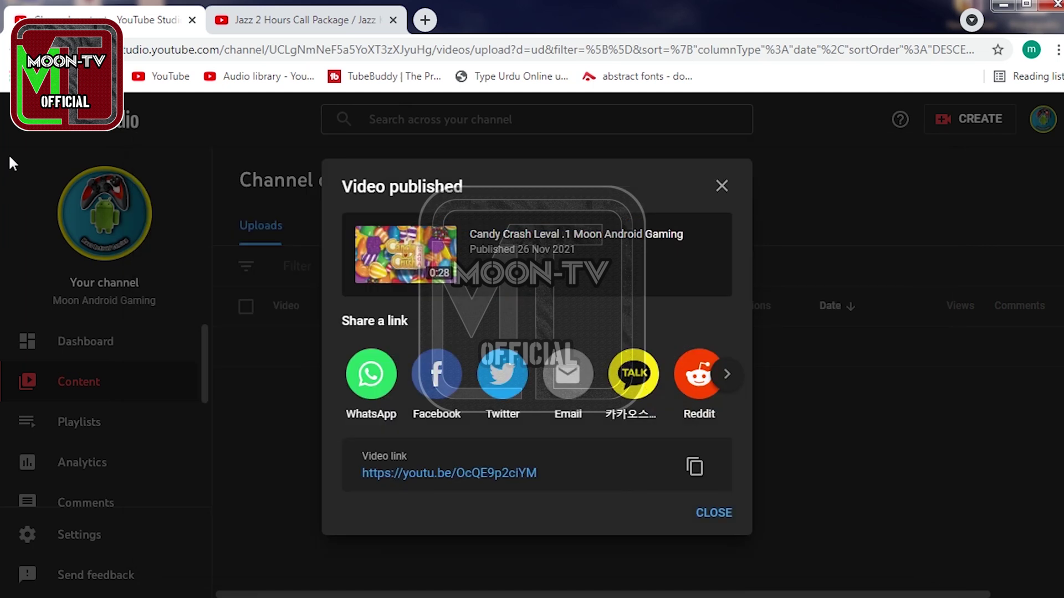
Step: Open the Moon Android Gaming channel page and scroll to find the Candy Crash short under Shorts
{"action": "left_click", "coordinate": [8, 154]}
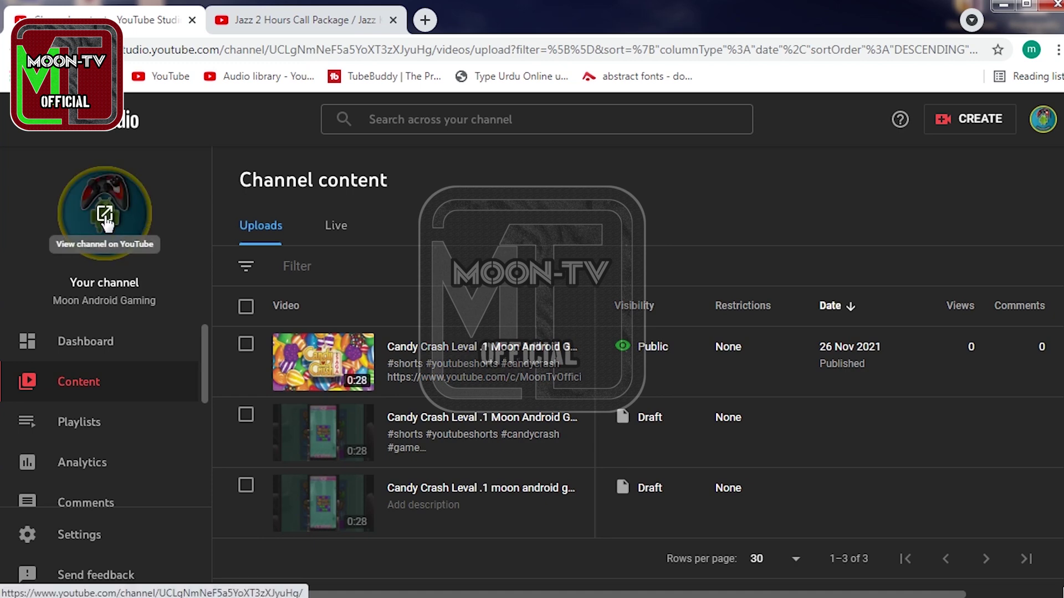
{"action": "left_click", "coordinate": [104, 216]}
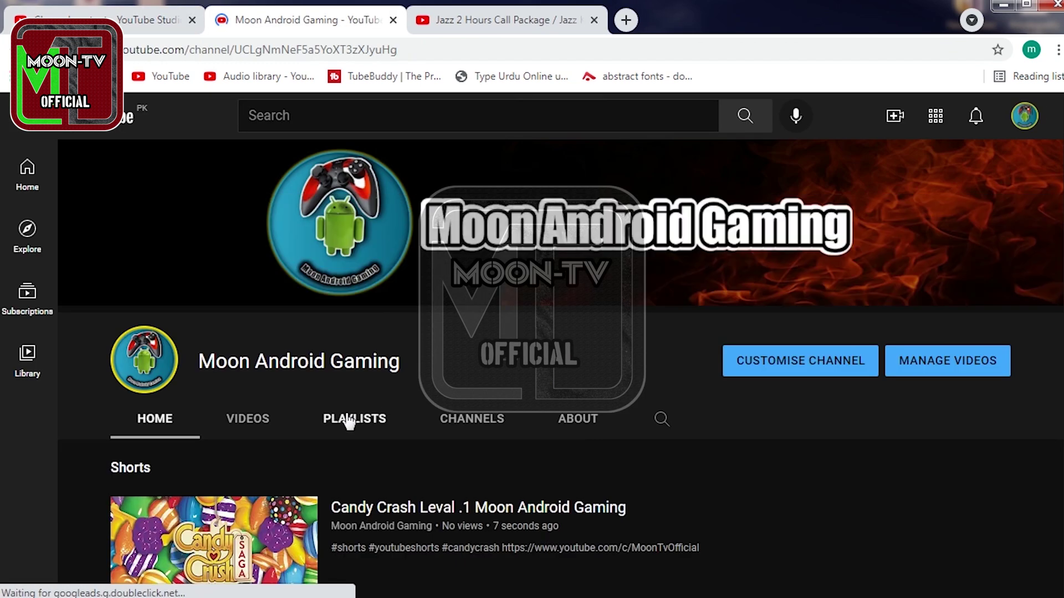
{"action": "scroll", "coordinate": [447, 289], "scroll_direction": "down", "scroll_amount": 3}
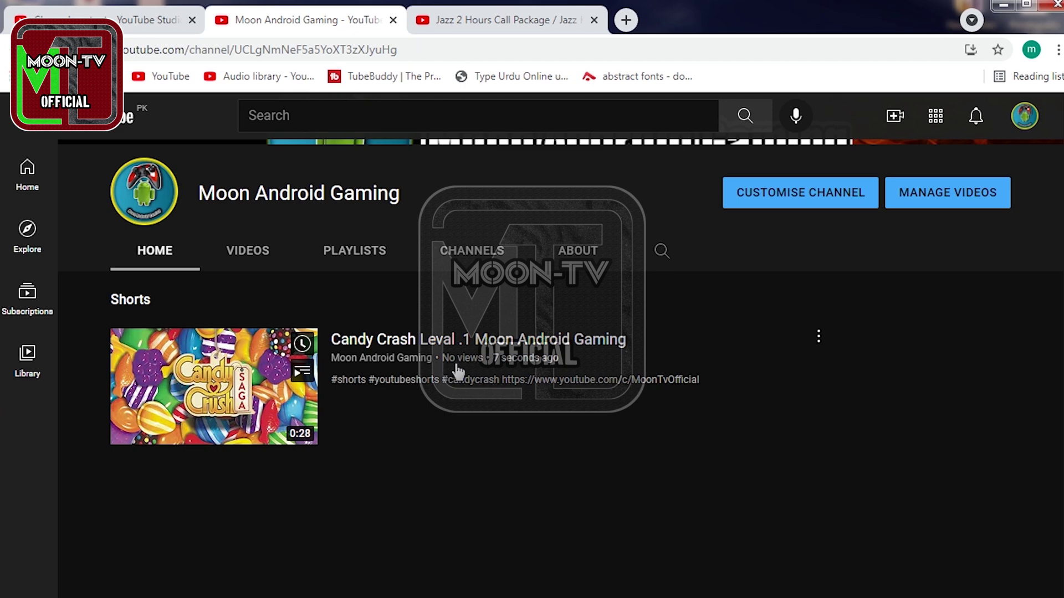
{"action": "scroll", "coordinate": [443, 382], "scroll_direction": "up", "scroll_amount": 3}
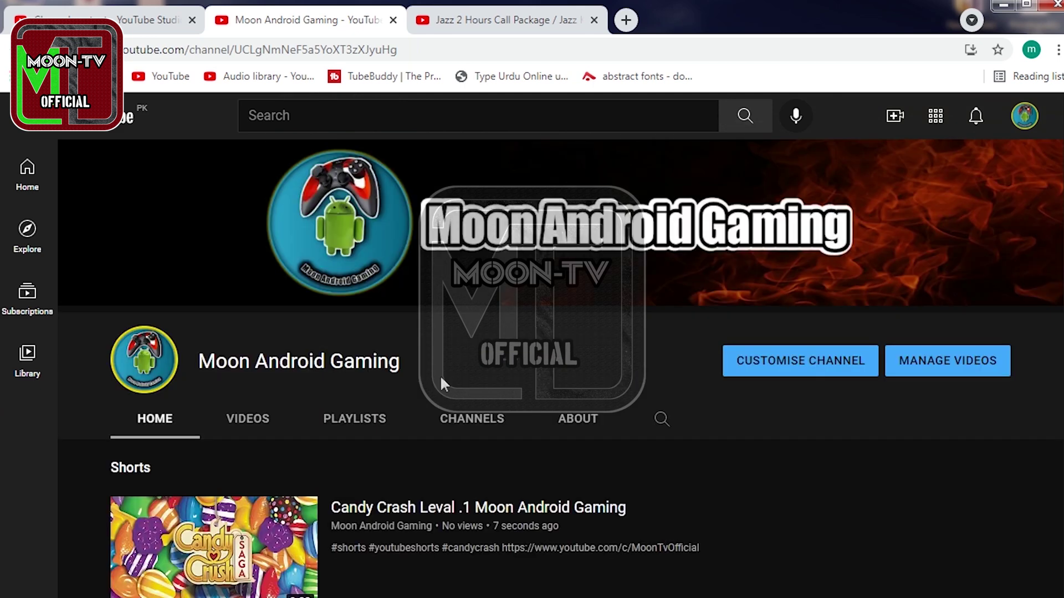